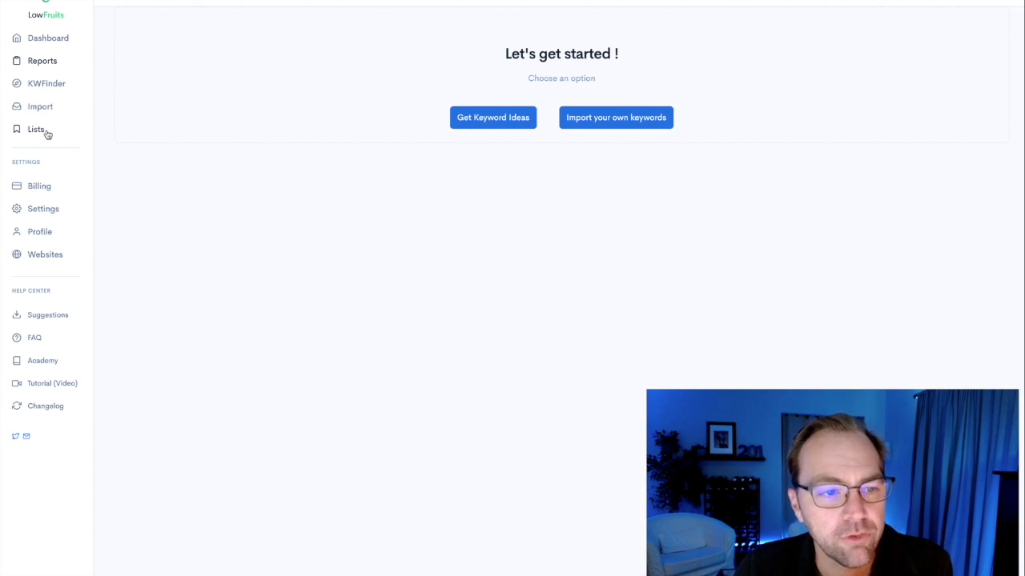
View the Websites settings page and look over the Analysis articles in the help center.
click(56, 259)
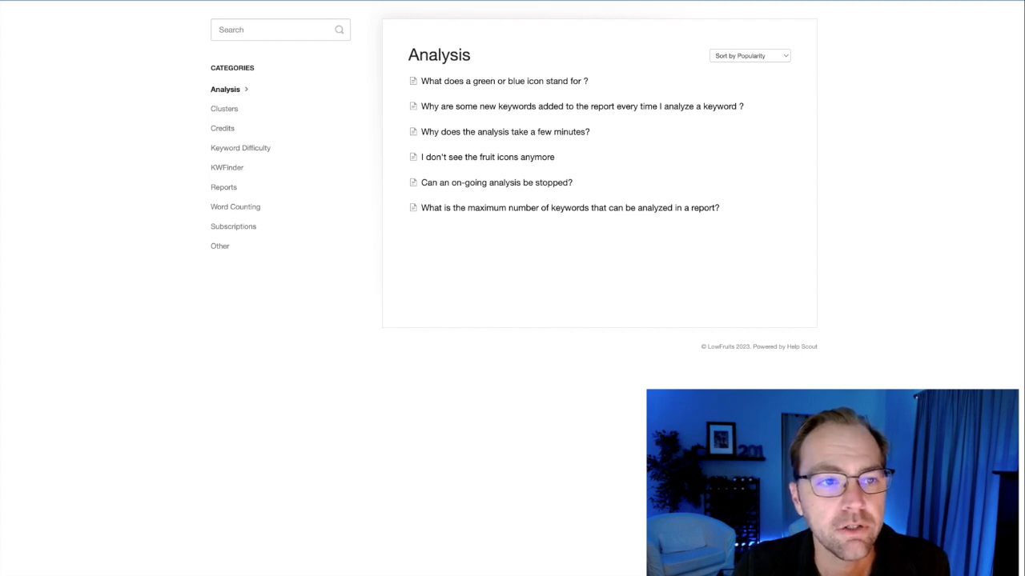
click(290, 1)
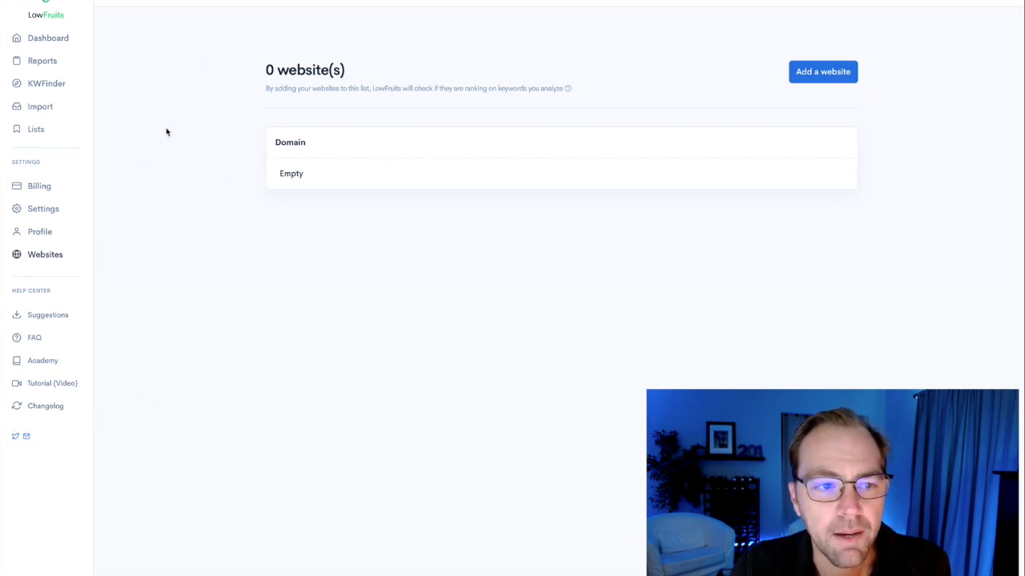
Open the Keyword Finder and read its tips on niche seeds, wildcard, comparison and quote operators, and including or excluding keyword ideas.
click(67, 88)
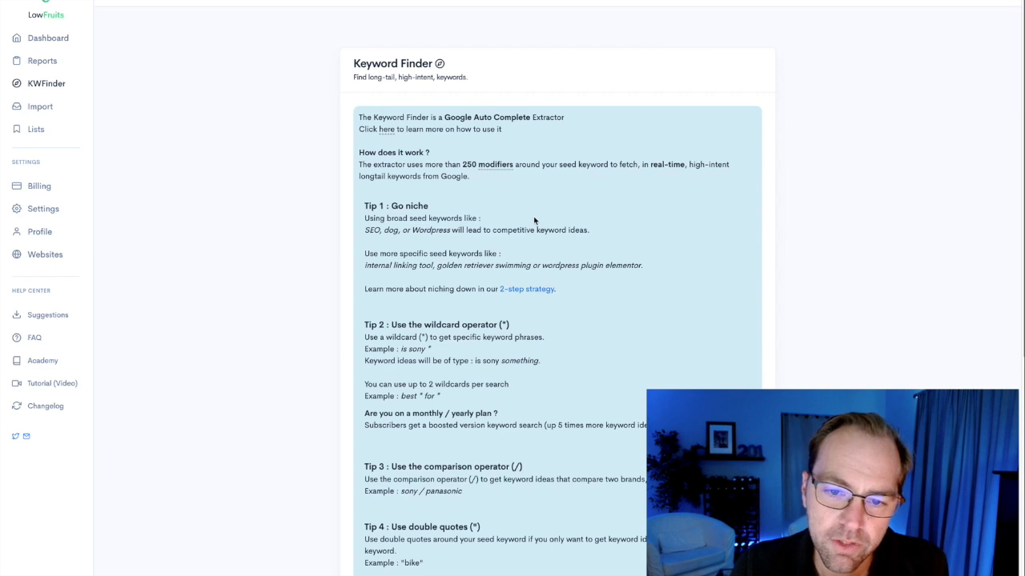
scroll(536, 224, down, 2)
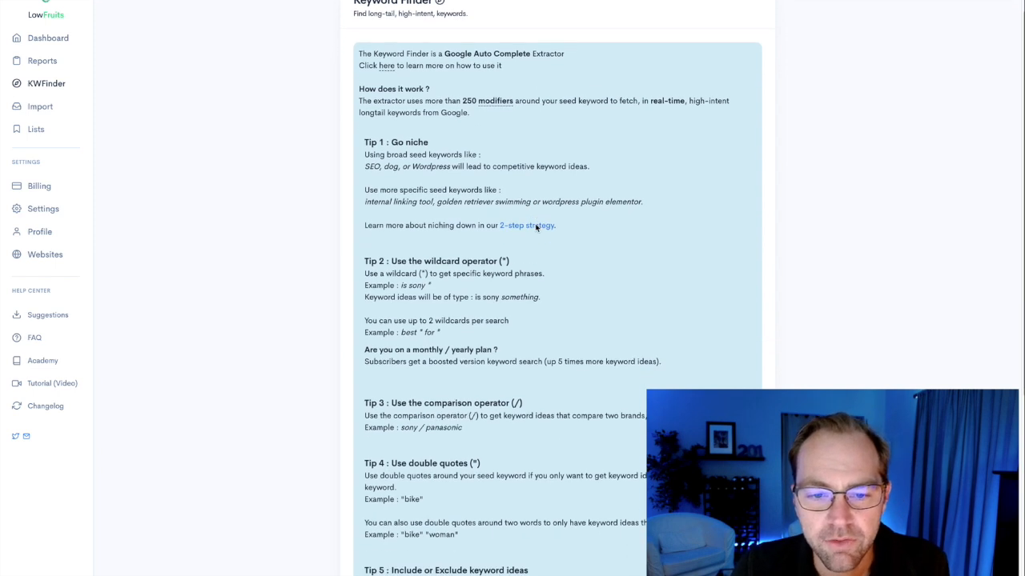
scroll(497, 272, down, 1)
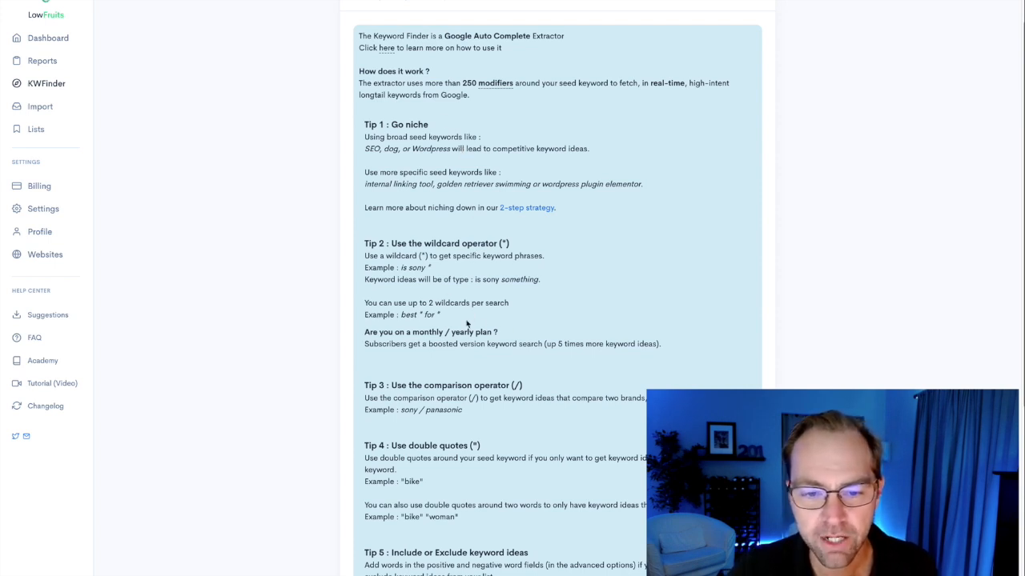
scroll(517, 417, down, 3)
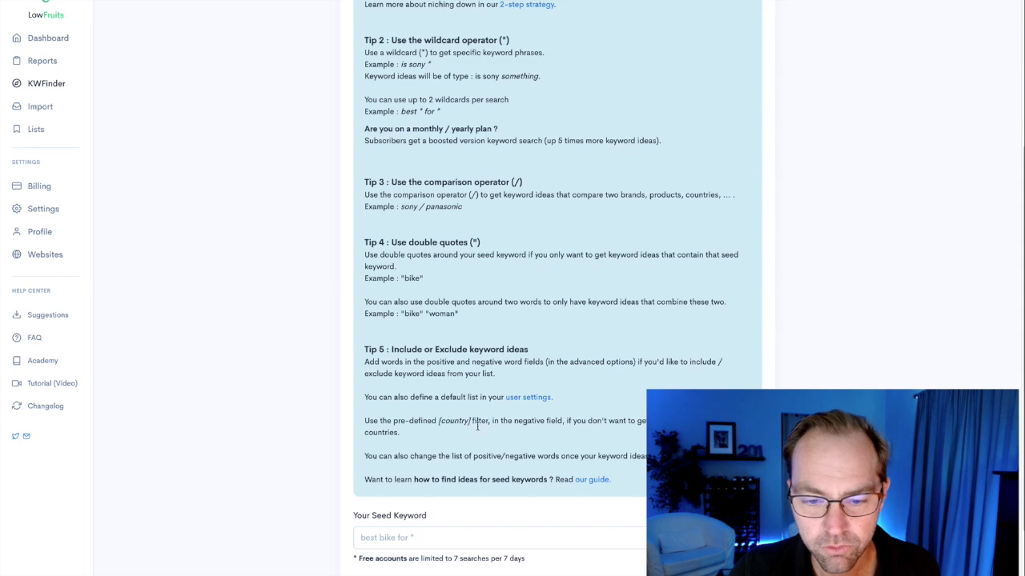
scroll(475, 425, down, 2)
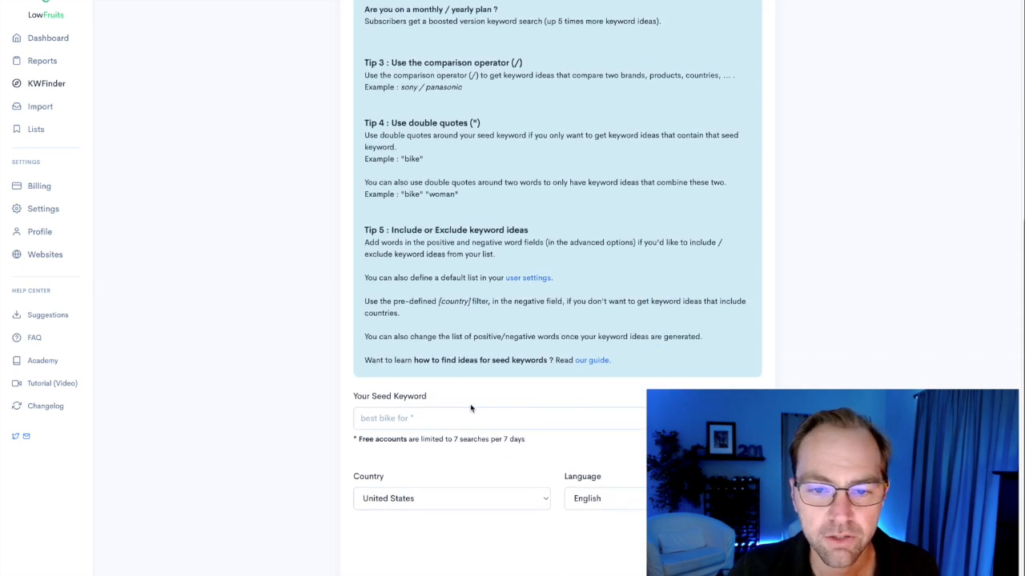
scroll(464, 394, up, 5)
scroll(465, 395, down, 5)
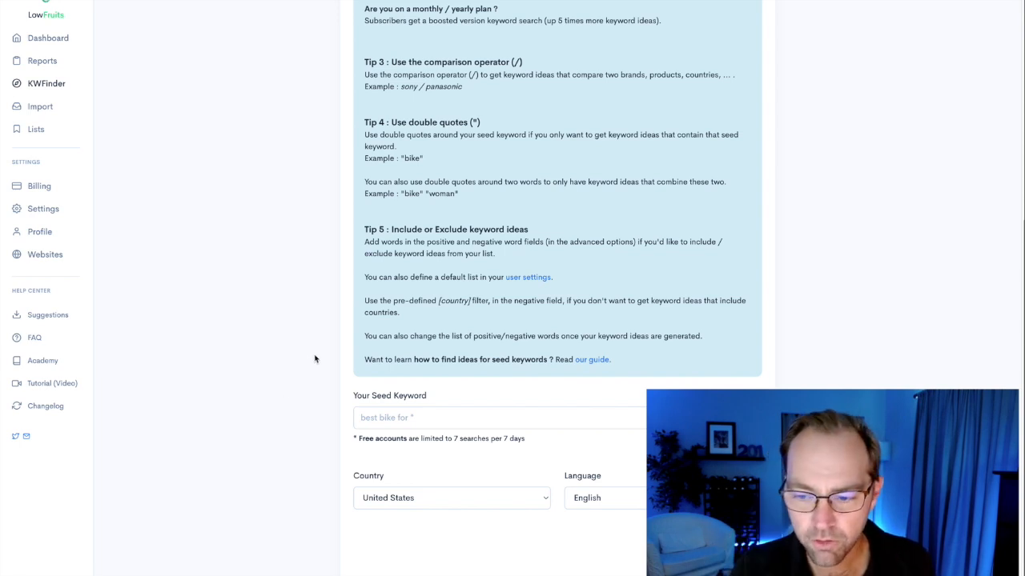
scroll(308, 279, up, 5)
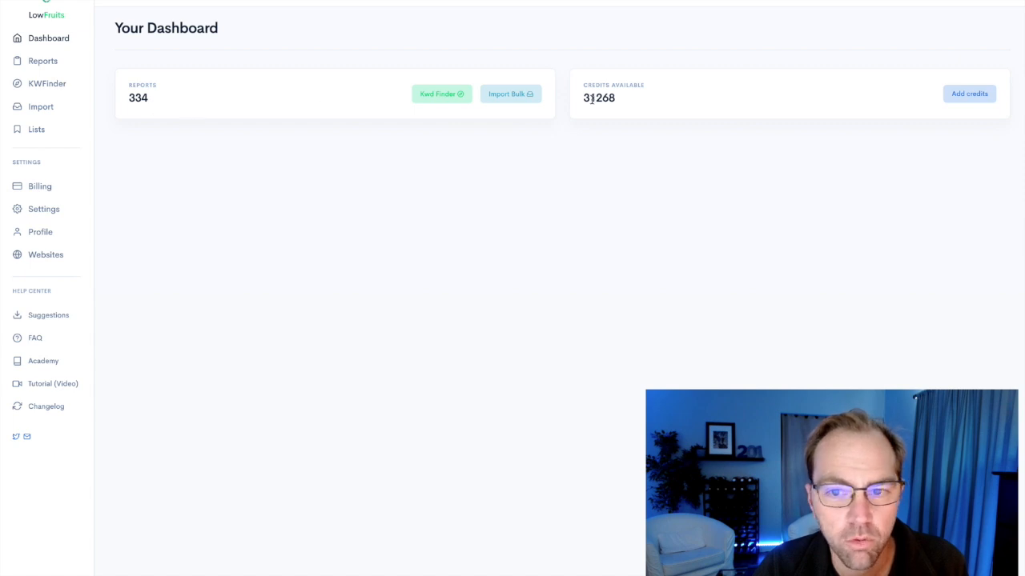
Review the credit packages and past credit payments on the billing page.
click(40, 187)
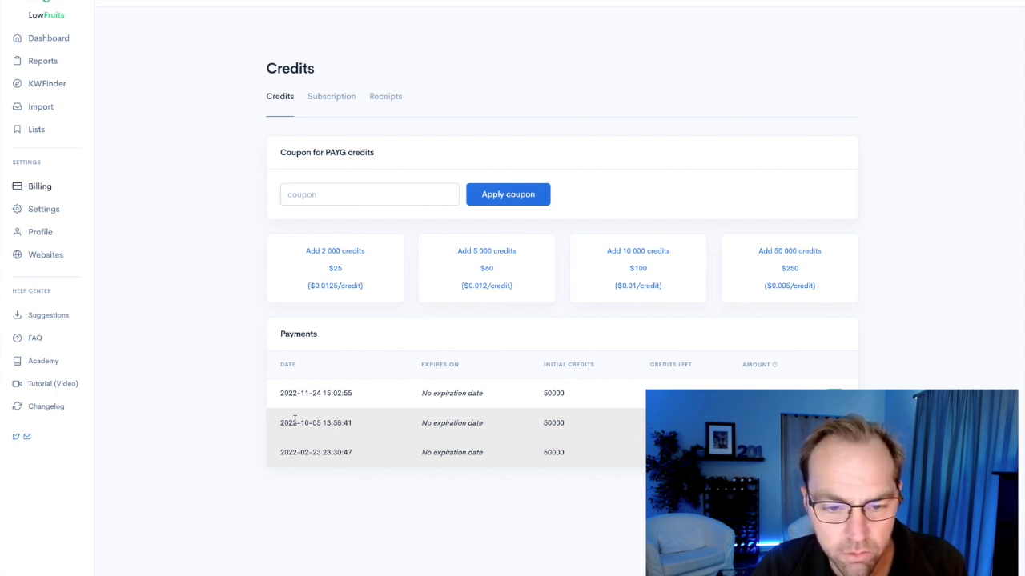
drag(563, 423, 537, 425)
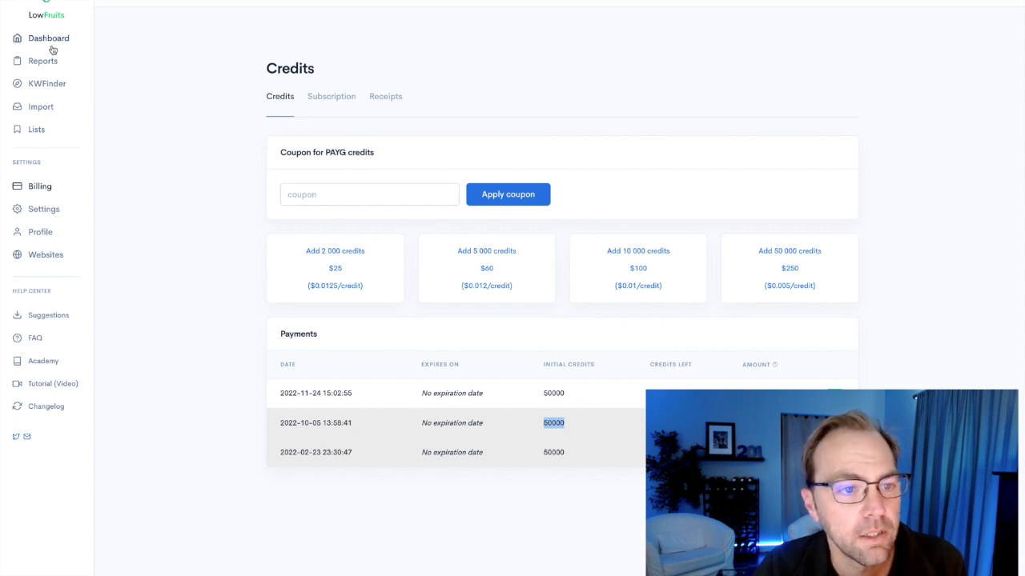
Enter "pantomine scripts" as the seed keyword in the Keyword Finder.
click(48, 84)
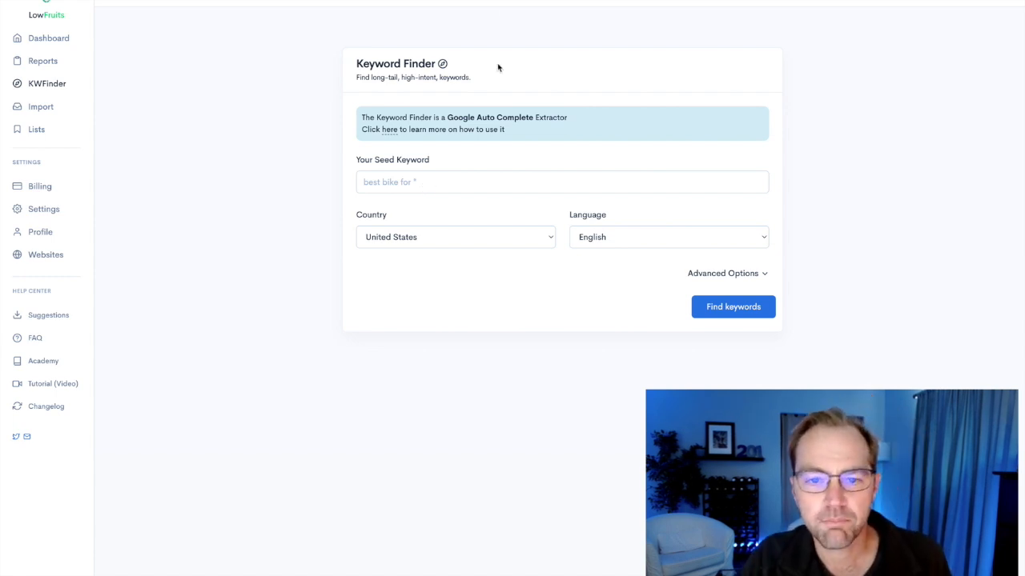
click(425, 181)
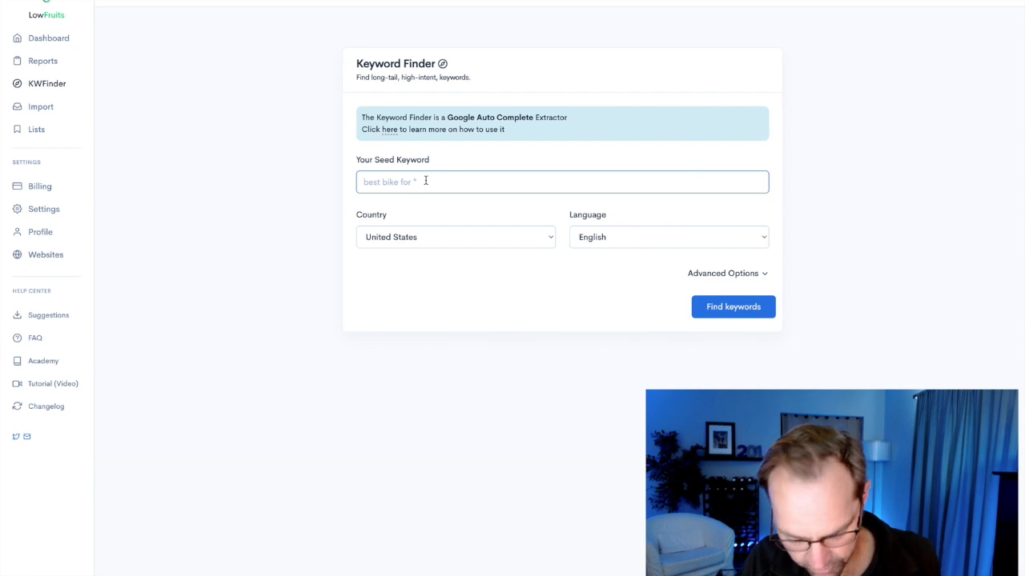
text(pantomine scr)
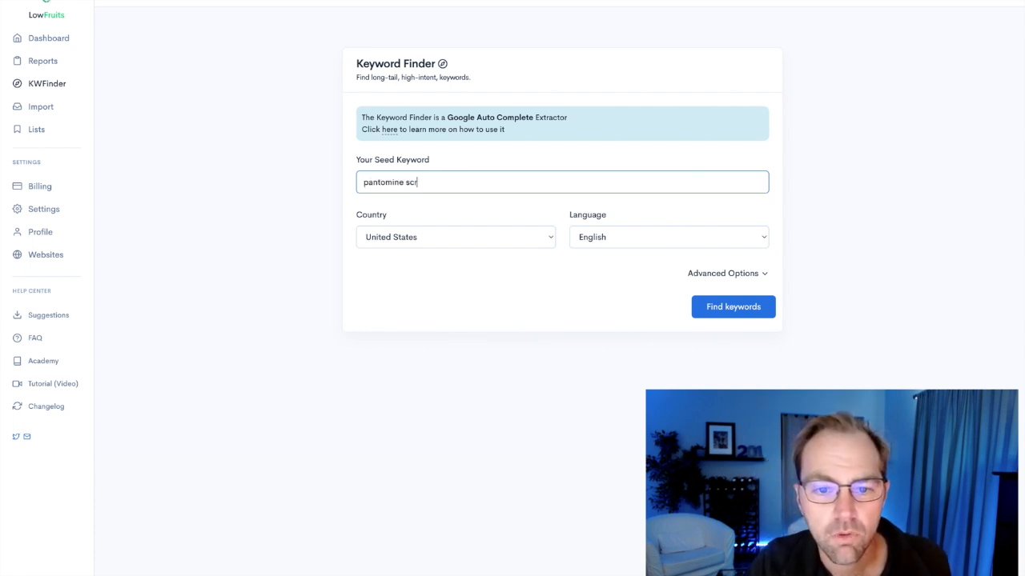
text(ipts)
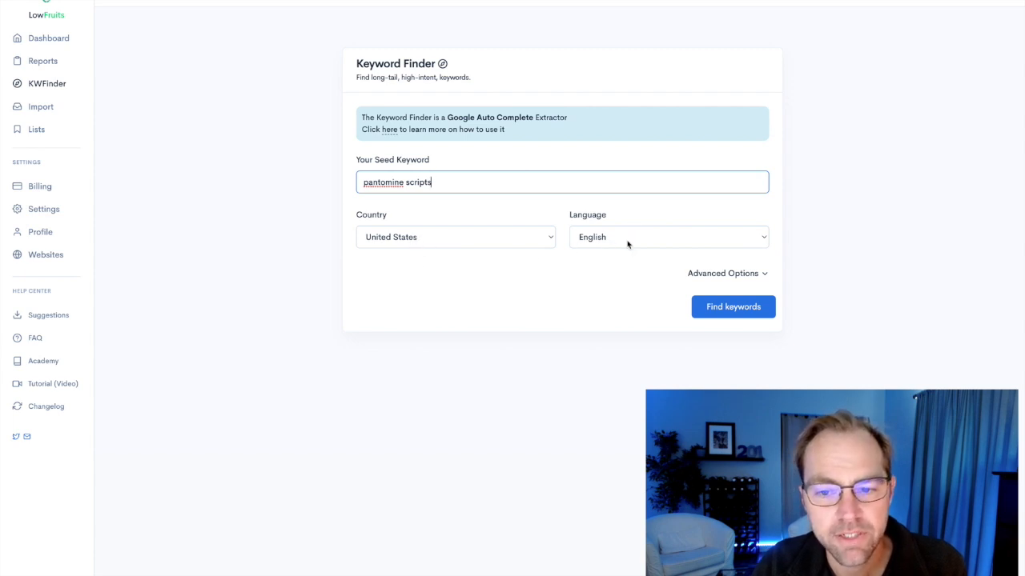
Expand the advanced options and add 2023, 2022, 2021 and 2020 to the excluded words.
click(704, 277)
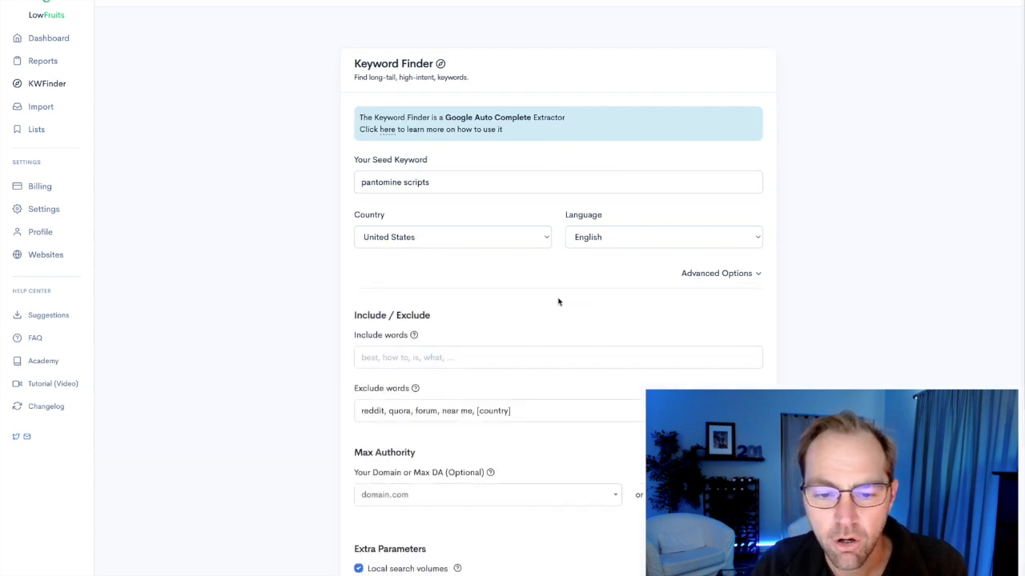
scroll(539, 311, down, 2)
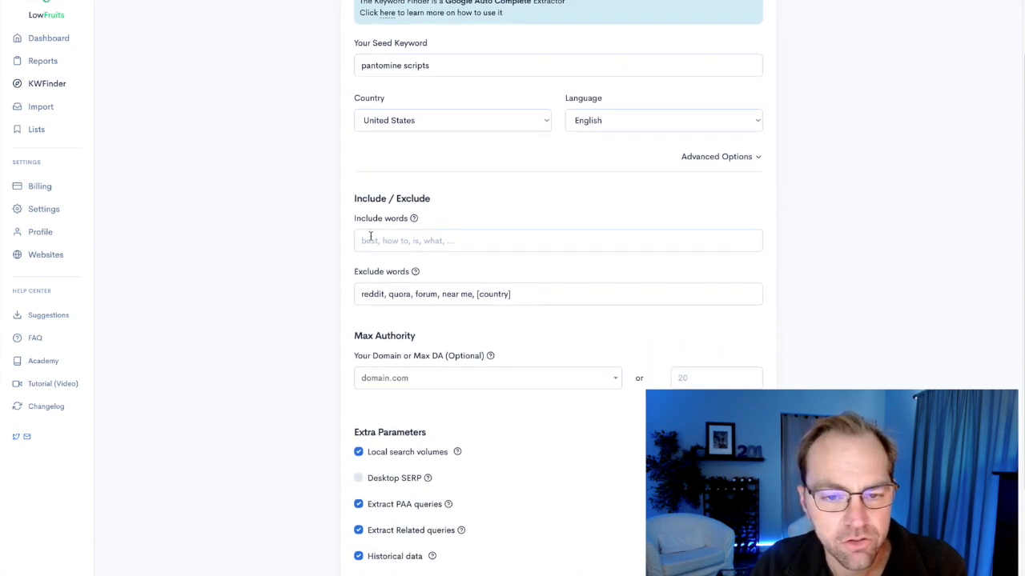
click(517, 295)
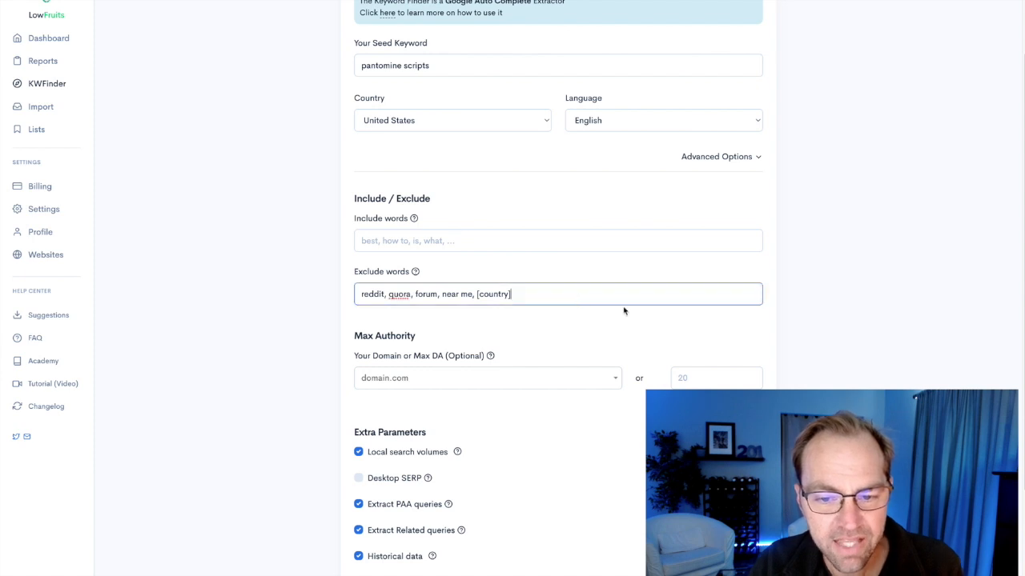
text(, 20)
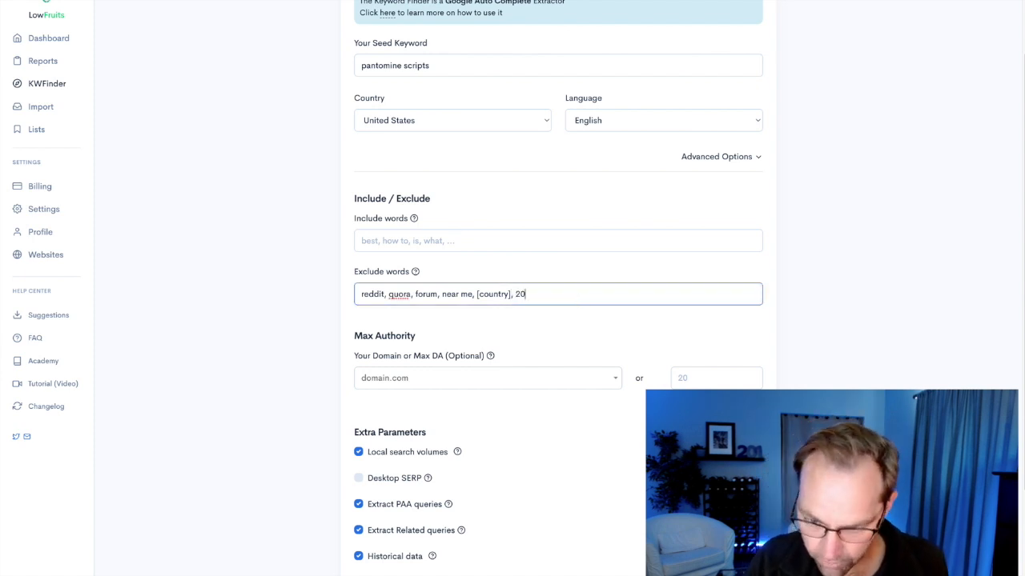
text(22,)
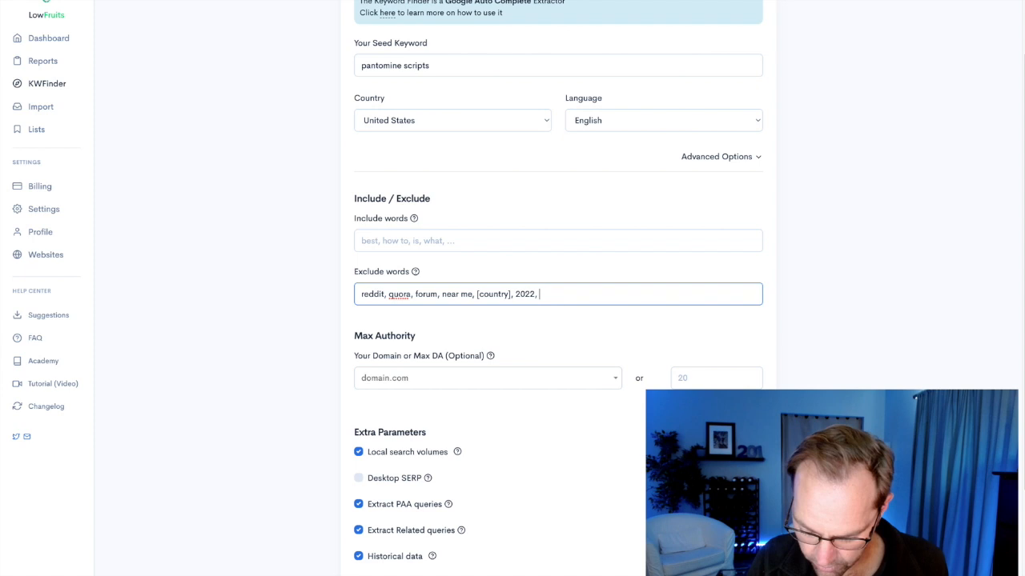
text( 2021, 2020)
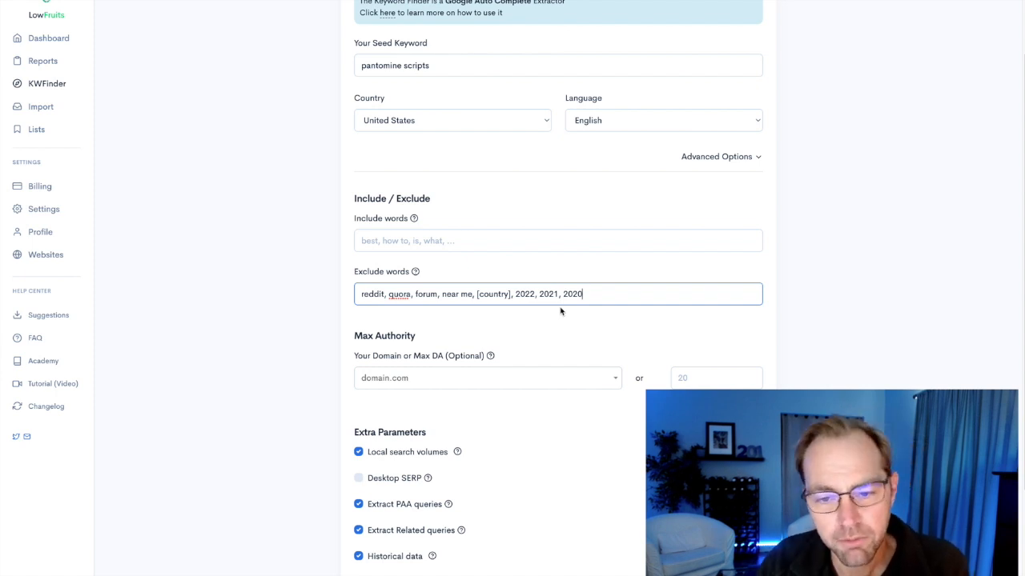
click(516, 293)
text(2023,)
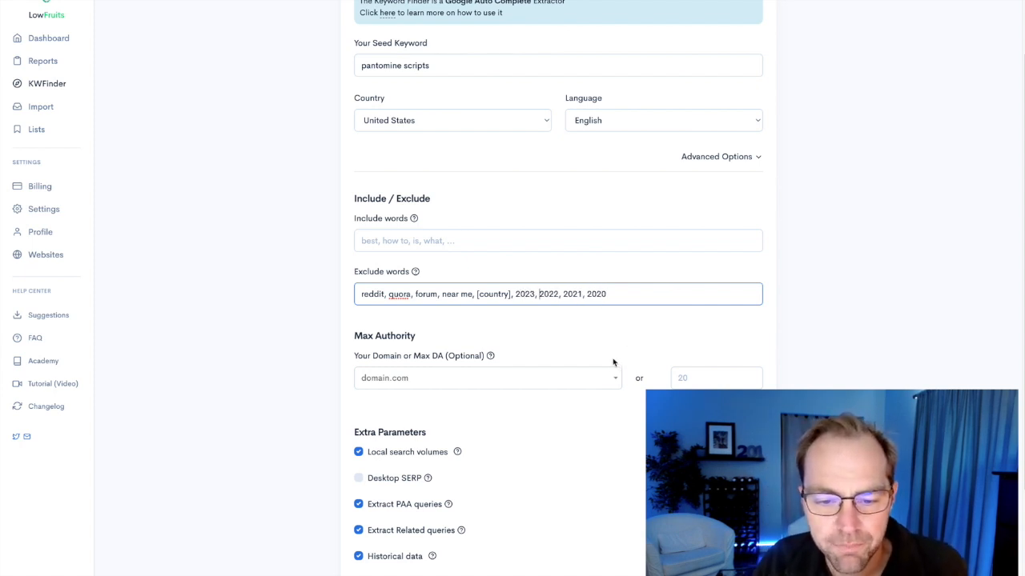
Read the help note for the optional domain or maximum DA setting under Max Authority.
scroll(613, 361, down, 2)
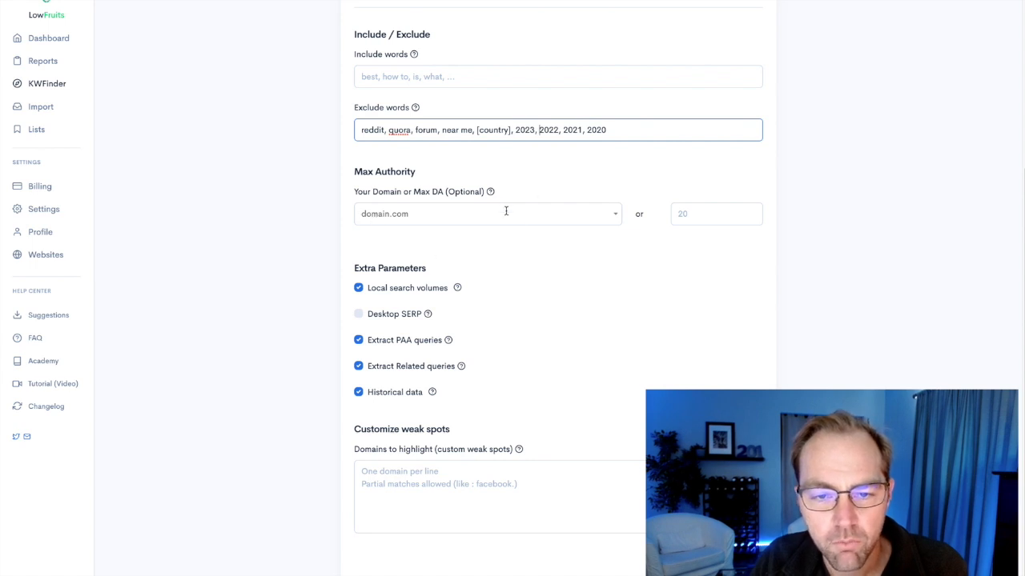
mouse_move(492, 195)
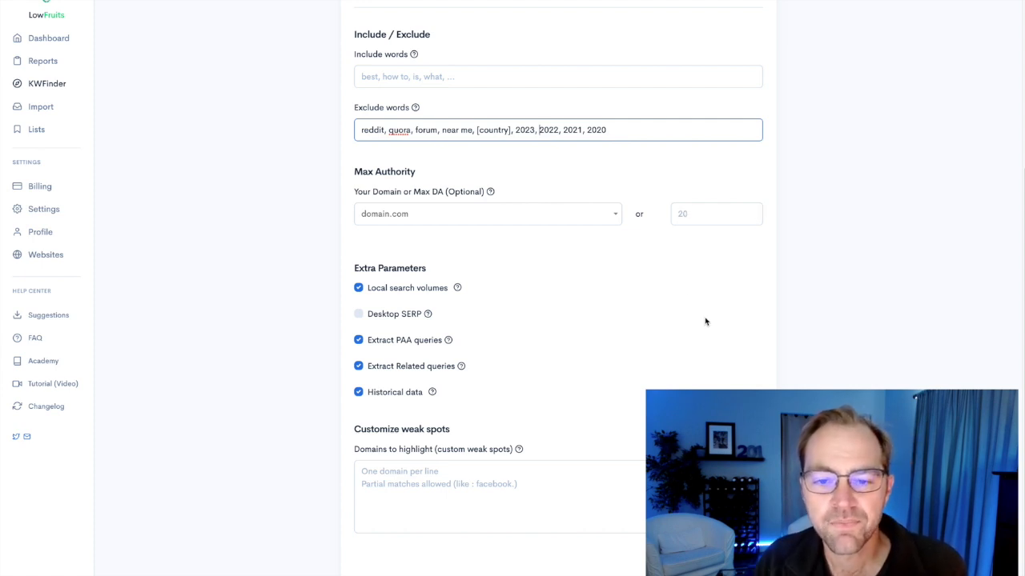
mouse_move(493, 194)
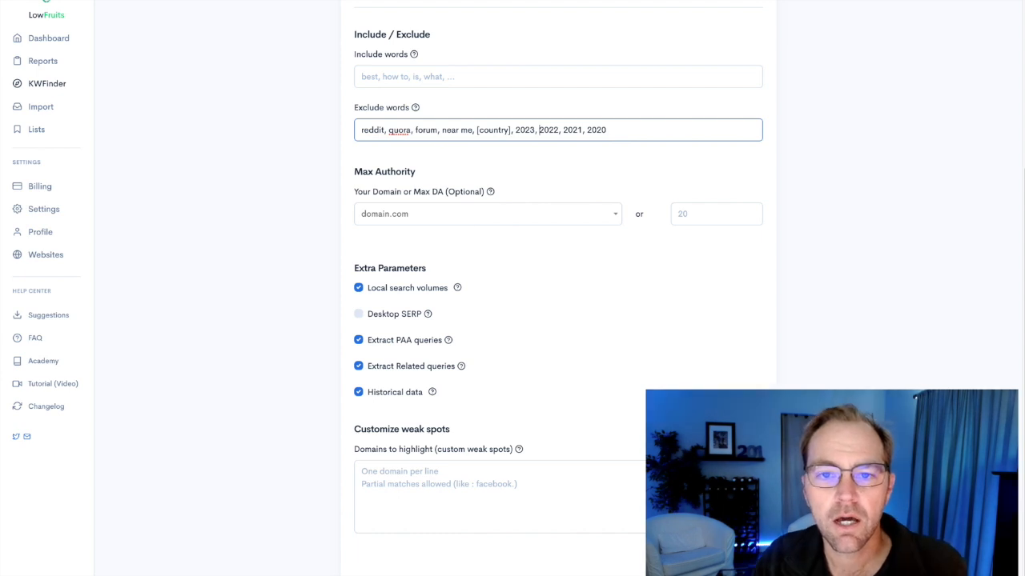
Check the domain authority of alexjacksonpantomimes.com in Moz's Free Domain Authority Checker, view the site, and return to LowFruits.
key(ctrl+Tab)
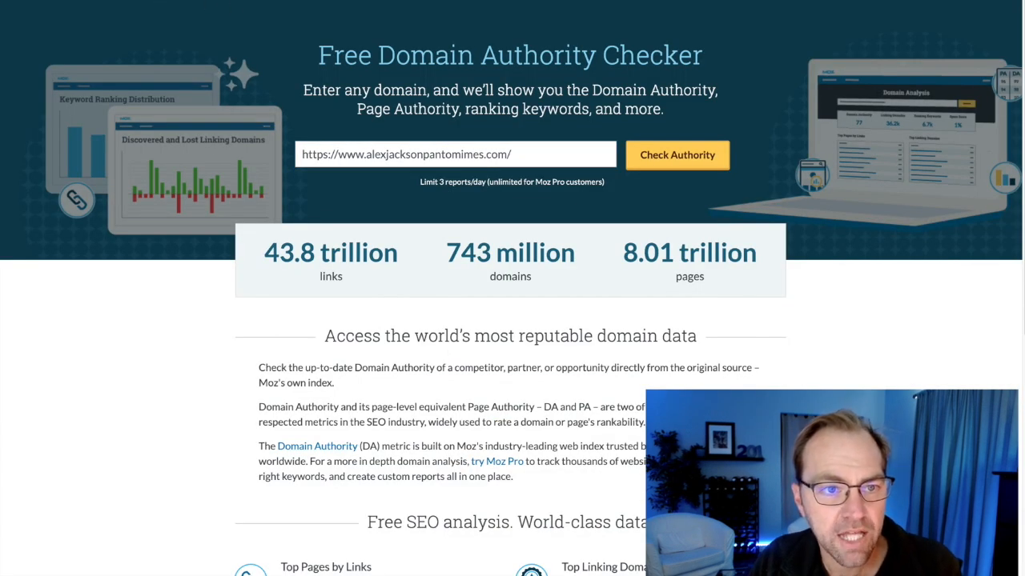
click(660, 158)
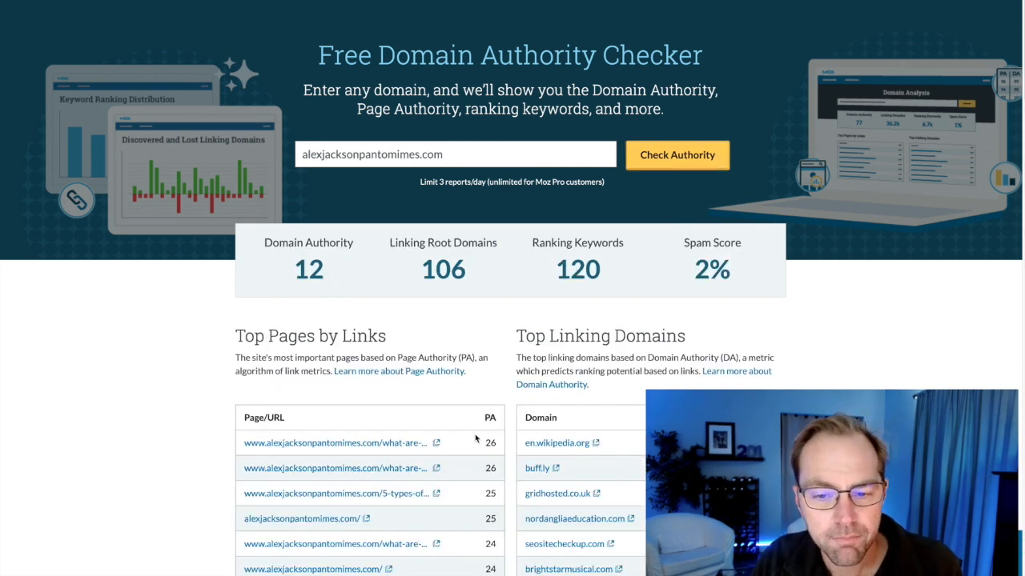
key(ctrl+Tab)
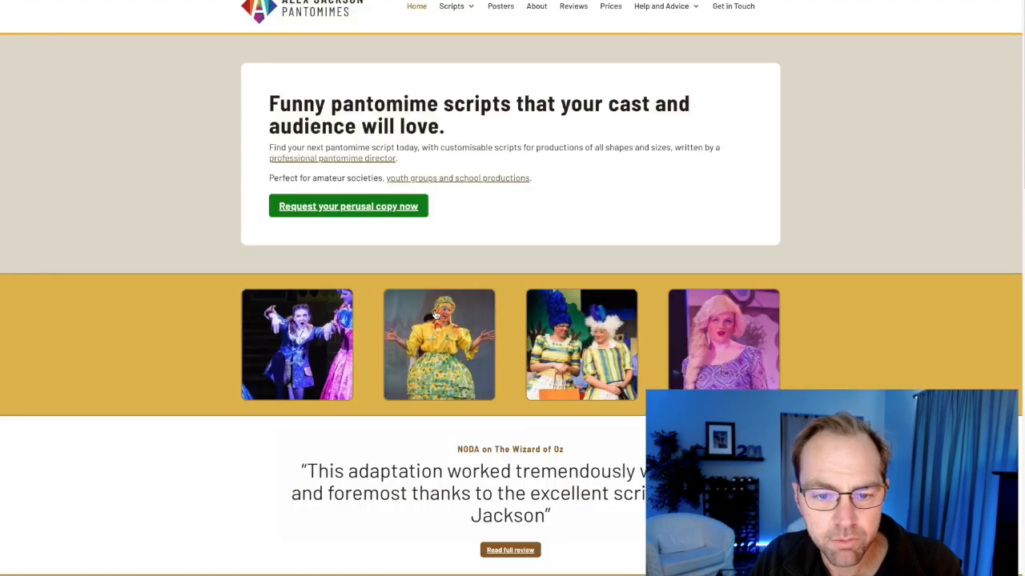
key(ctrl+Tab)
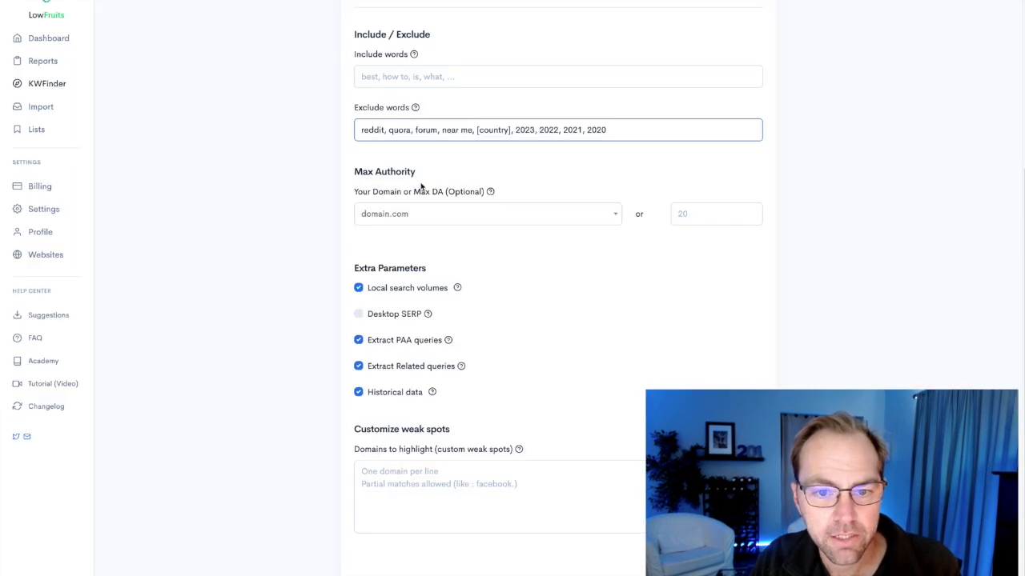
click(397, 218)
text(https://www.alexjacksonpantomimes.com/)
click(530, 345)
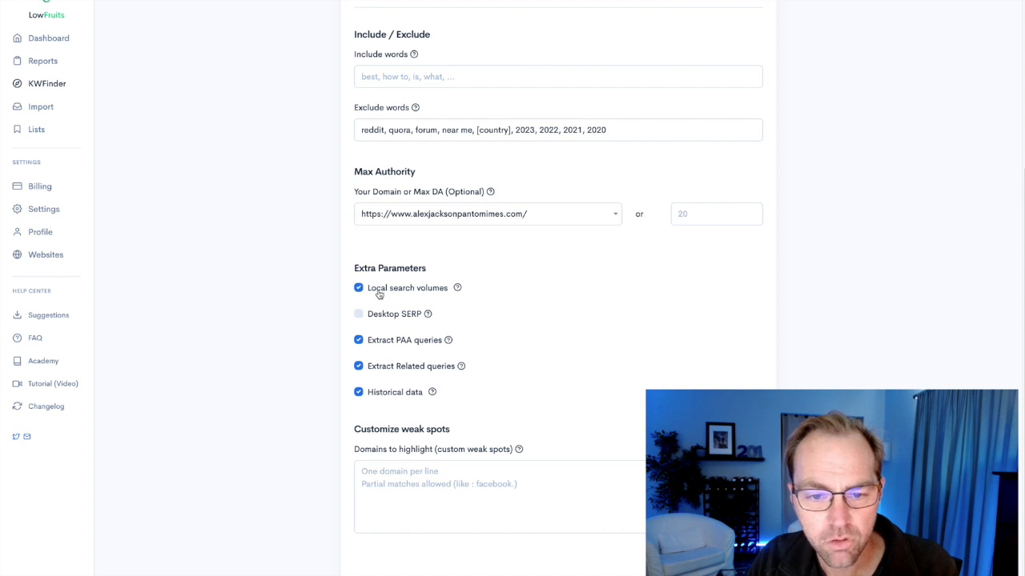
Read the help notes for the extra parameters and for the custom weak spot domains.
mouse_move(456, 293)
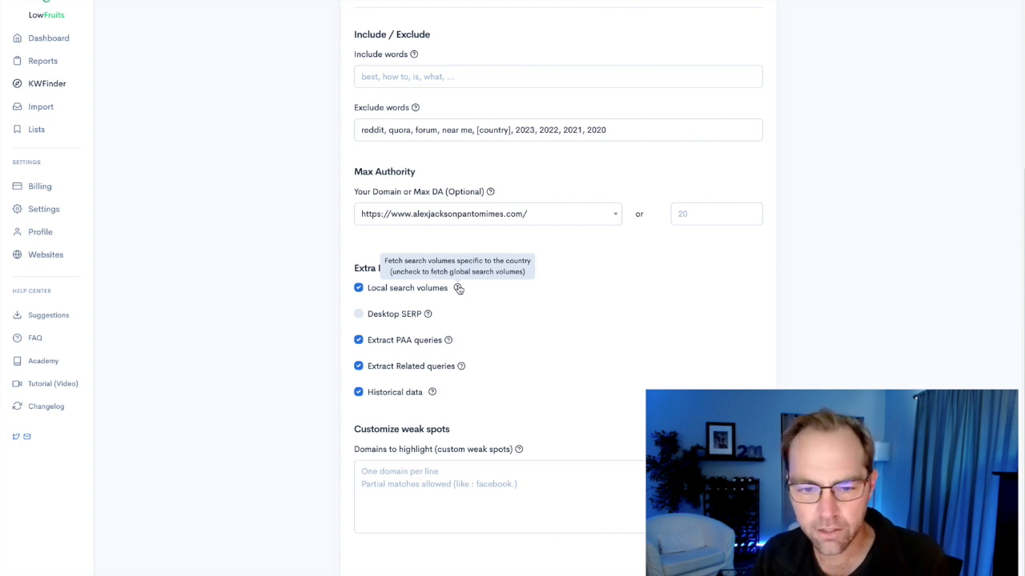
mouse_move(428, 316)
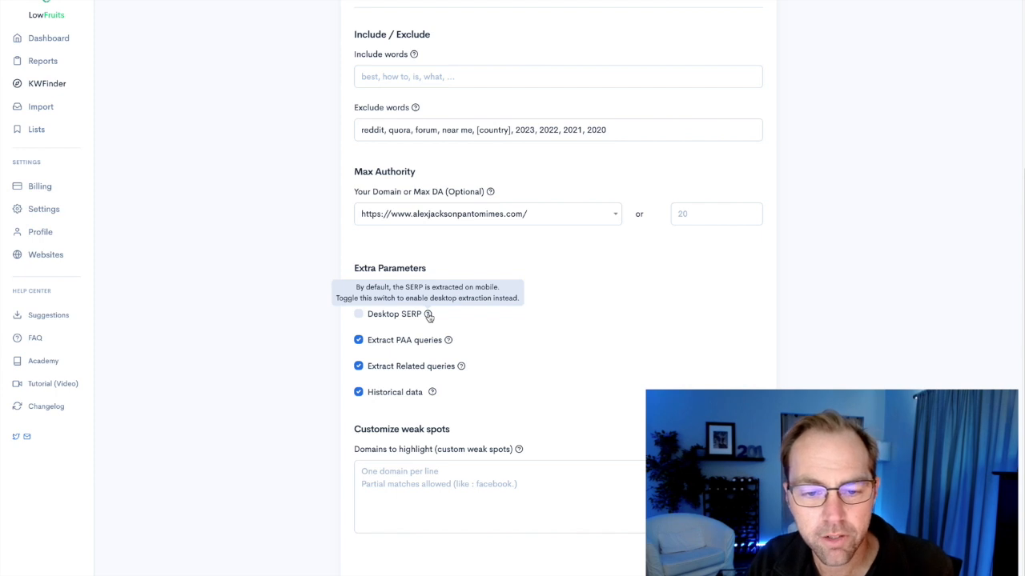
mouse_move(449, 346)
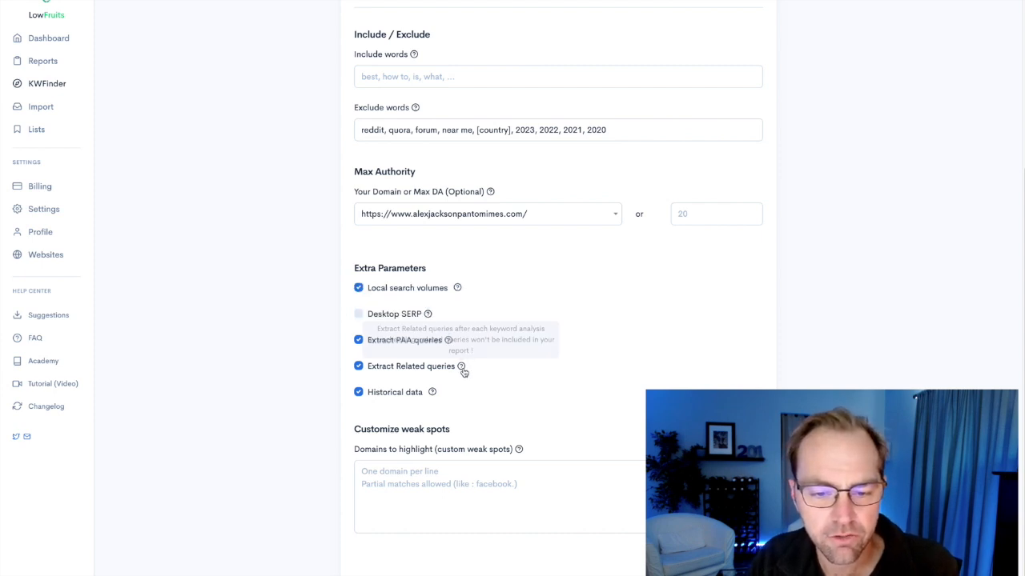
mouse_move(385, 398)
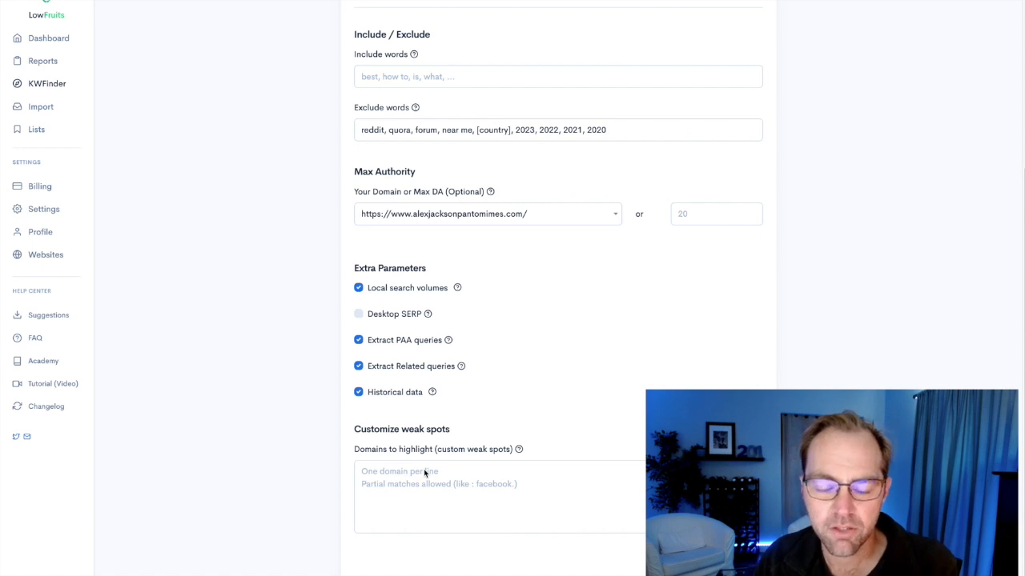
mouse_move(519, 455)
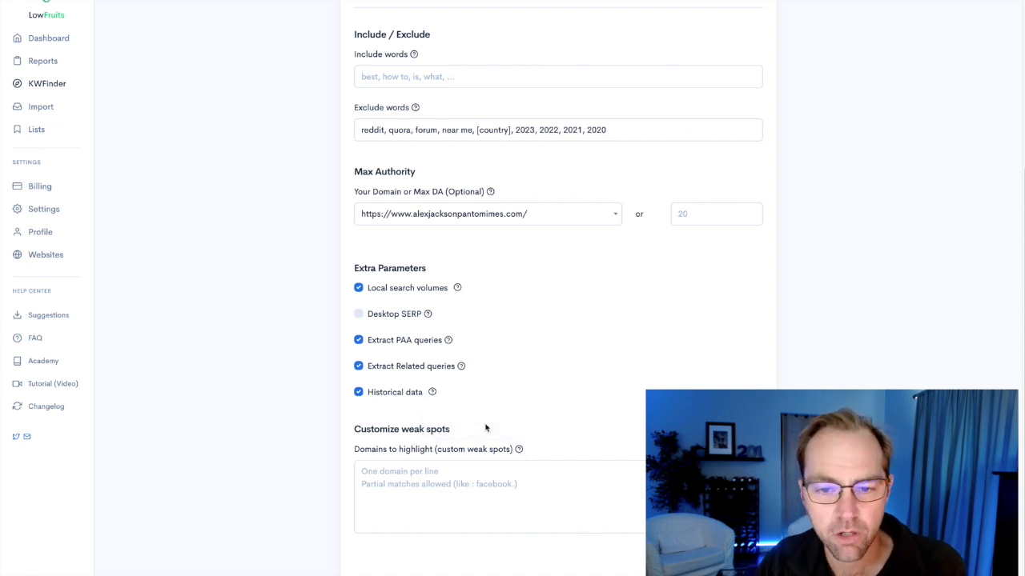
Run the keyword search for "pantomine scripts" and access all keyword ideas with the free option.
scroll(540, 368, up, 1)
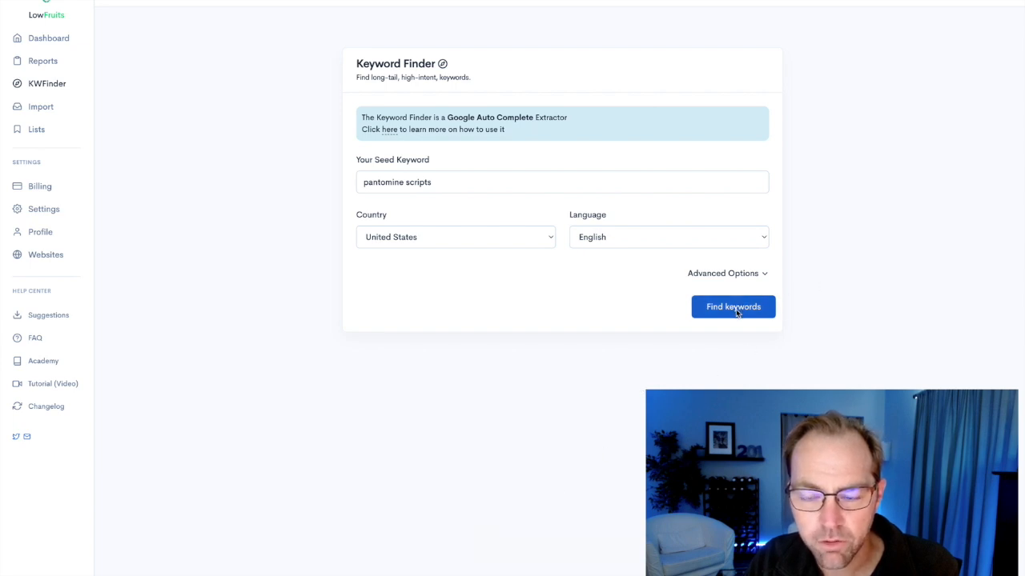
click(737, 309)
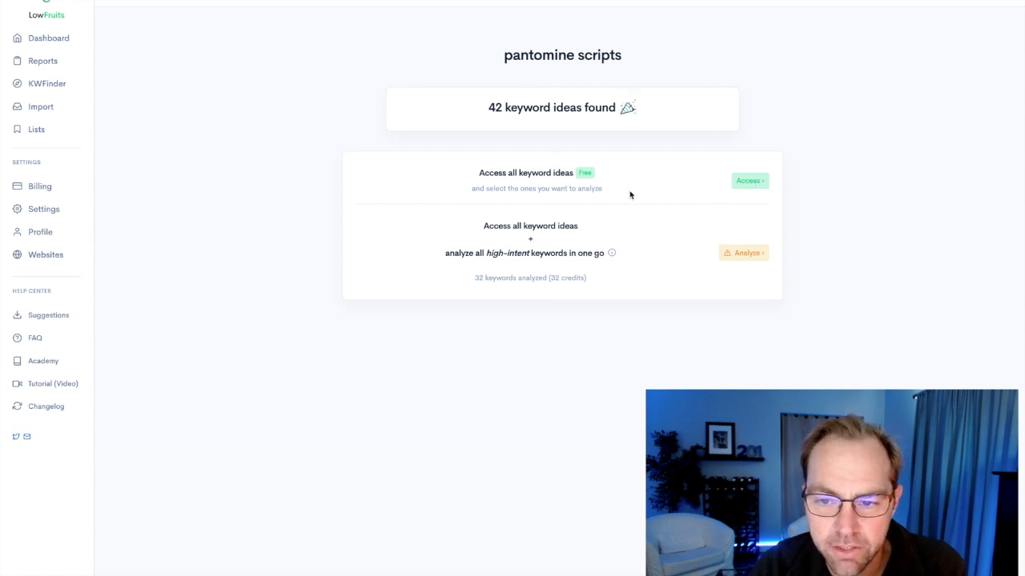
mouse_move(493, 255)
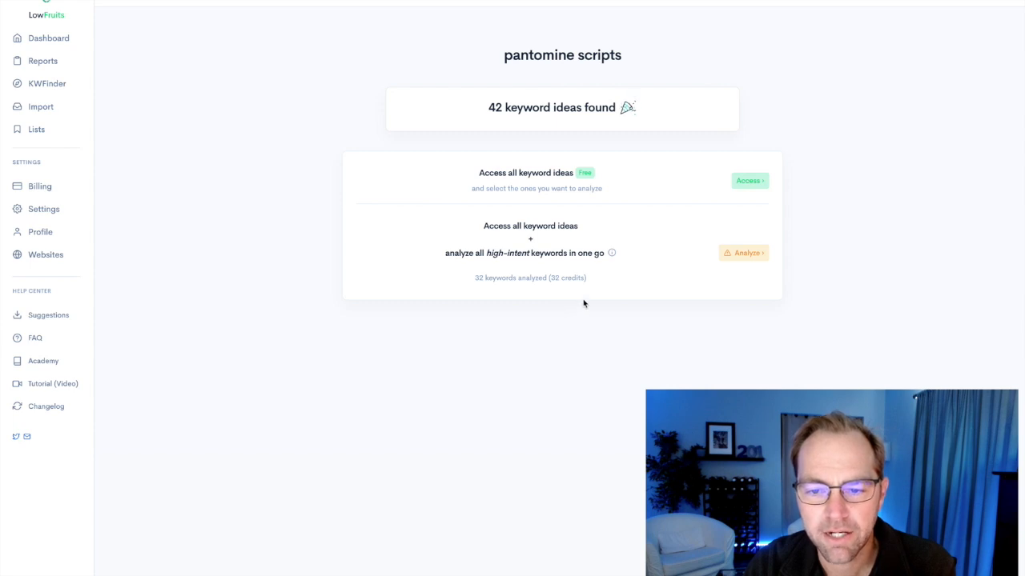
mouse_move(611, 255)
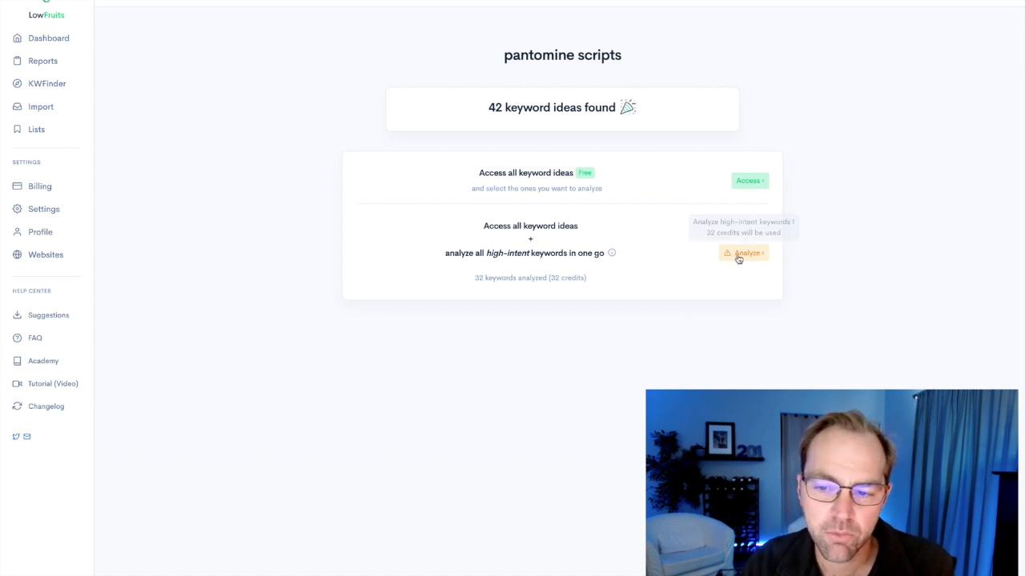
click(756, 185)
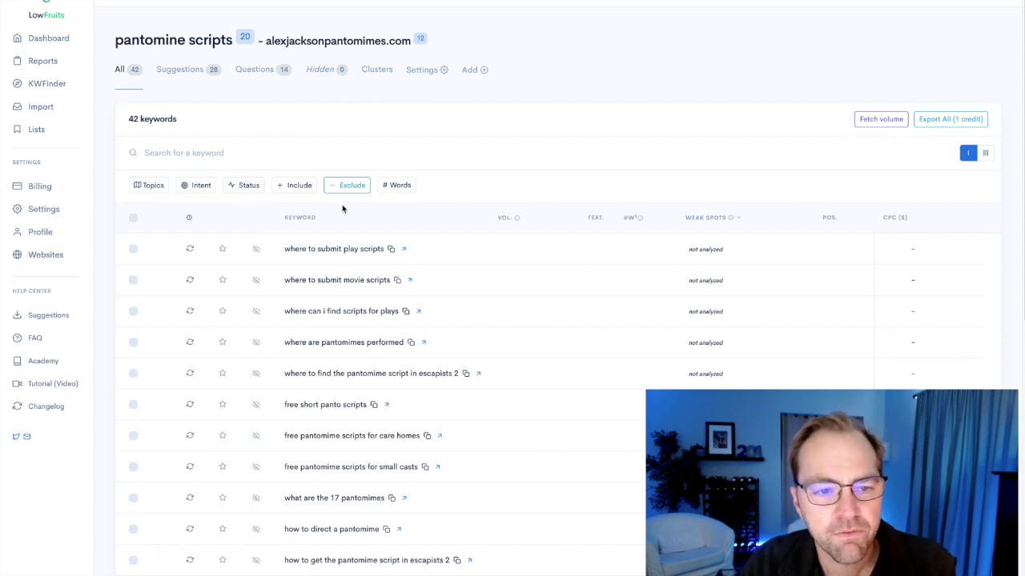
Look through the full list of keyword ideas and the Questions list.
drag(129, 118, 177, 119)
scroll(373, 257, down, 6)
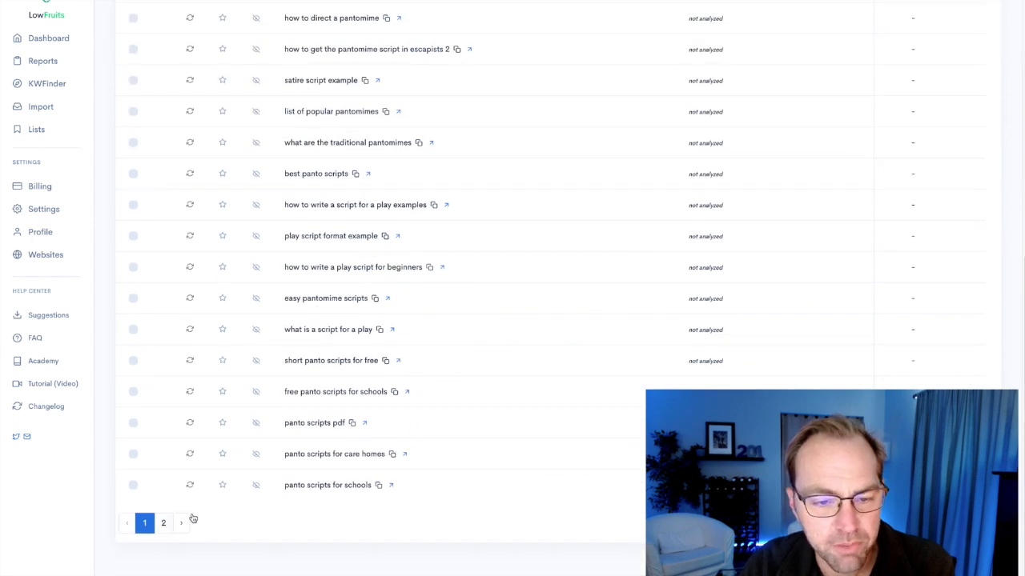
scroll(361, 398, up, 7)
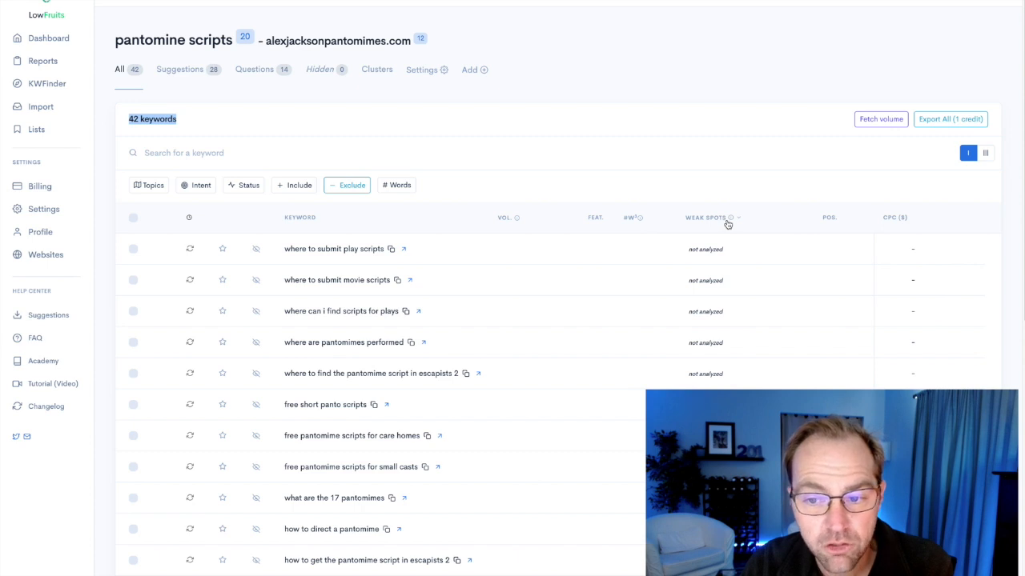
mouse_move(731, 222)
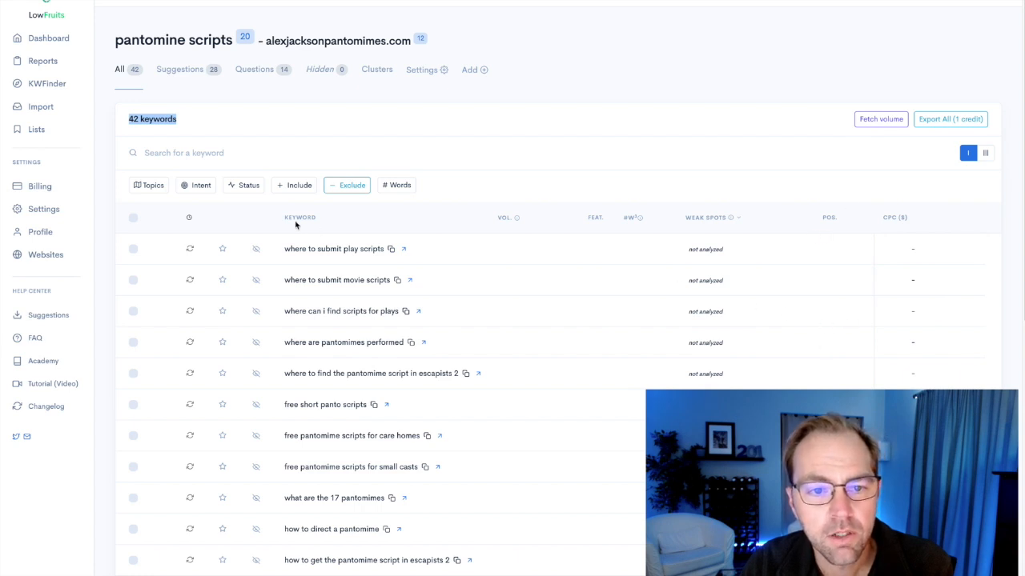
click(212, 103)
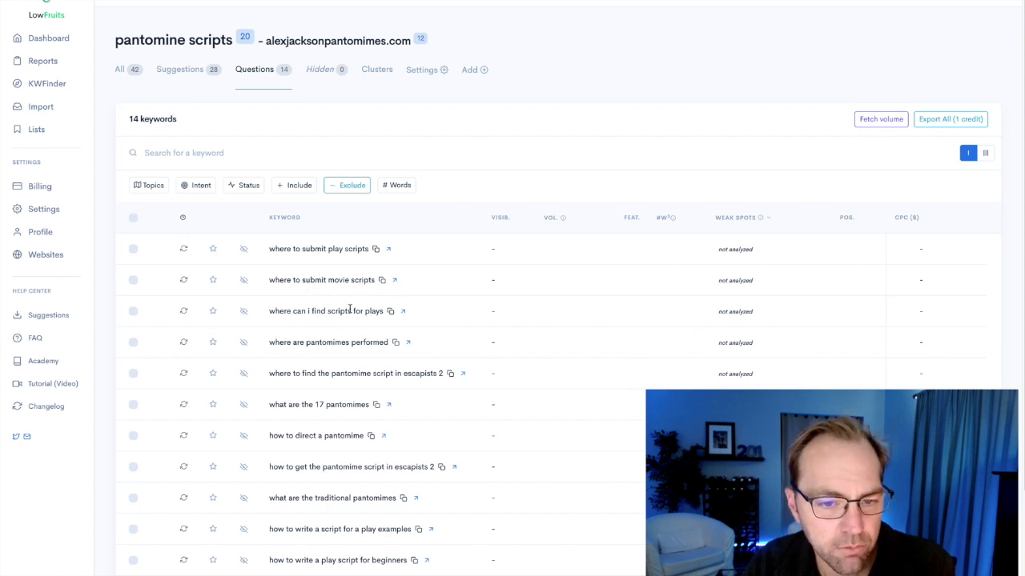
drag(351, 280, 374, 280)
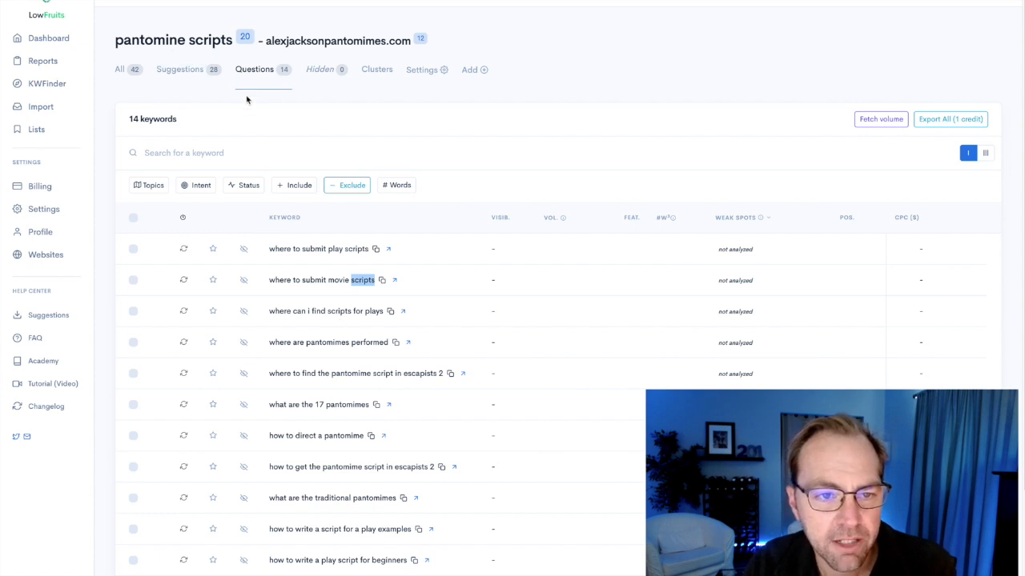
View the Suggestions list and check the Google results for "best panto scripts", then return to LowFruits.
click(195, 72)
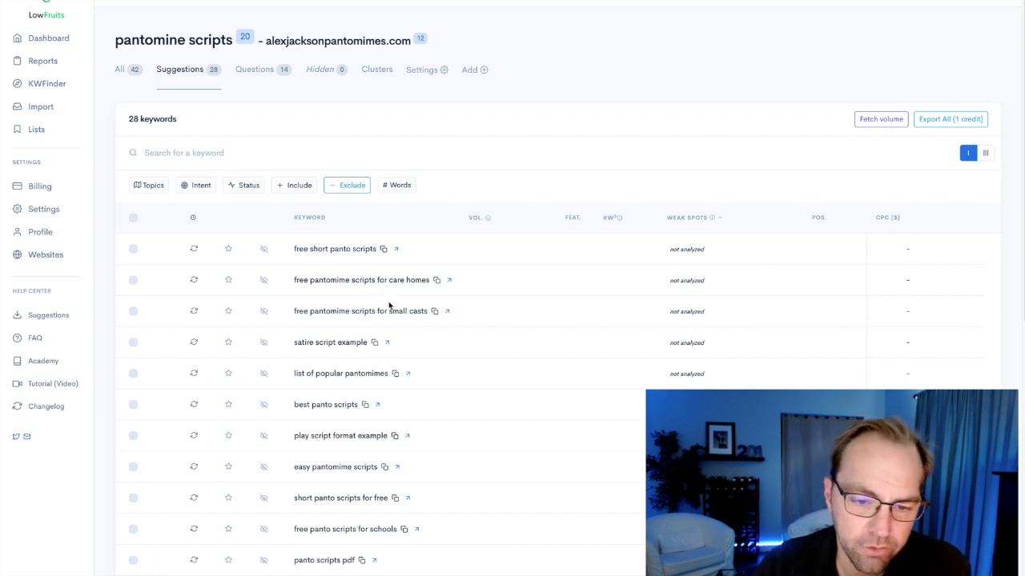
click(380, 407)
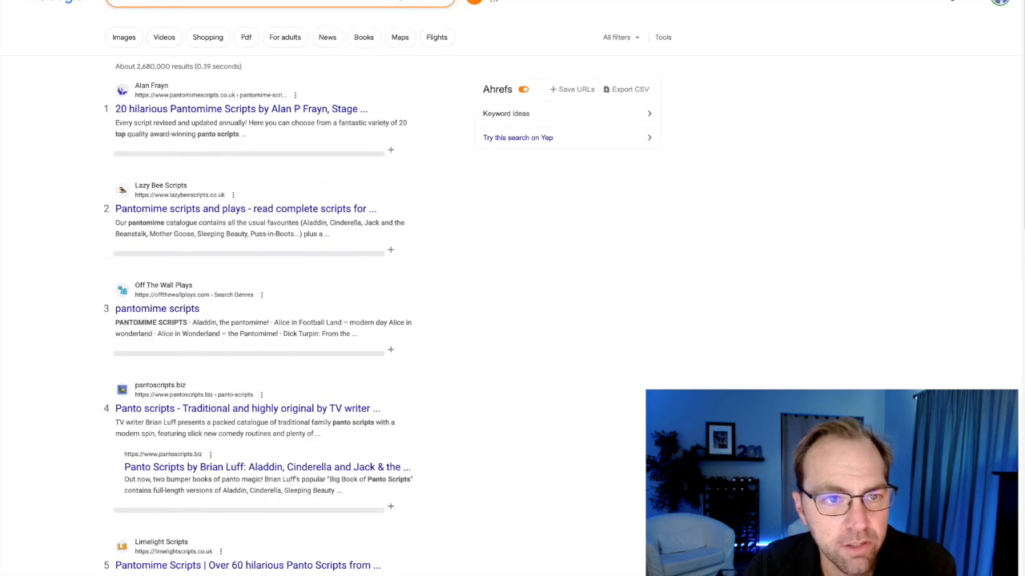
click(277, 2)
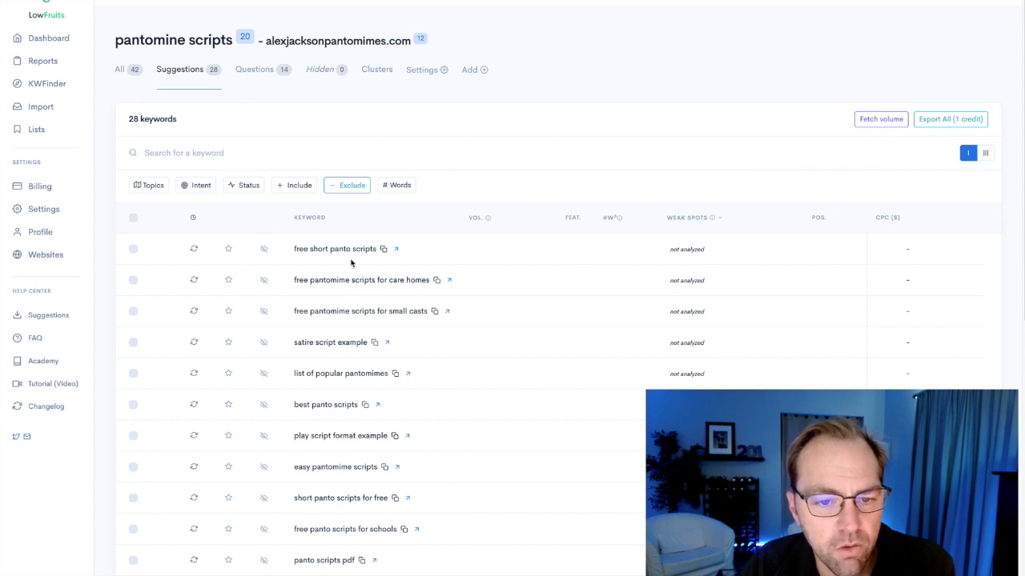
Return to the list of all keywords and examine the topic, intent and status filter options, leaving them unapplied.
click(122, 70)
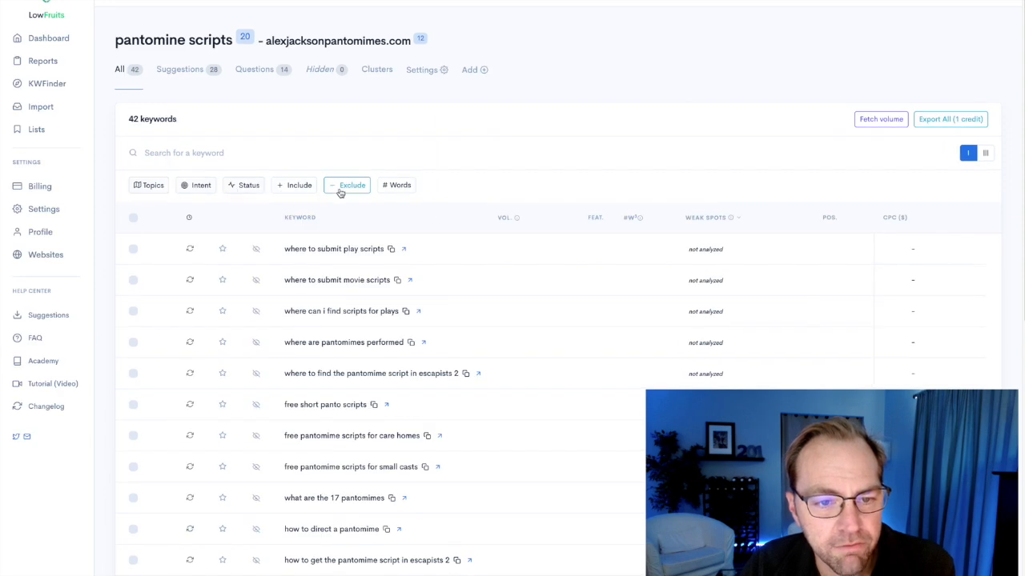
click(153, 187)
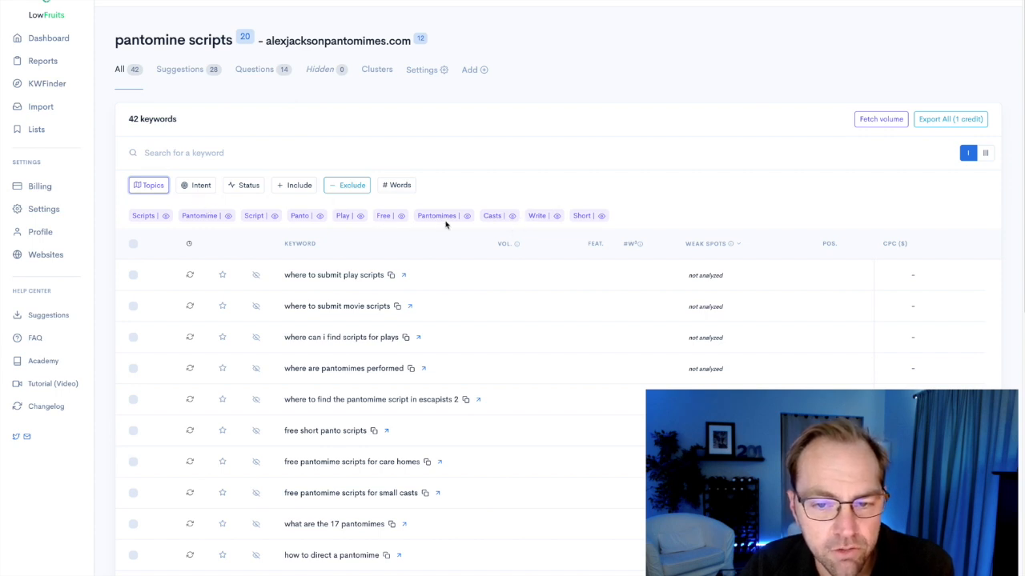
click(199, 192)
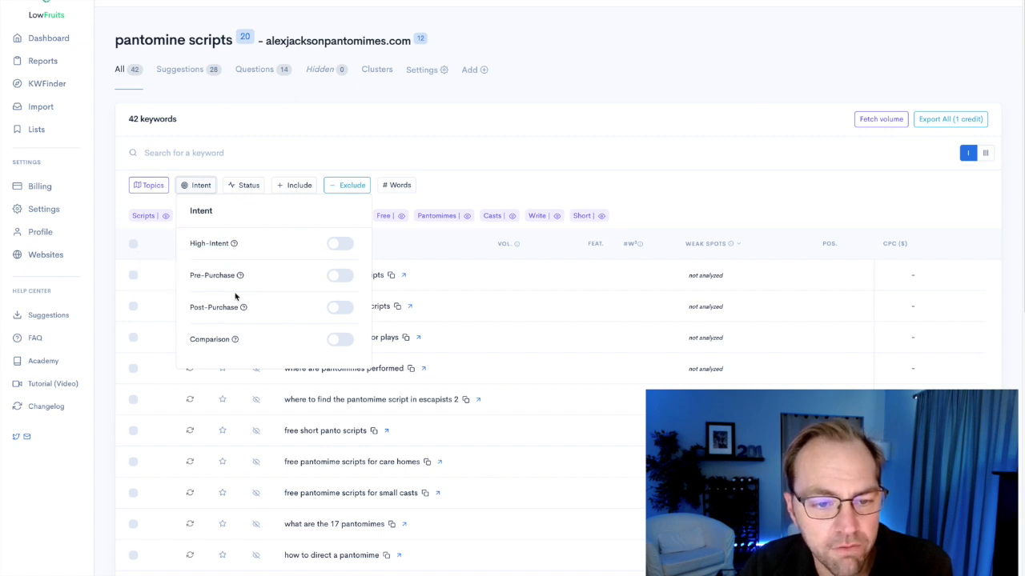
click(242, 185)
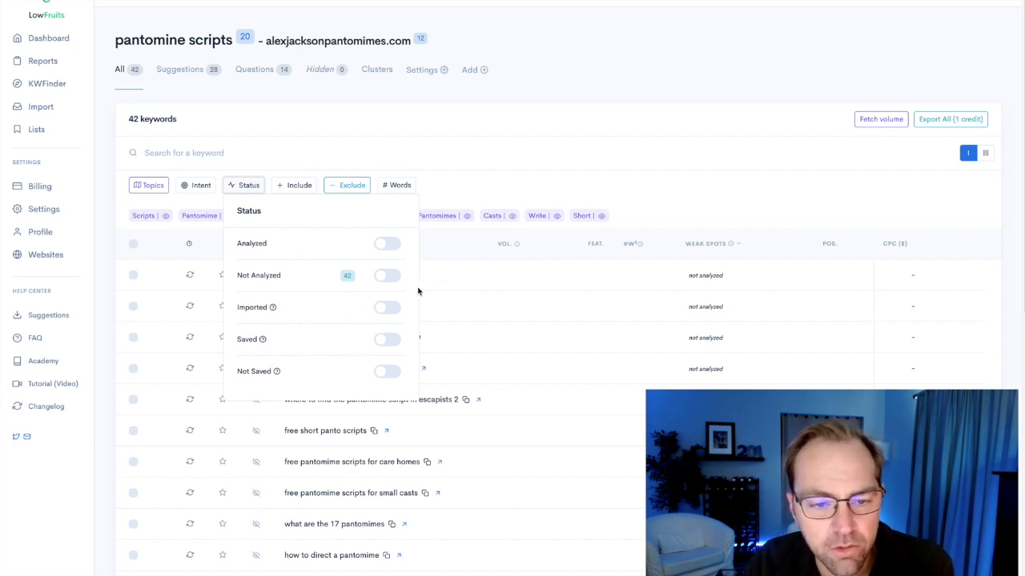
click(258, 158)
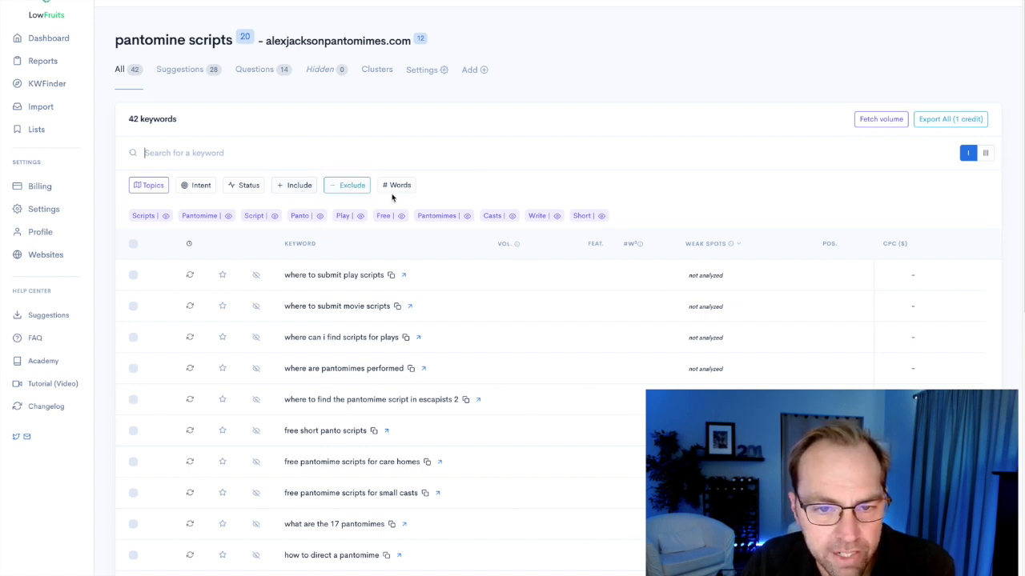
click(154, 187)
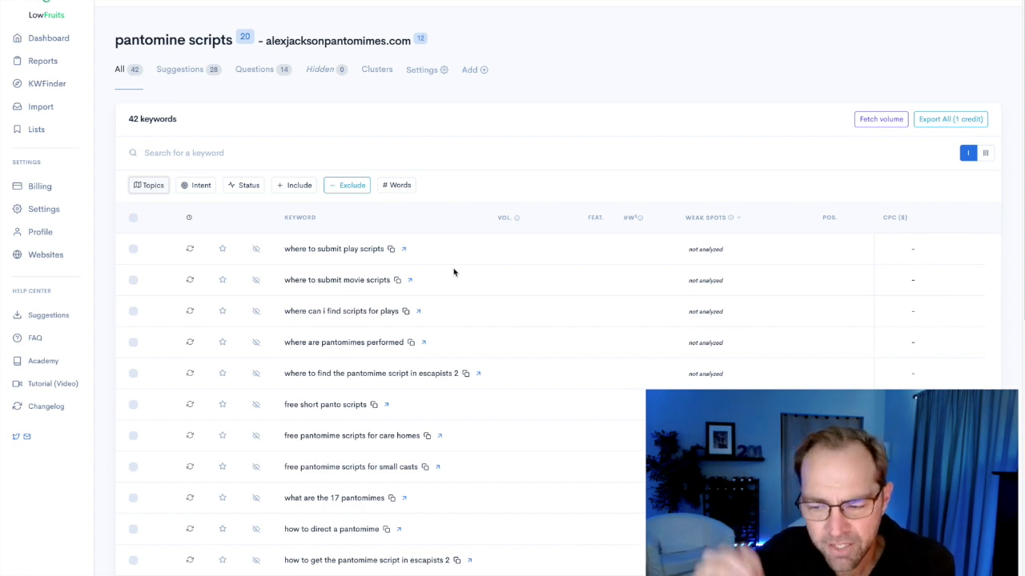
Add "play", "movie" and "plays" to the excluded words and apply the filter to the keyword list.
click(354, 189)
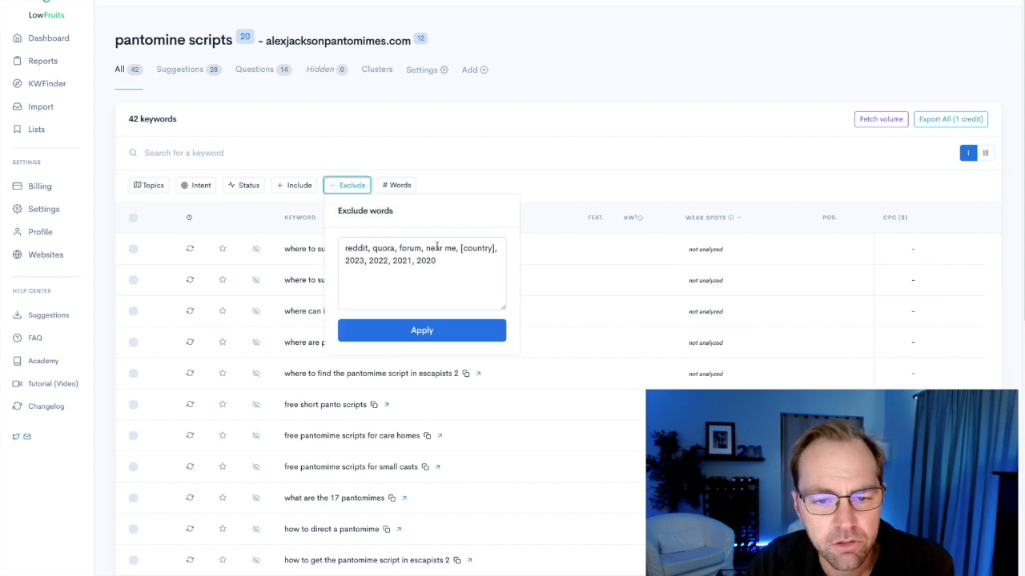
text(, play, movie)
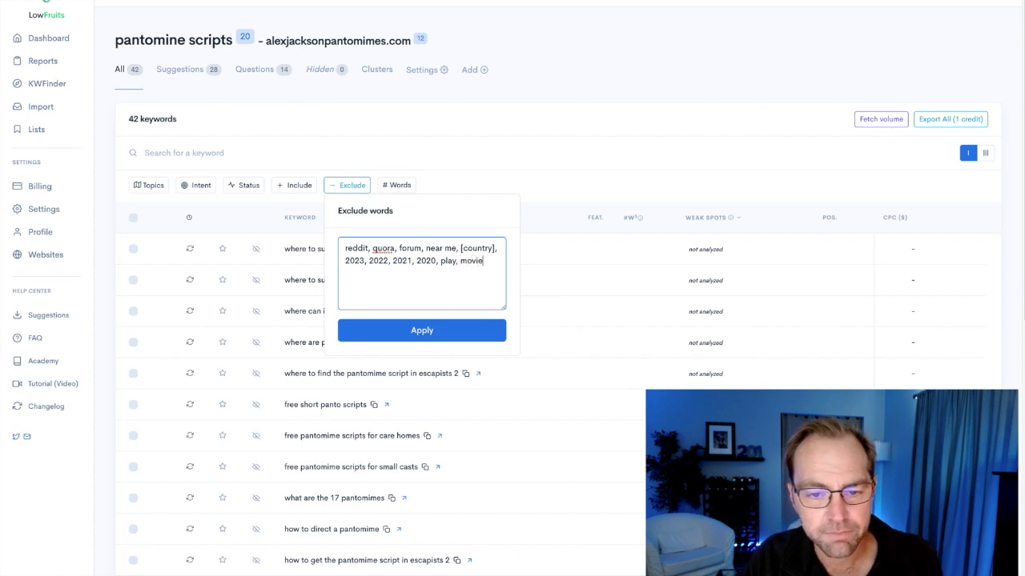
click(487, 329)
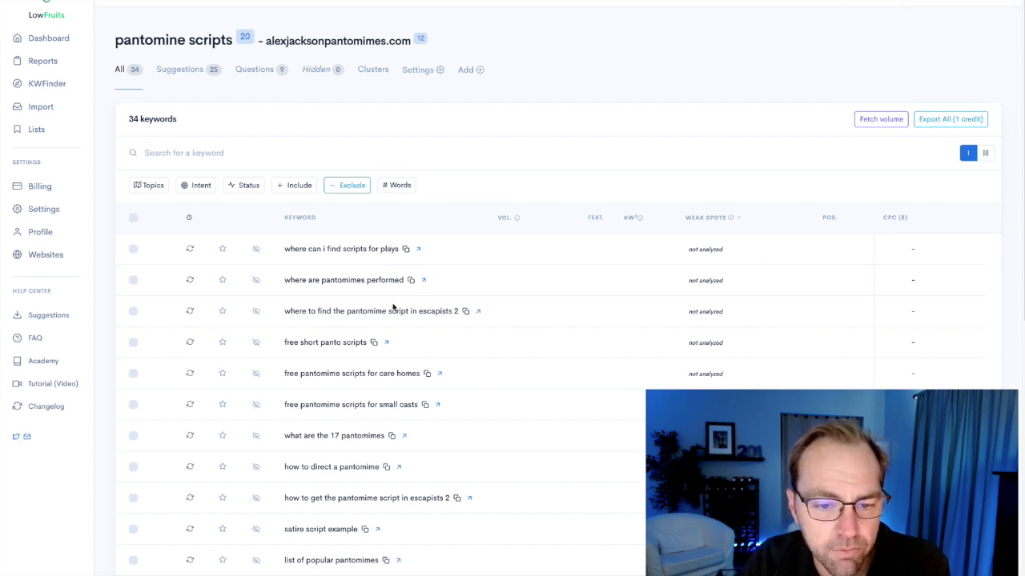
click(347, 185)
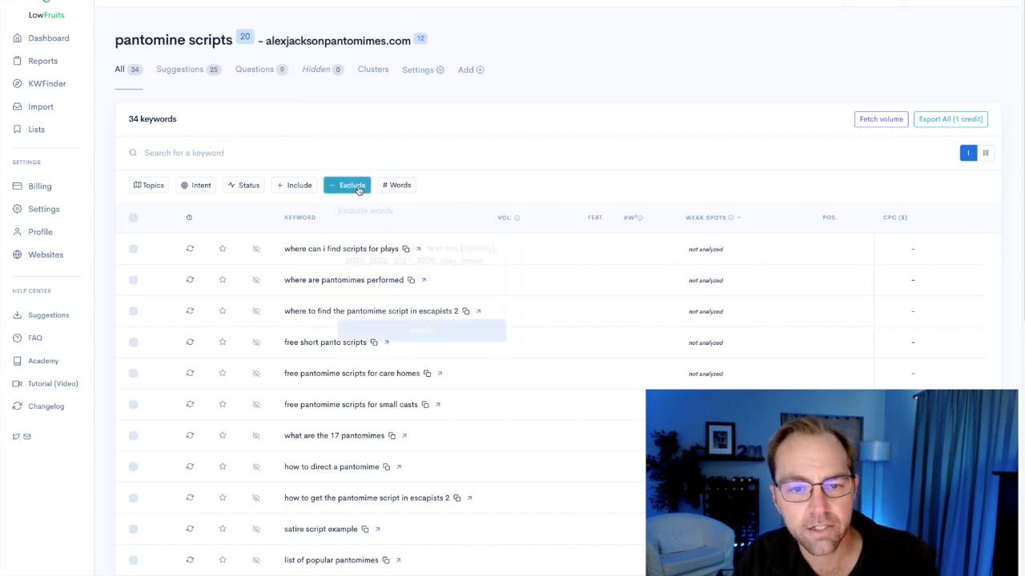
click(488, 262)
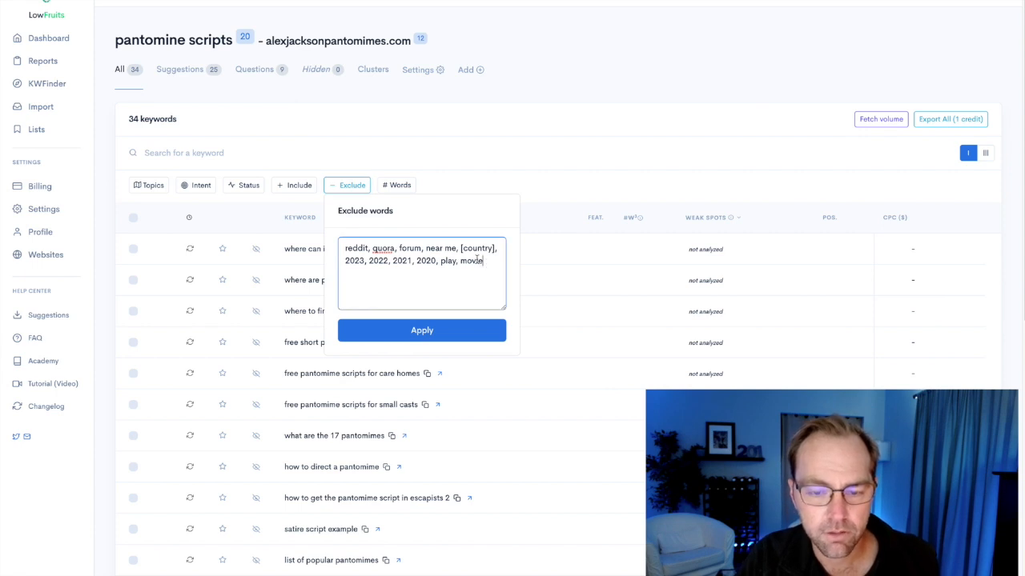
text(, plays)
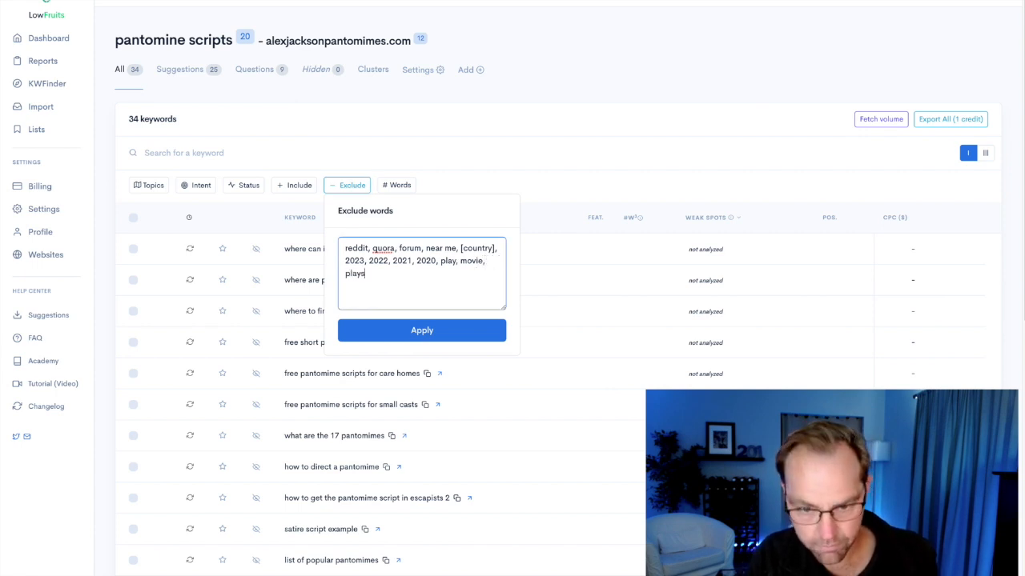
click(459, 331)
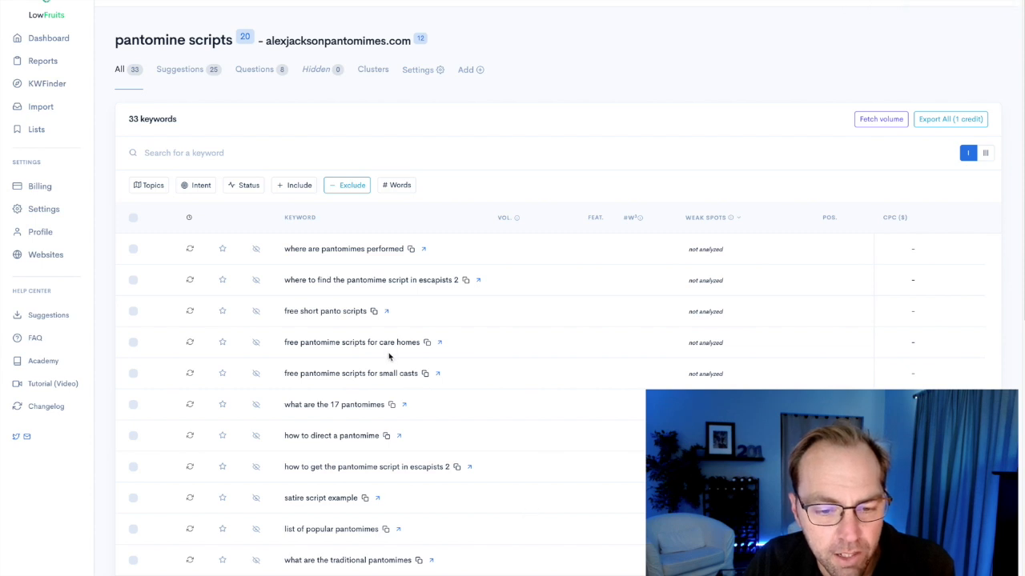
Review the remaining keywords and filter them to those including any of the words "best, review".
scroll(389, 356, down, 5)
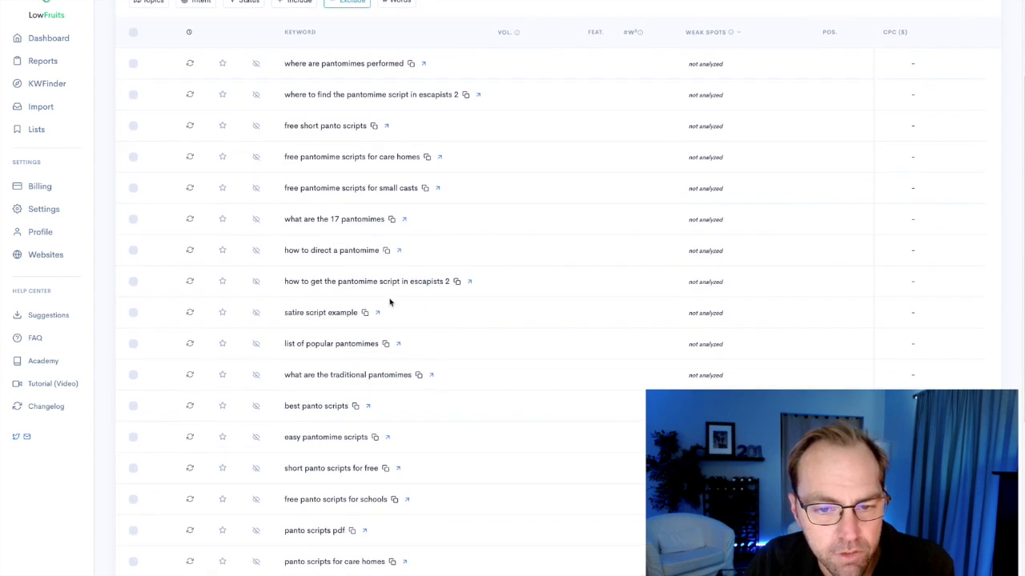
scroll(388, 374, down, 2)
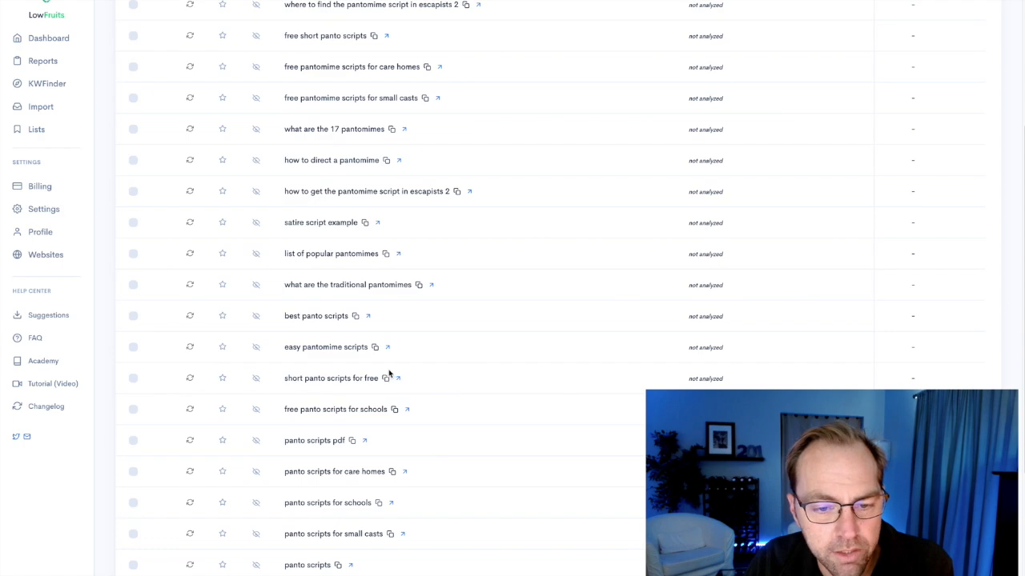
scroll(381, 432, down, 3)
scroll(381, 423, up, 10)
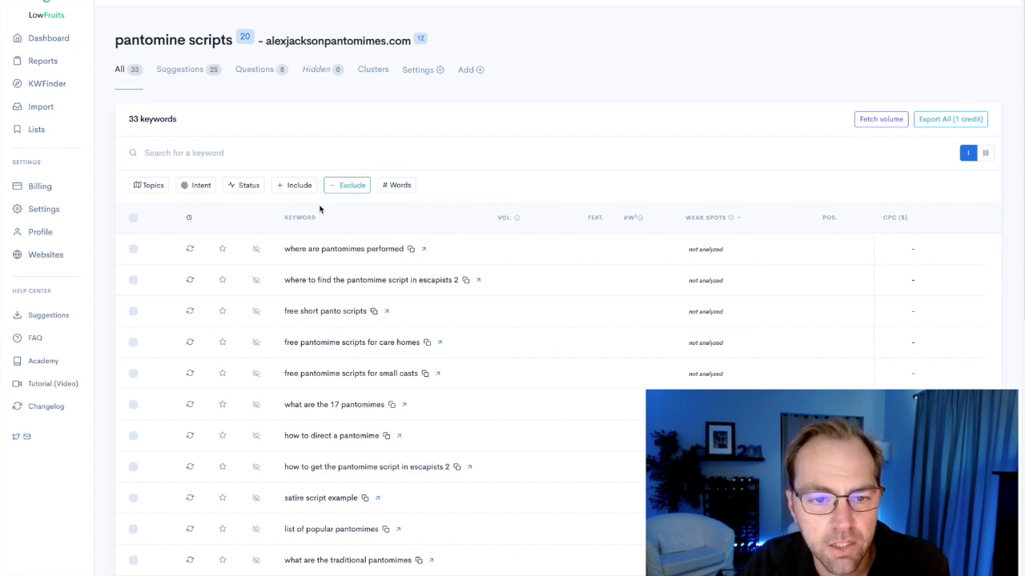
click(297, 190)
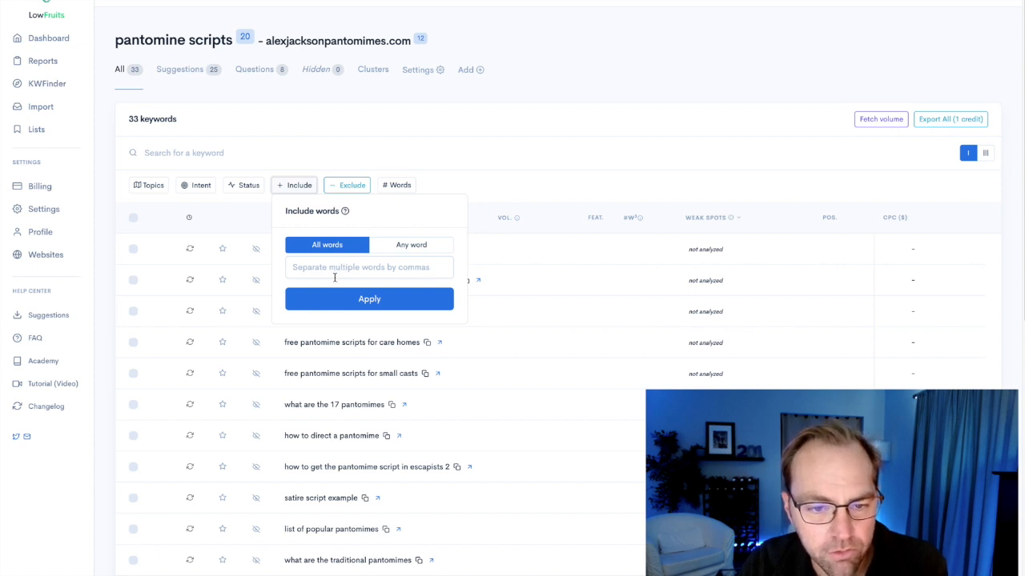
click(335, 272)
text(best, review)
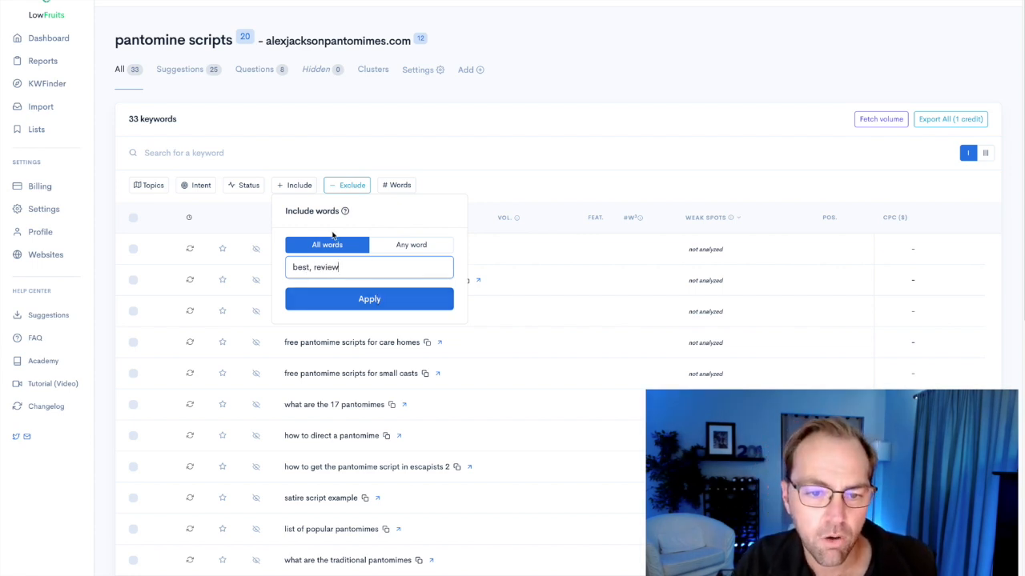
drag(348, 268, 285, 272)
key(ctrl+c)
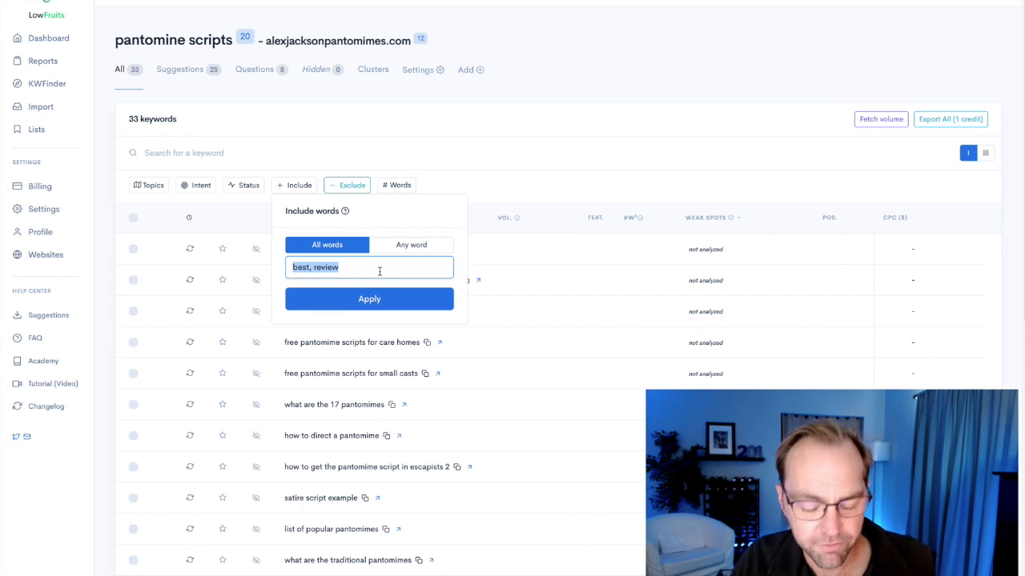
key(BackSpace)
click(409, 247)
click(346, 272)
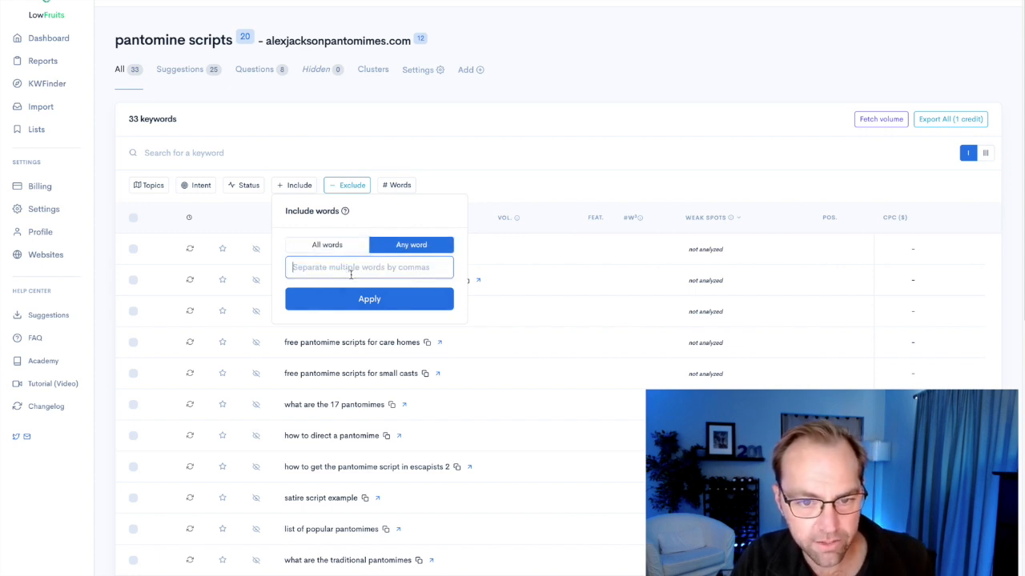
key(ctrl+v)
click(354, 299)
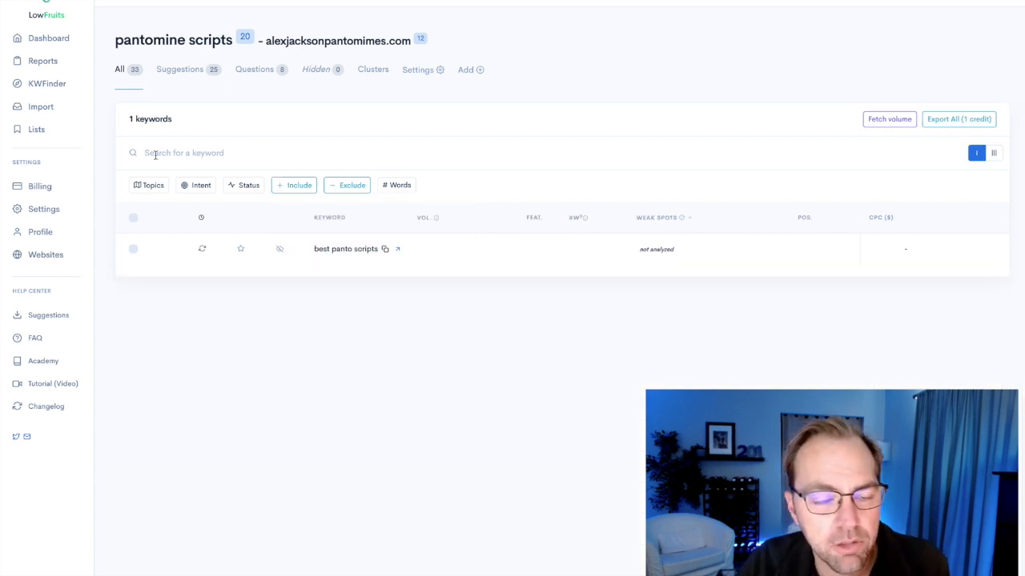
Clear the included words "best, review" and reapply the filter to the keyword list.
click(301, 189)
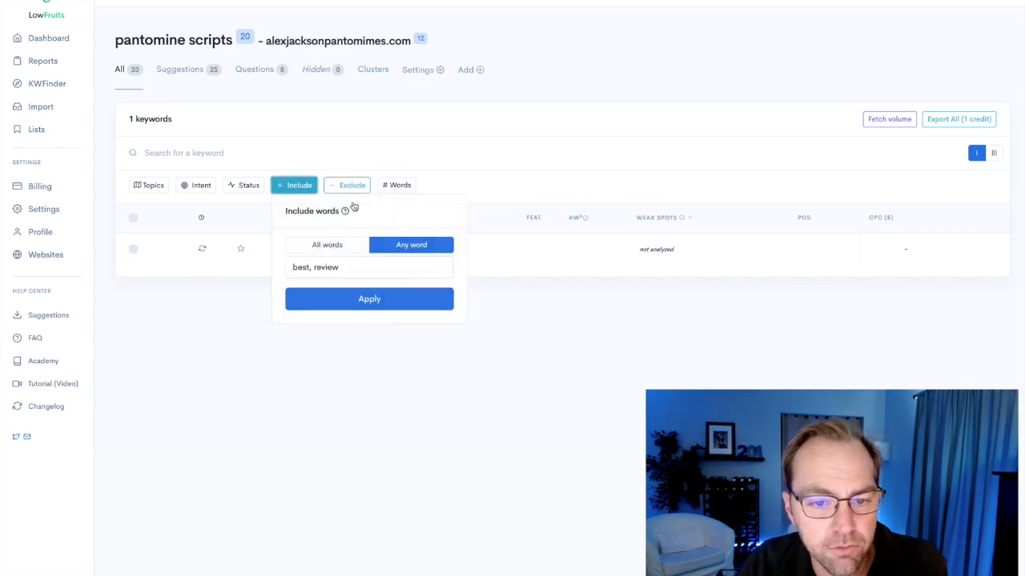
triple_click(376, 267)
key(BackSpace)
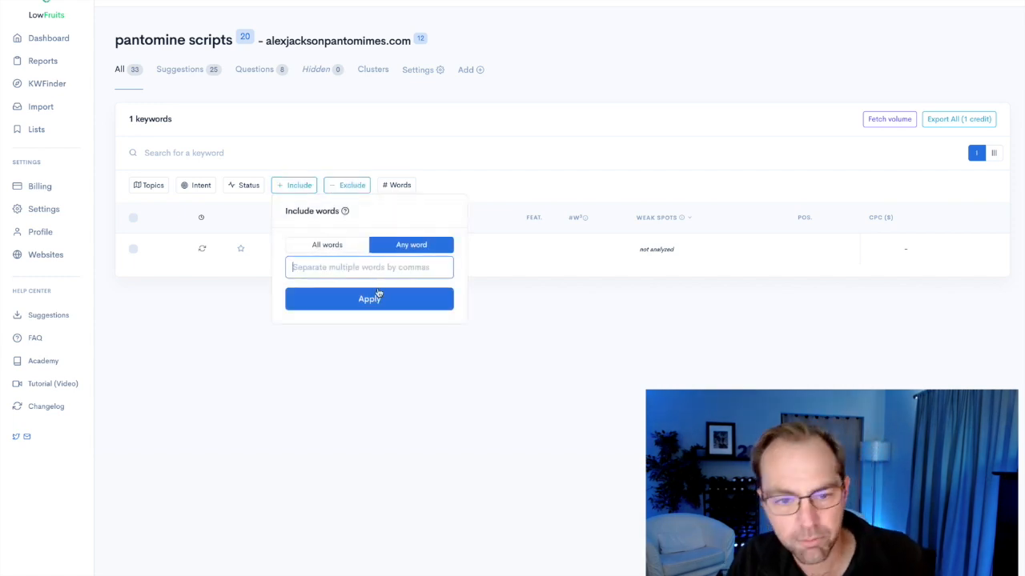
click(379, 296)
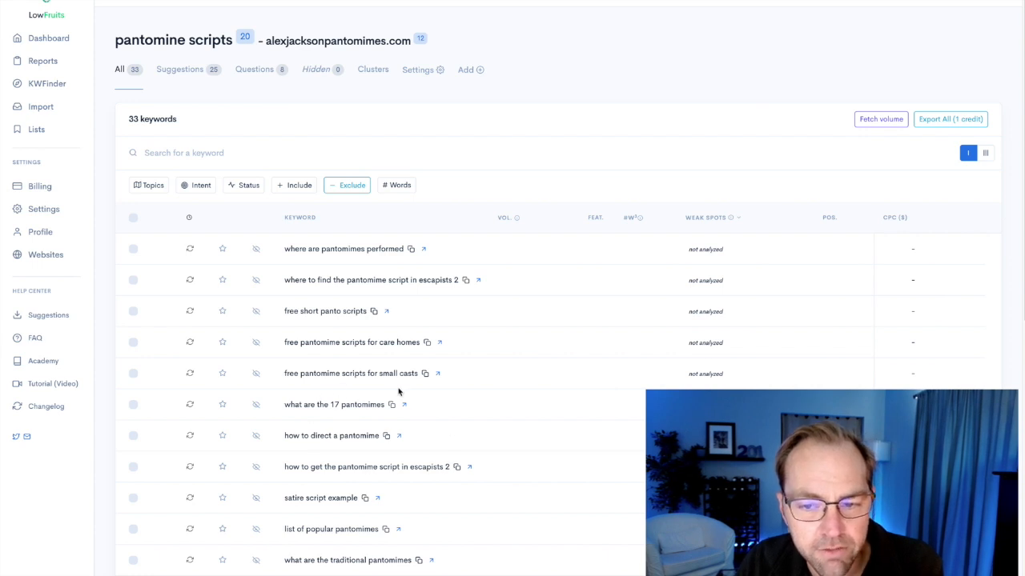
click(133, 218)
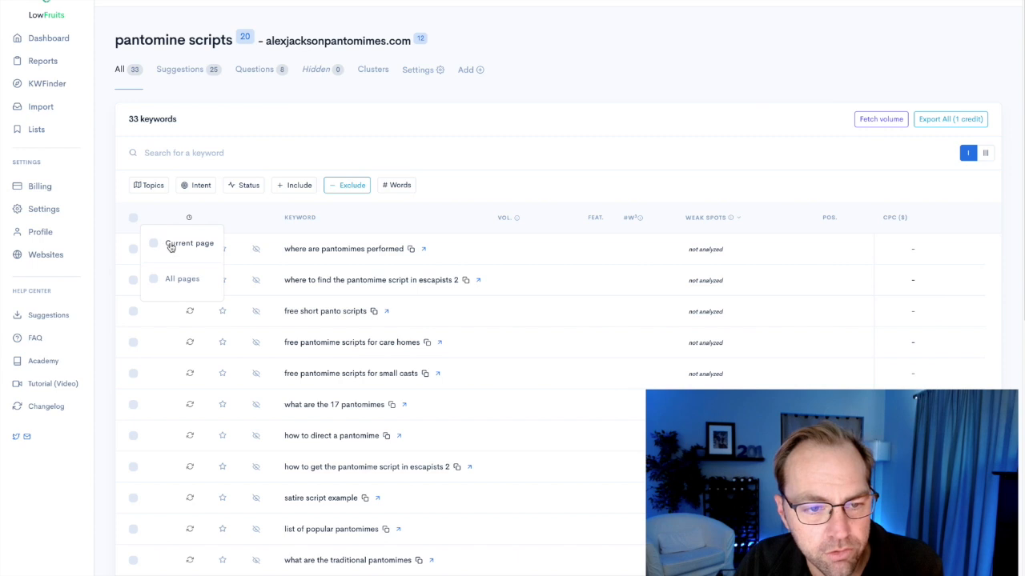
click(178, 279)
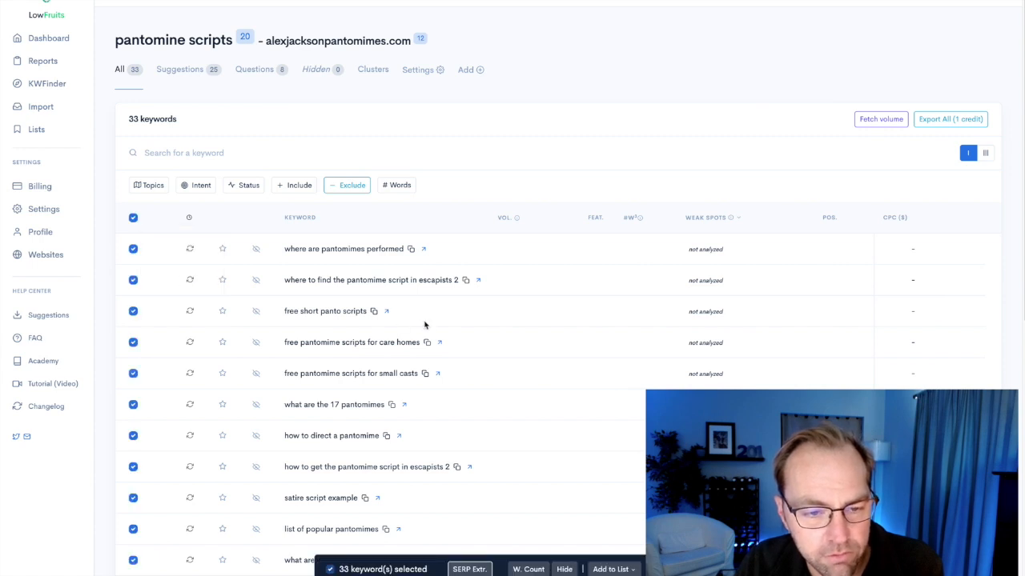
click(132, 219)
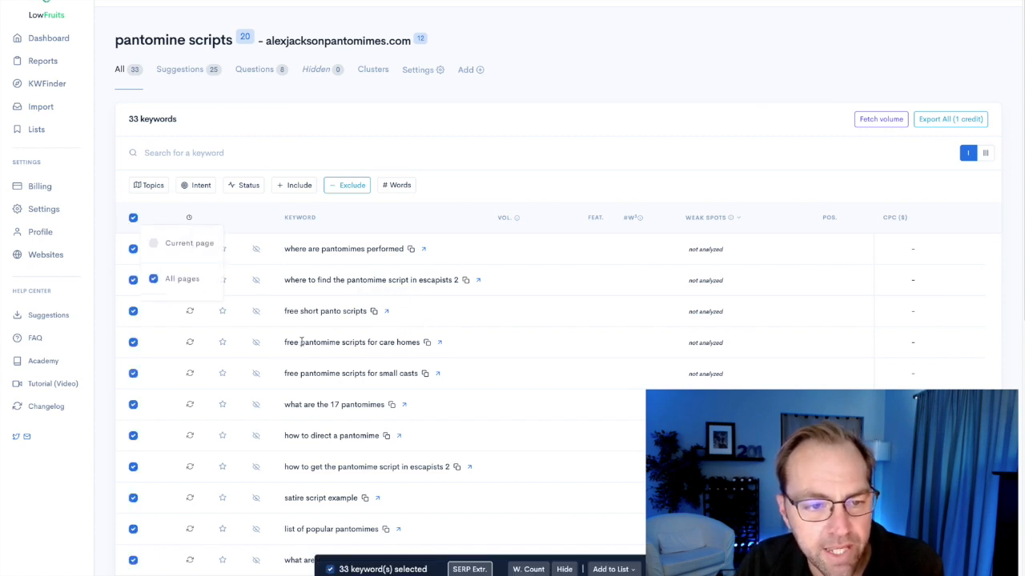
click(133, 219)
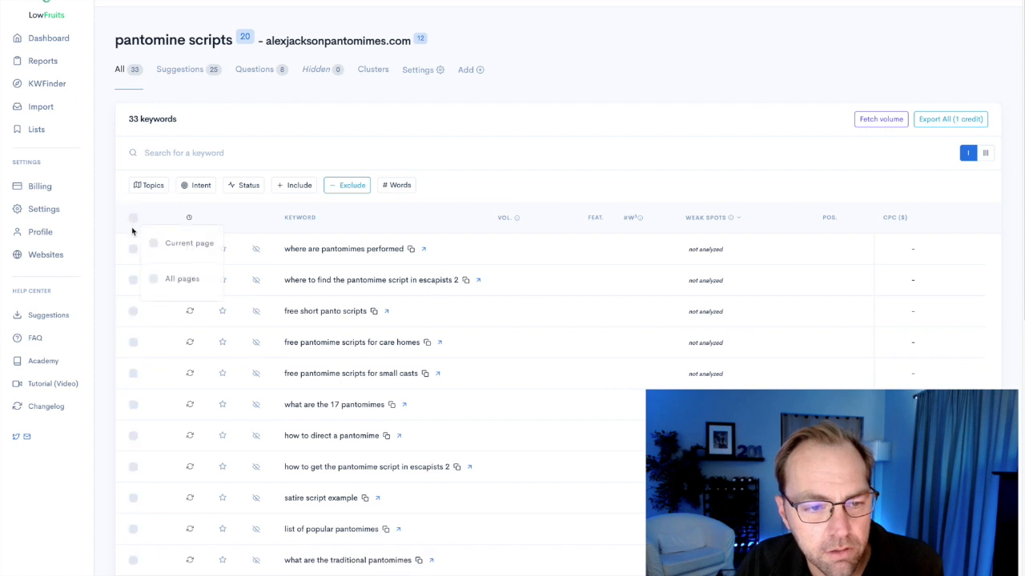
Try to extract the word count for the keyword "where to find the pantomime script in escapists 2".
click(135, 281)
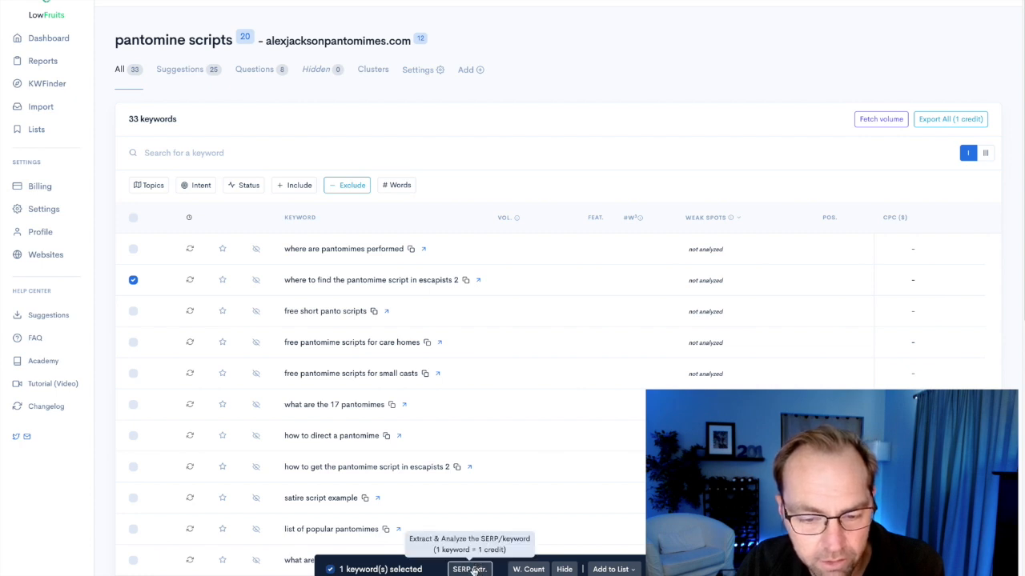
click(520, 570)
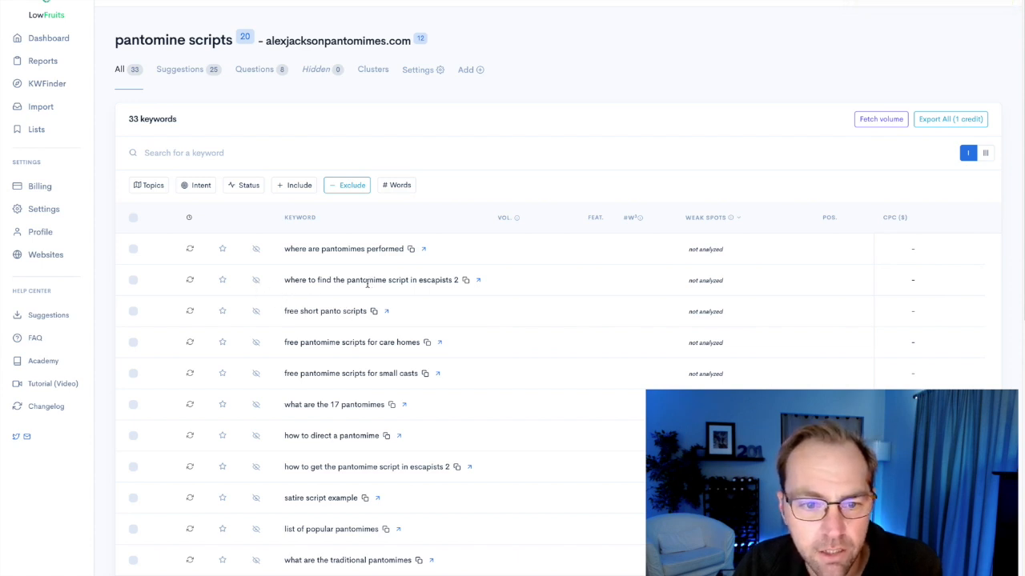
click(133, 280)
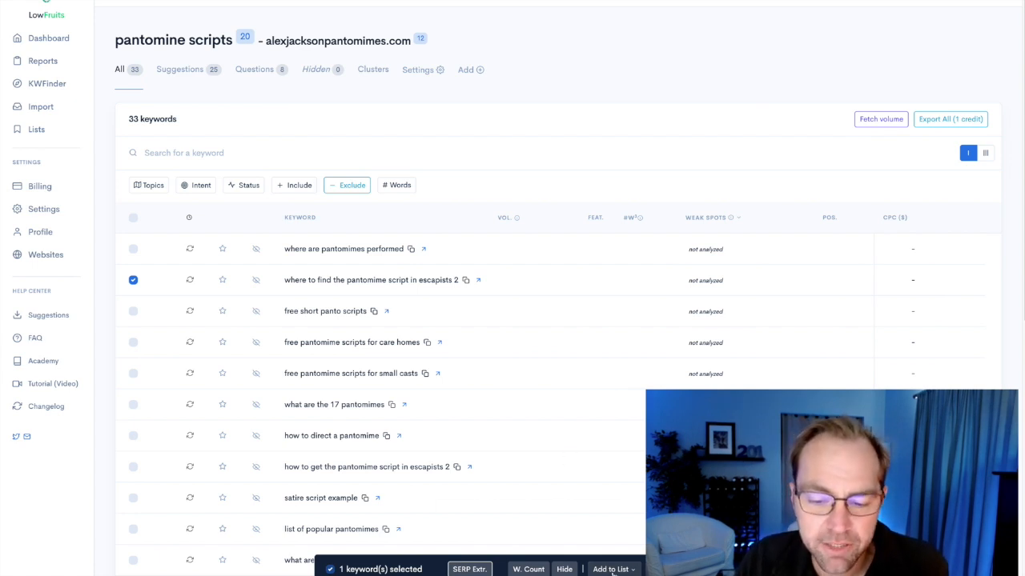
Select the keywords on all pages and run the SERP extraction and analysis on them.
click(135, 218)
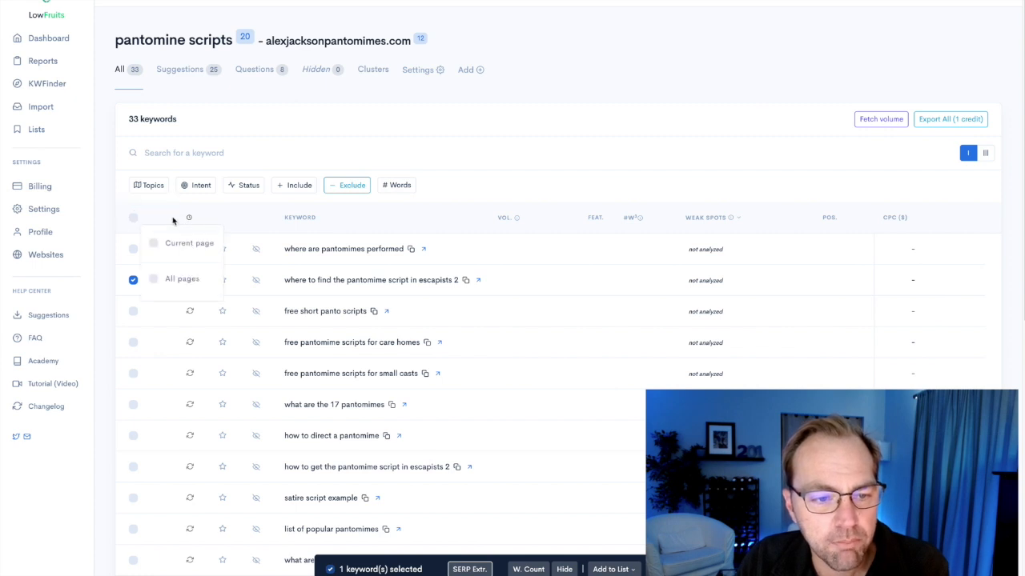
click(173, 280)
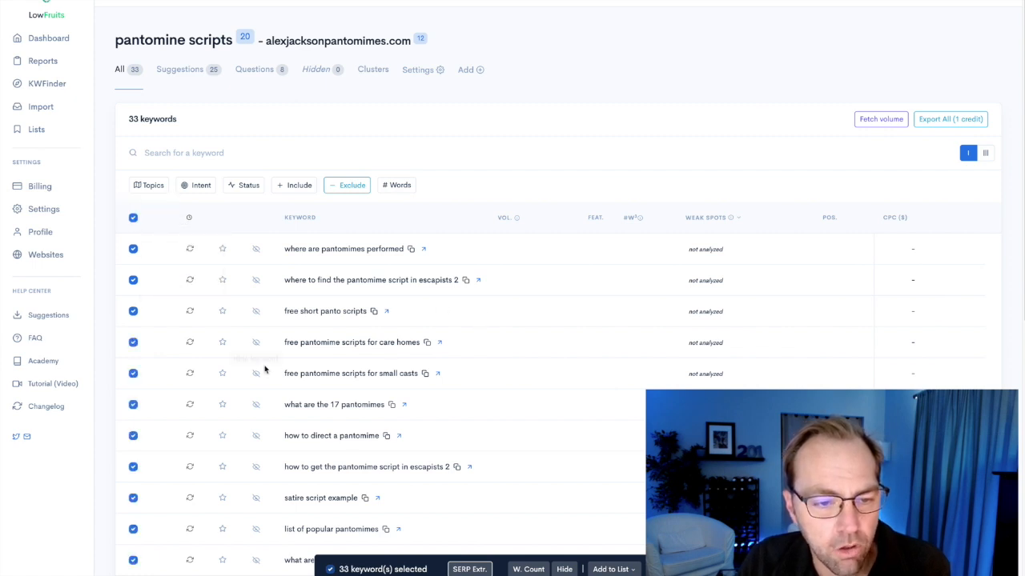
click(469, 570)
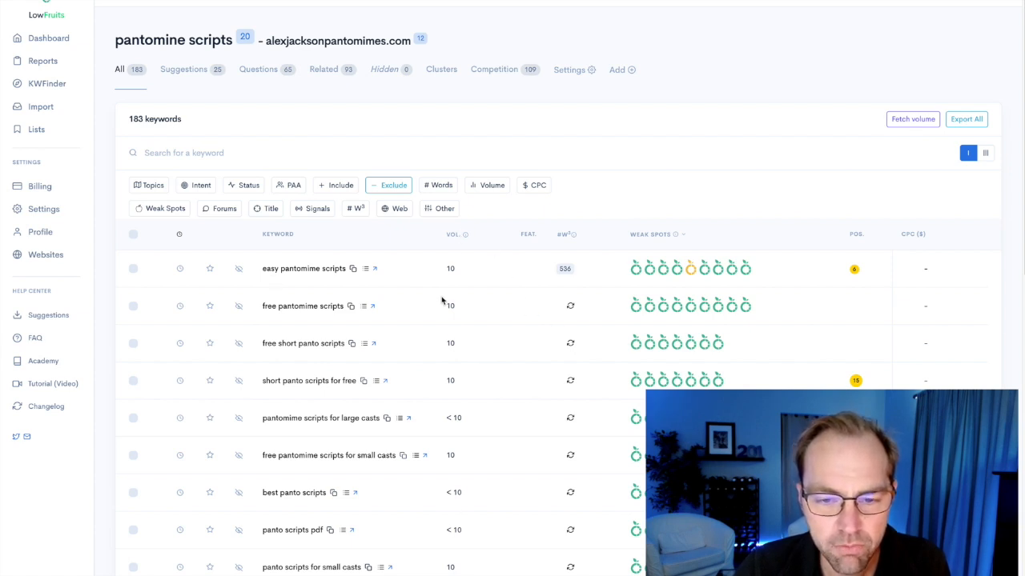
Examine the volume, word count and weak spots columns and the fruit details of the first analyzed keywords.
mouse_move(465, 237)
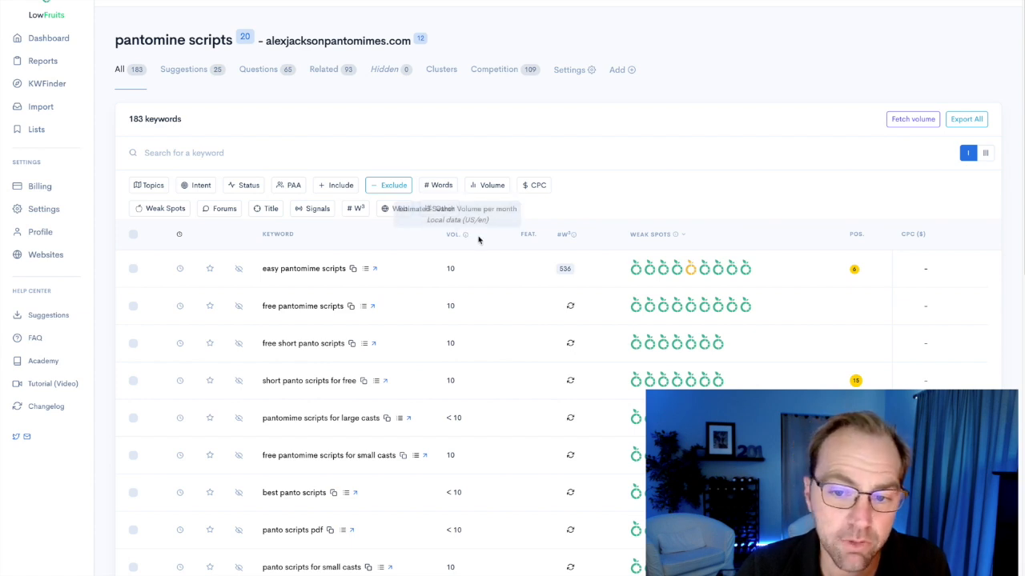
mouse_move(574, 241)
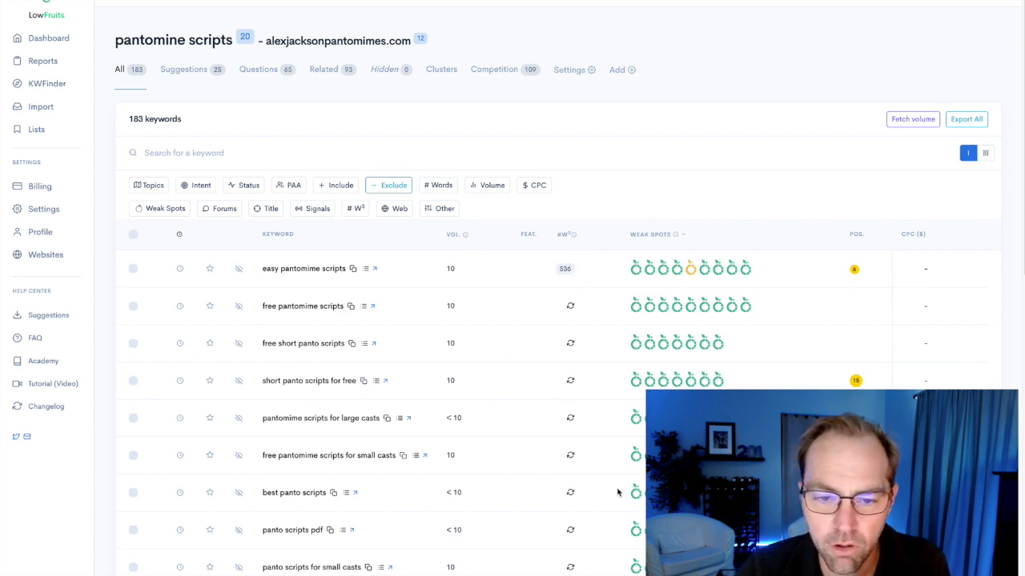
double_click(565, 269)
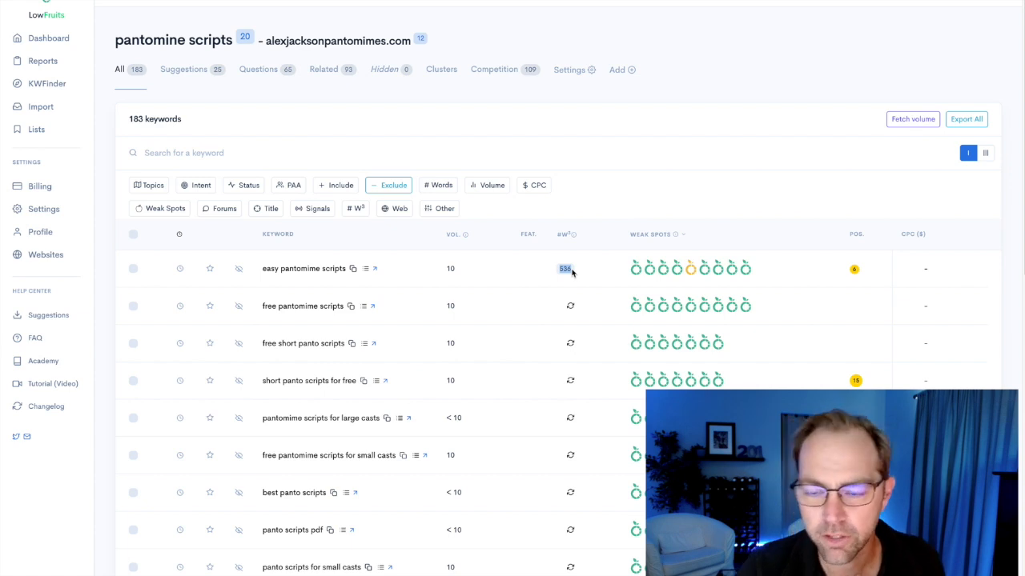
mouse_move(675, 240)
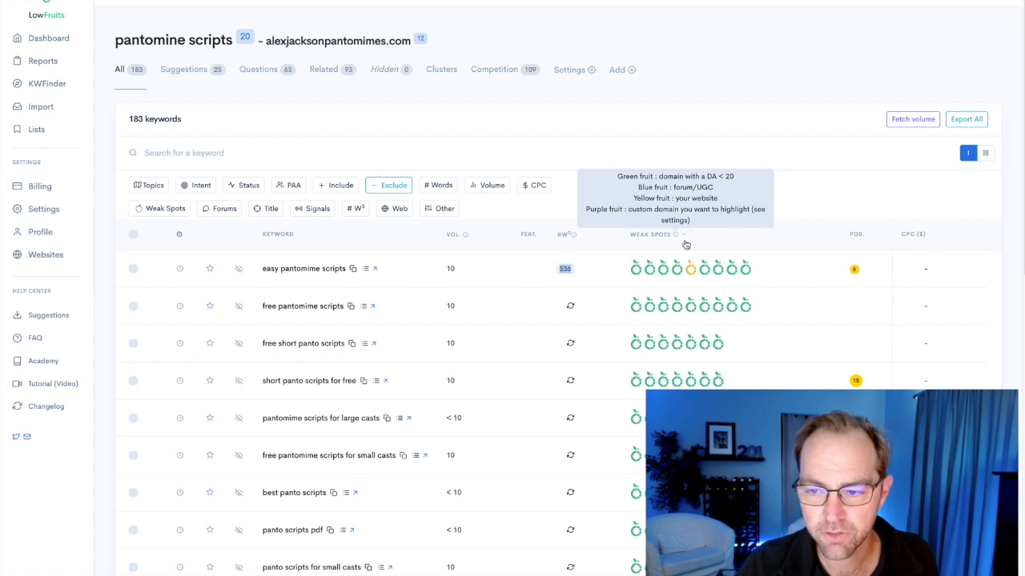
mouse_move(702, 261)
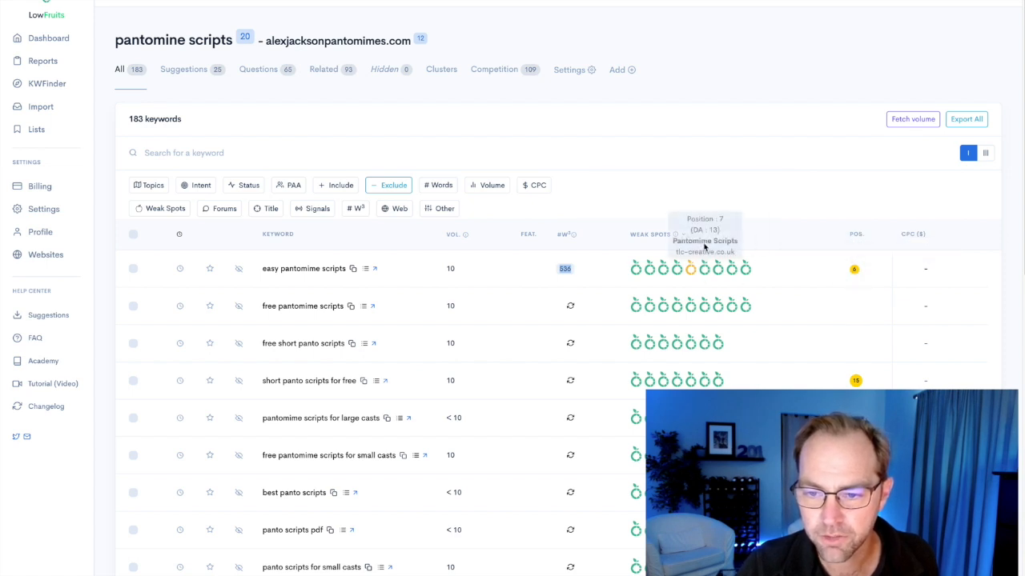
mouse_move(677, 238)
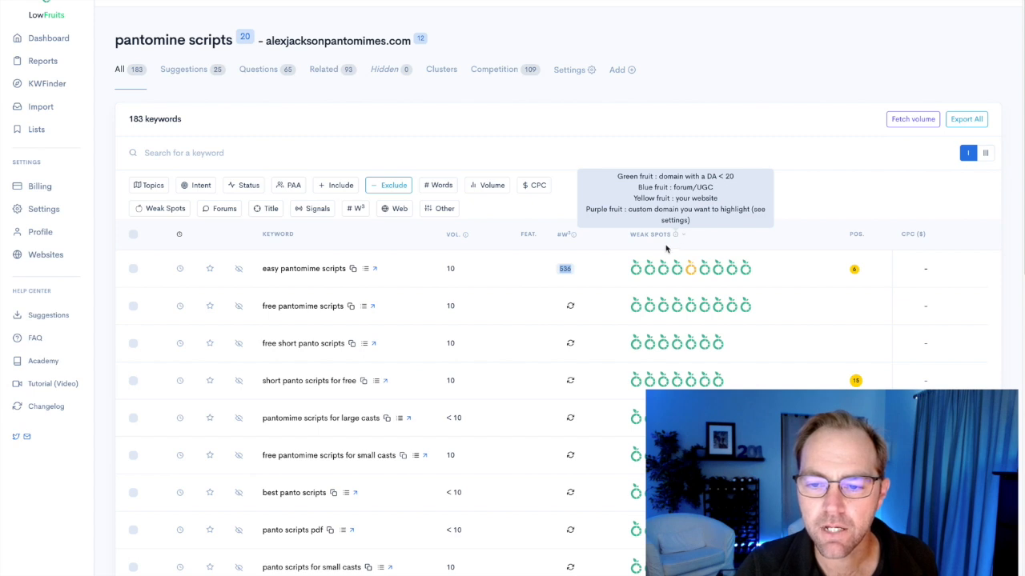
mouse_move(643, 274)
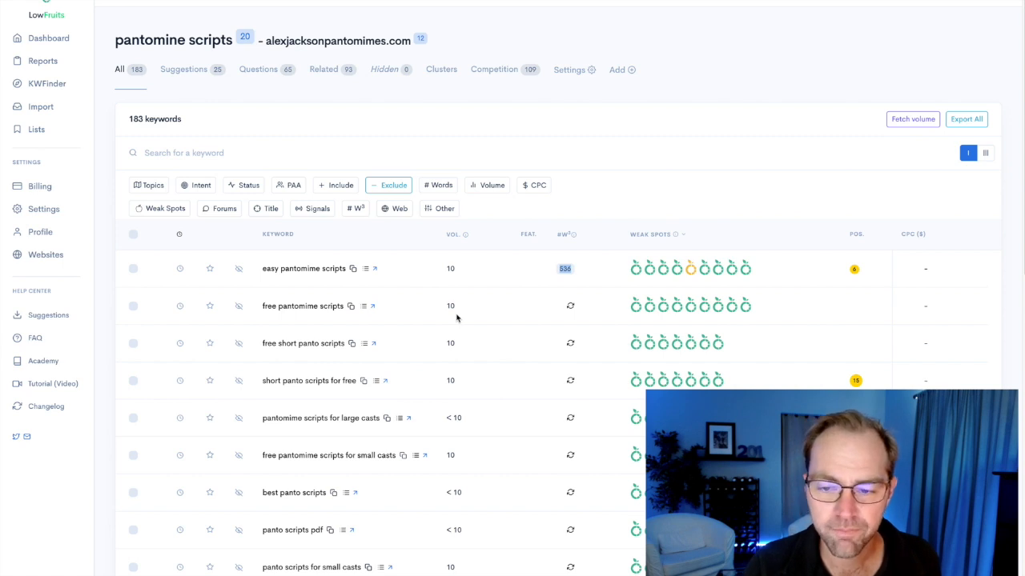
mouse_move(643, 313)
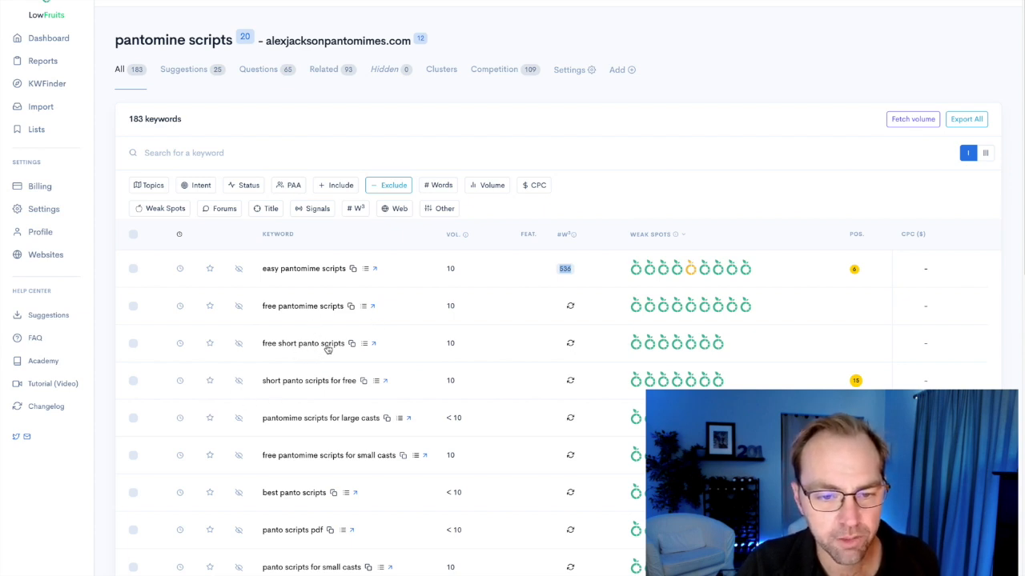
mouse_move(649, 344)
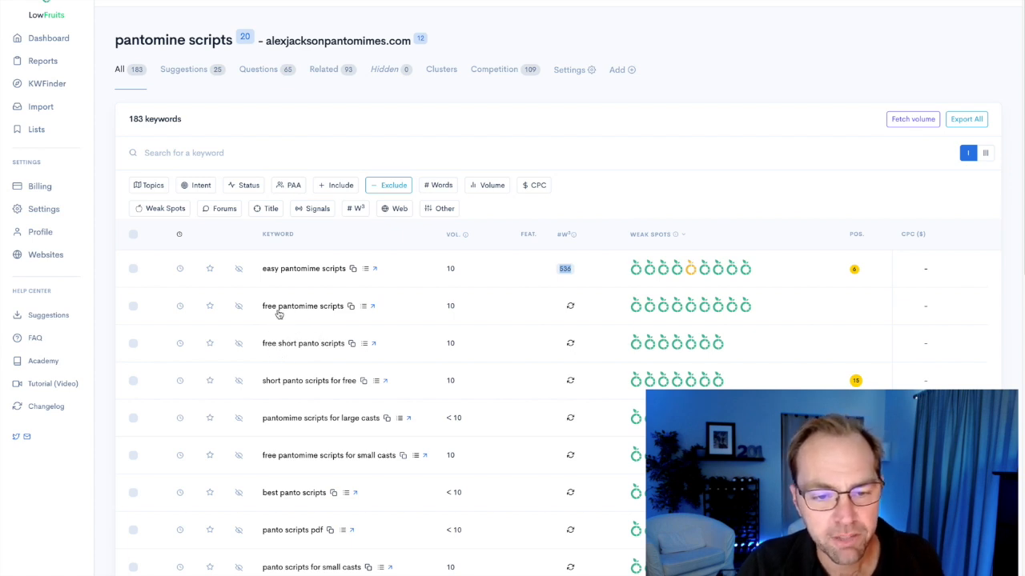
Review the extracted SERP for "free short panto scripts", including domain authority and word counts, and collapse it.
click(365, 347)
scroll(484, 390, down, 1)
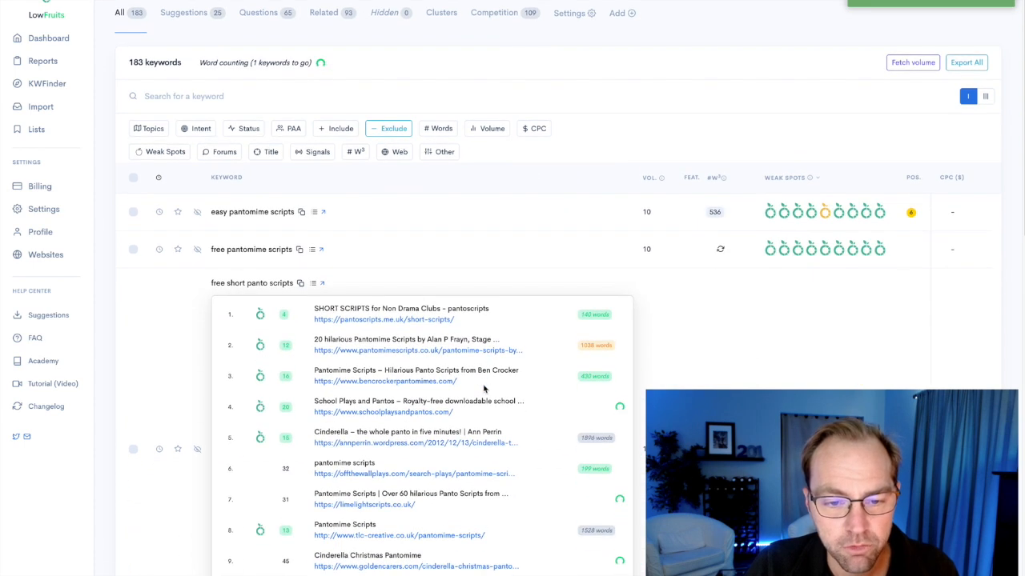
scroll(484, 390, down, 1)
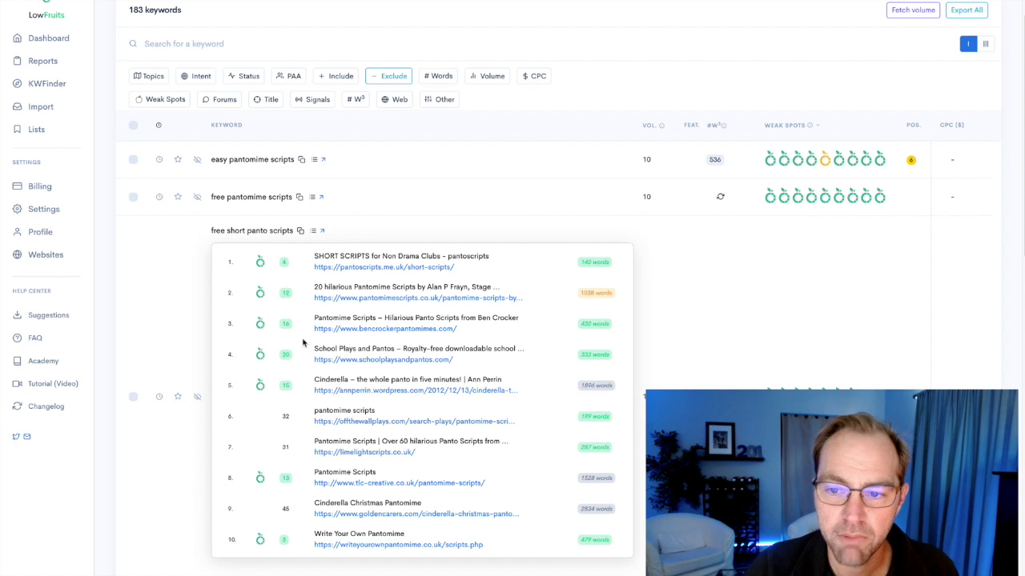
click(315, 231)
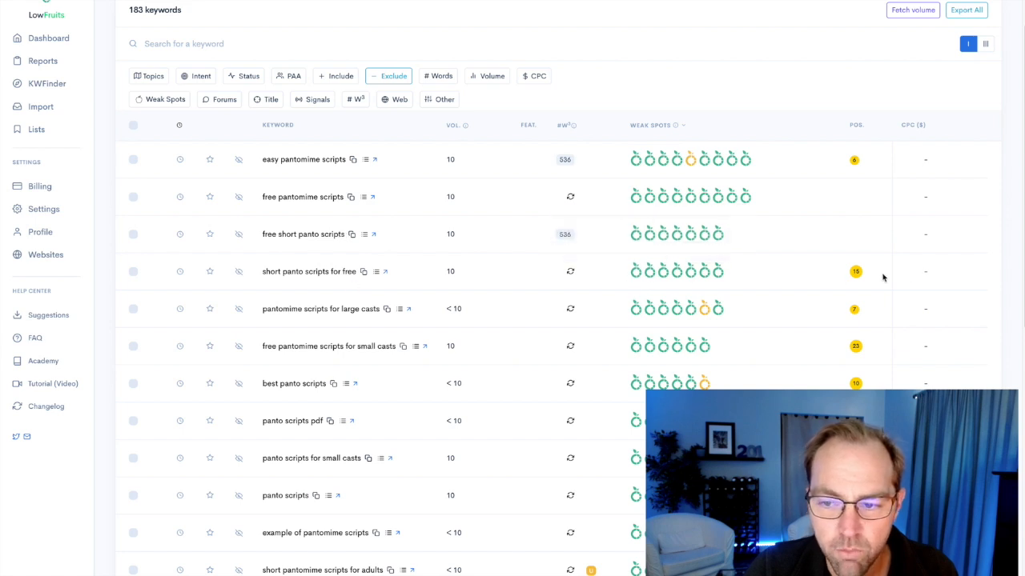
Check the site's ranking positions in the keyword list, then review and collapse the extracted SERP for "best panto scripts".
mouse_move(857, 274)
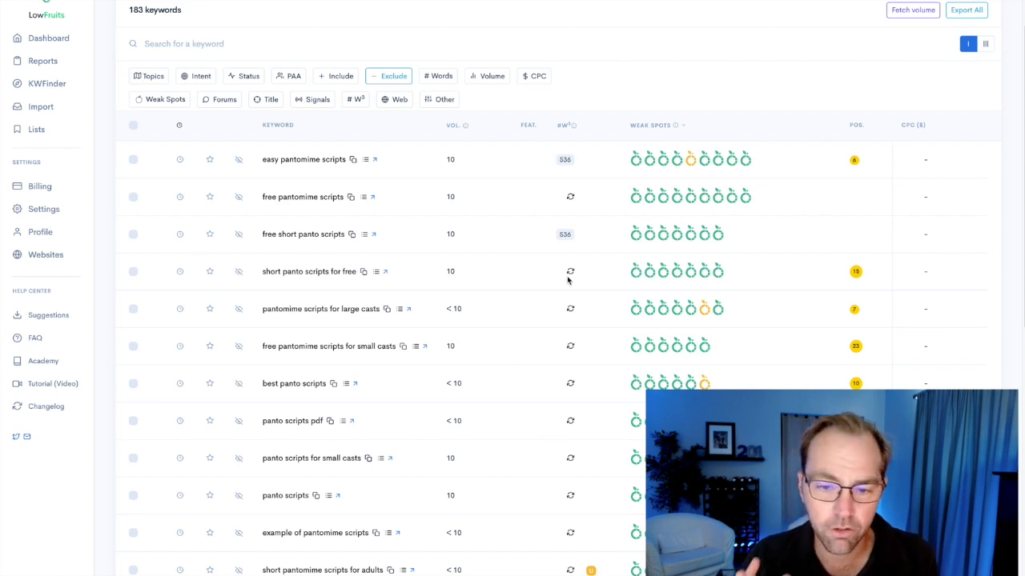
scroll(352, 321, down, 1)
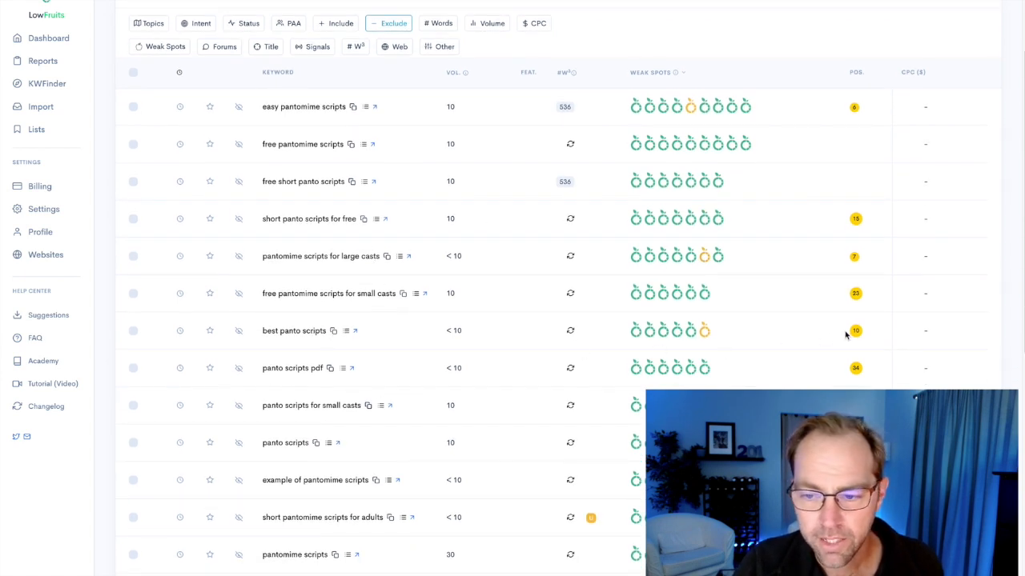
mouse_move(855, 336)
mouse_move(702, 334)
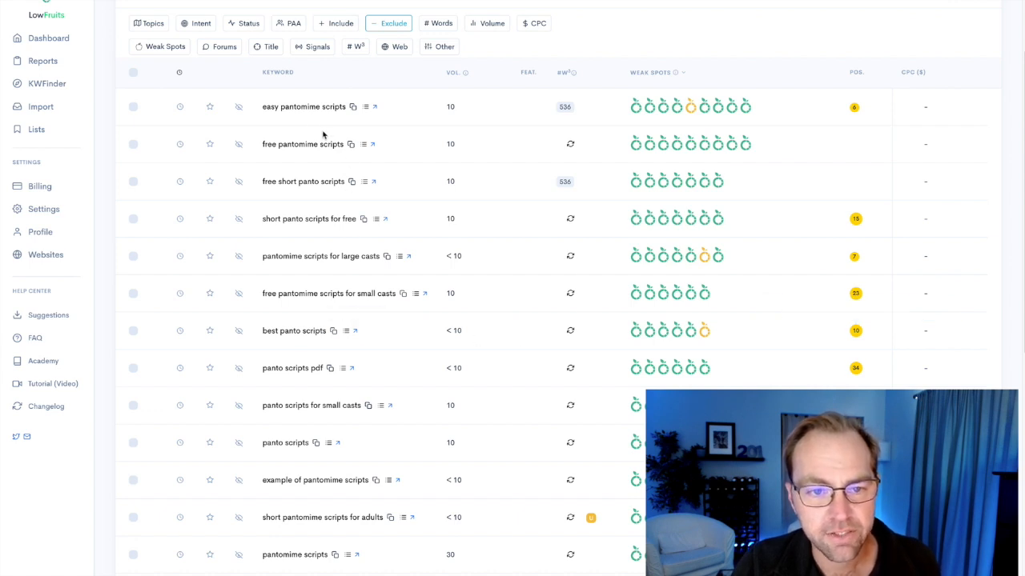
click(345, 331)
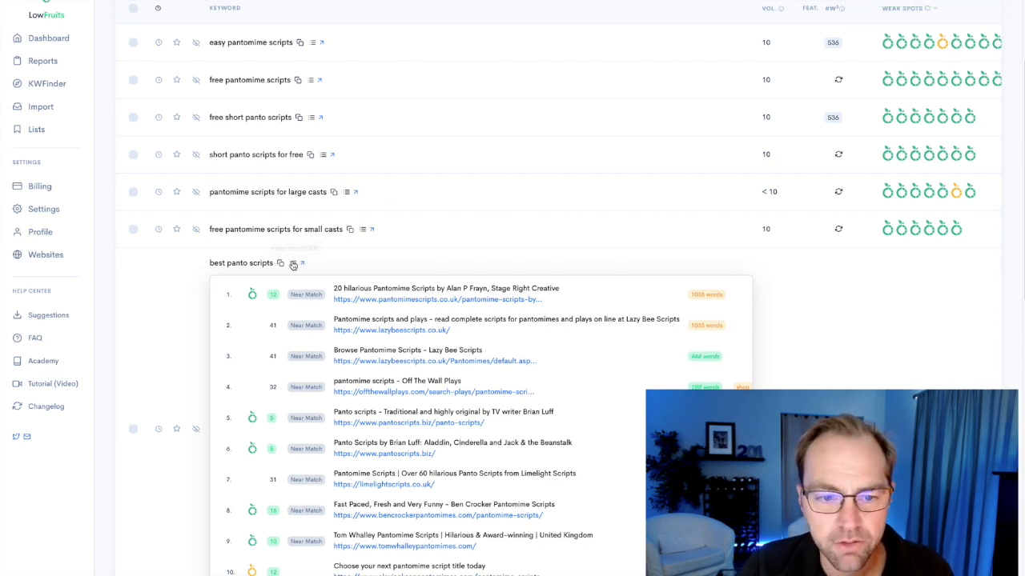
click(294, 264)
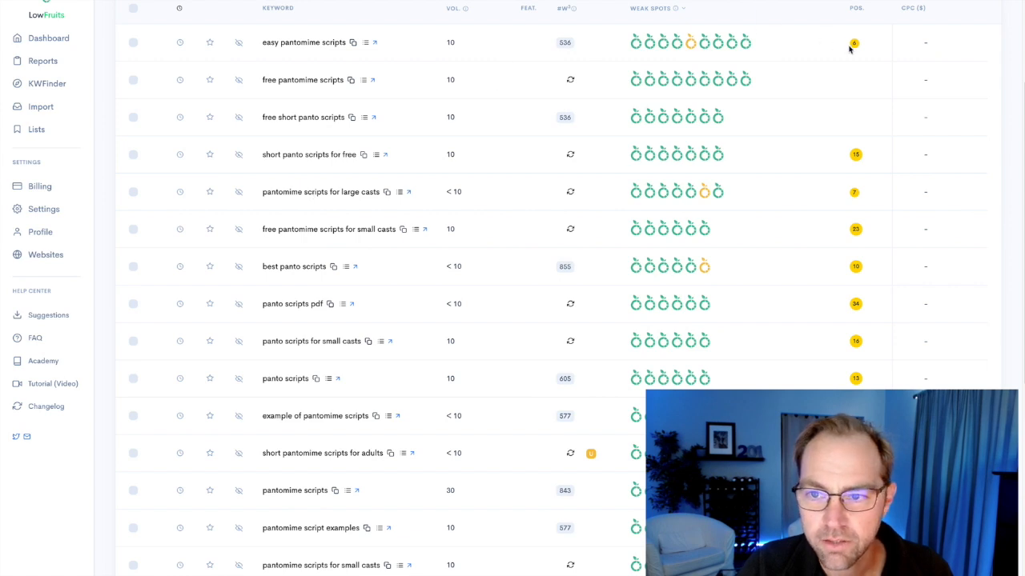
Open the alexjacksonpantomimes.com page from the Google results for "easy pantomime scripts" and view its organic keywords report in Ahrefs.
mouse_move(856, 49)
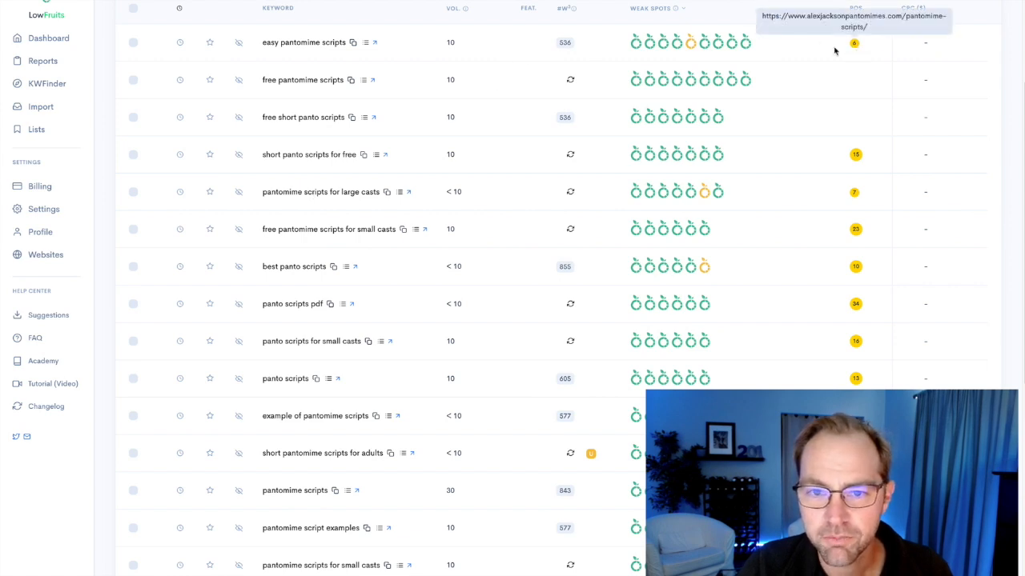
click(374, 42)
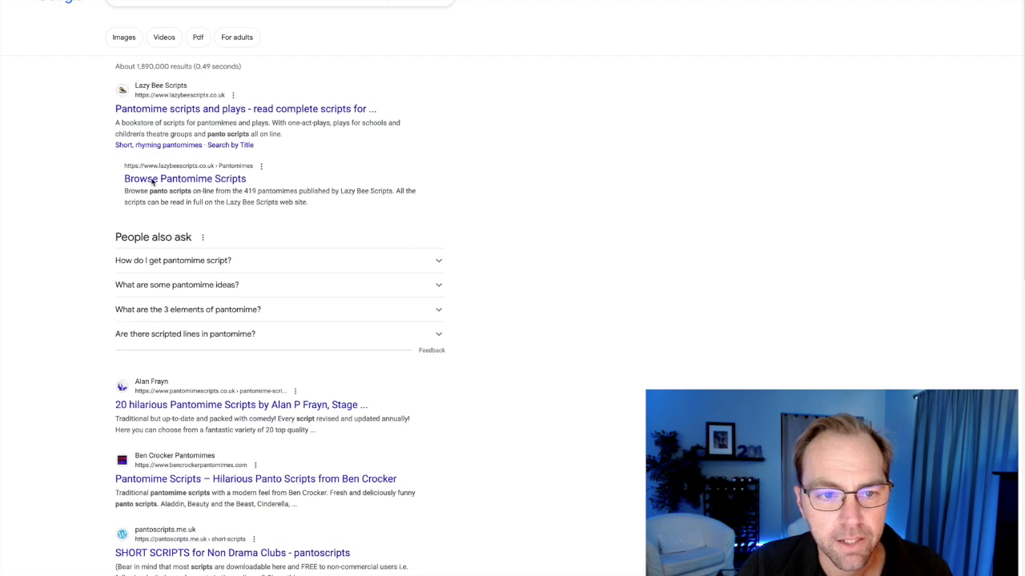
scroll(238, 323, down, 5)
scroll(238, 329, down, 3)
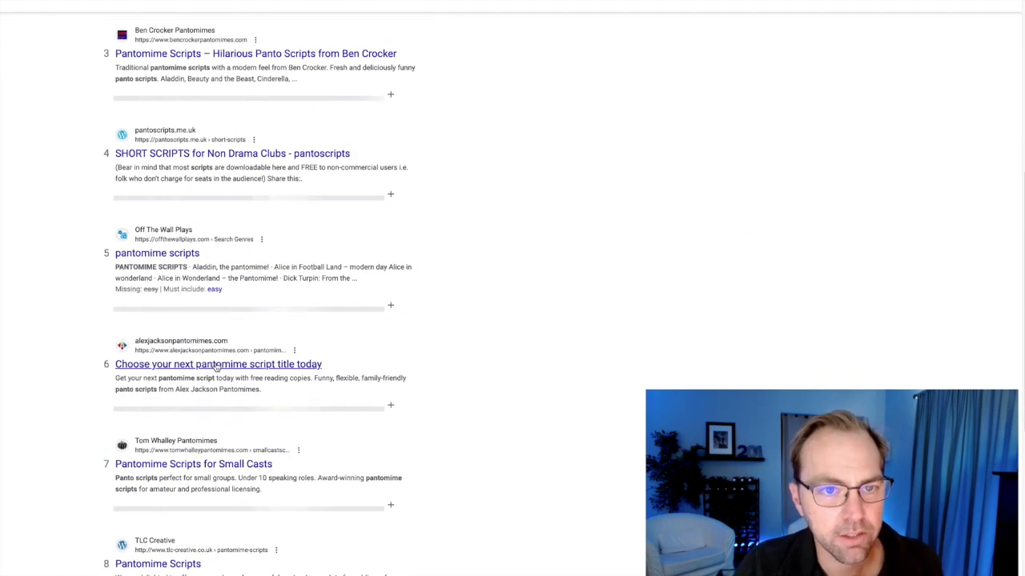
click(232, 364)
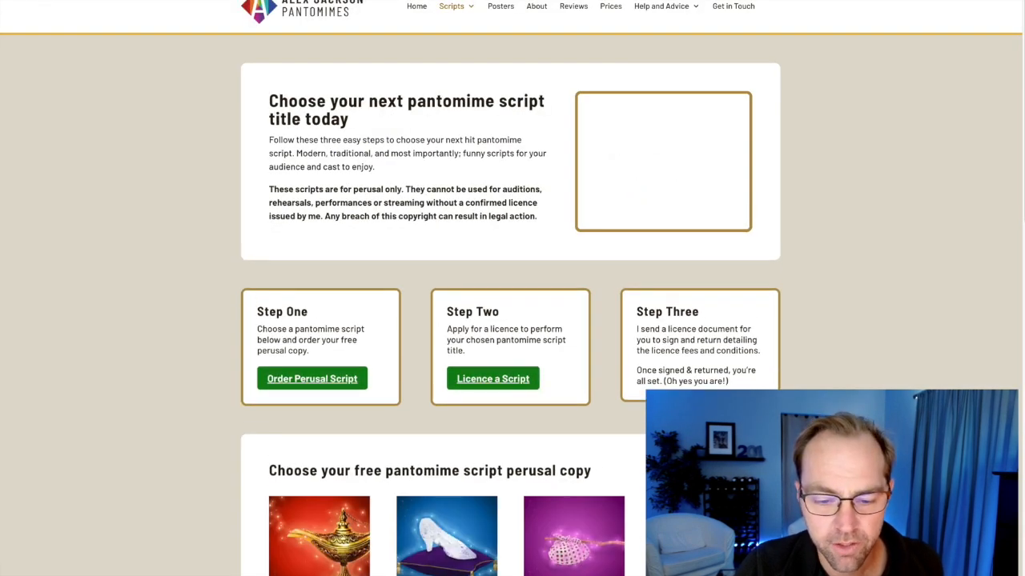
key(ctrl+Tab)
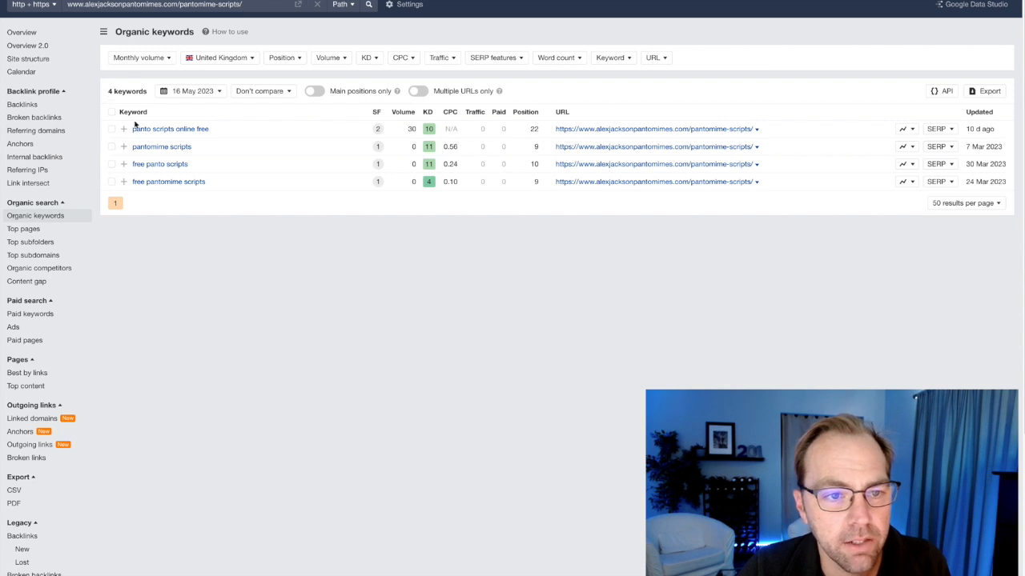
Check the country breakdown of the alexjacksonpantomimes.com page's organic keywords and leave the country set to United Kingdom.
click(248, 61)
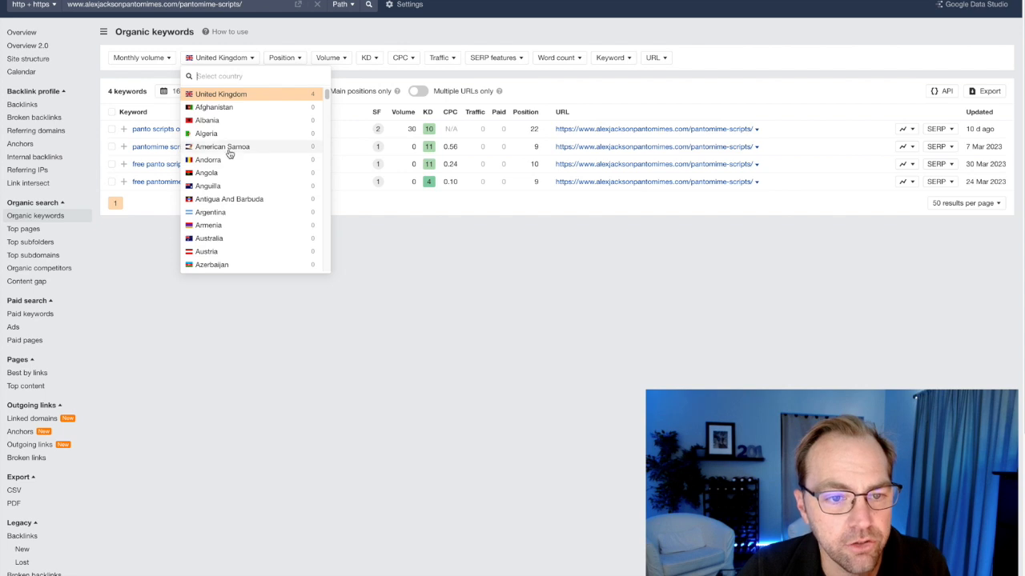
click(269, 47)
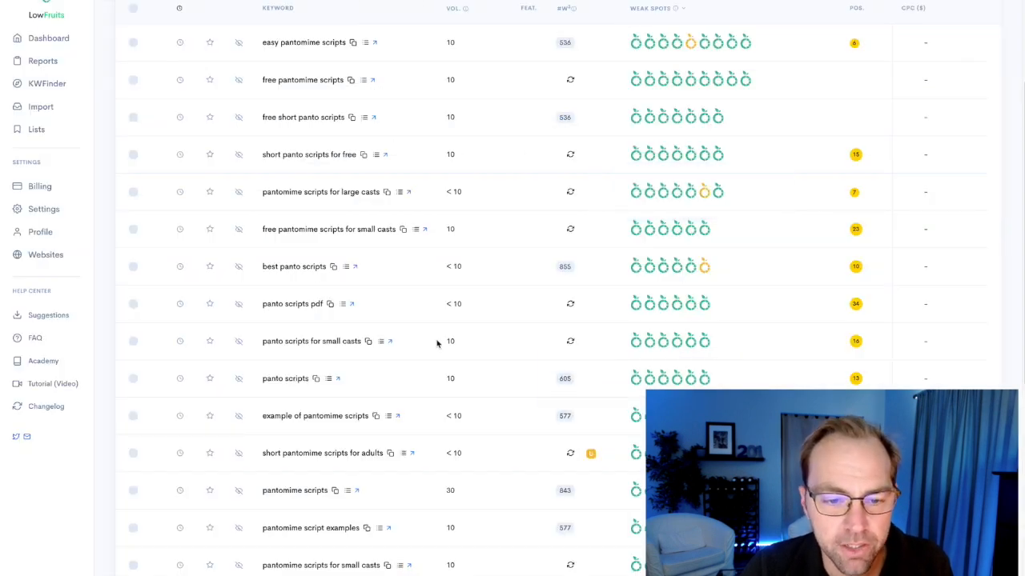
Return to the LowFruits keyword report and browse a page of unanalyzed keywords extracted from related searches and People Also Ask.
scroll(435, 342, up, 3)
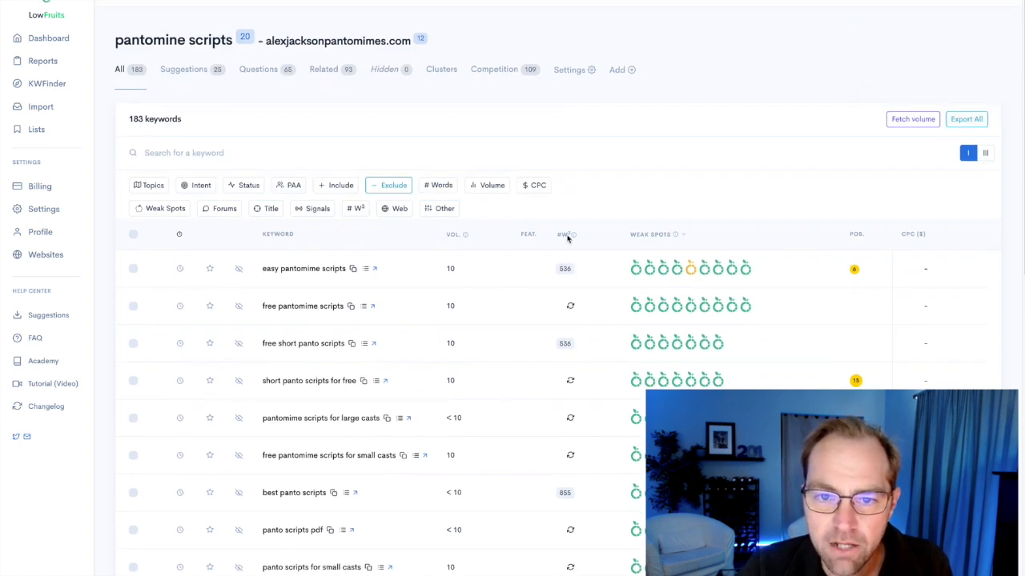
scroll(453, 309, down, 10)
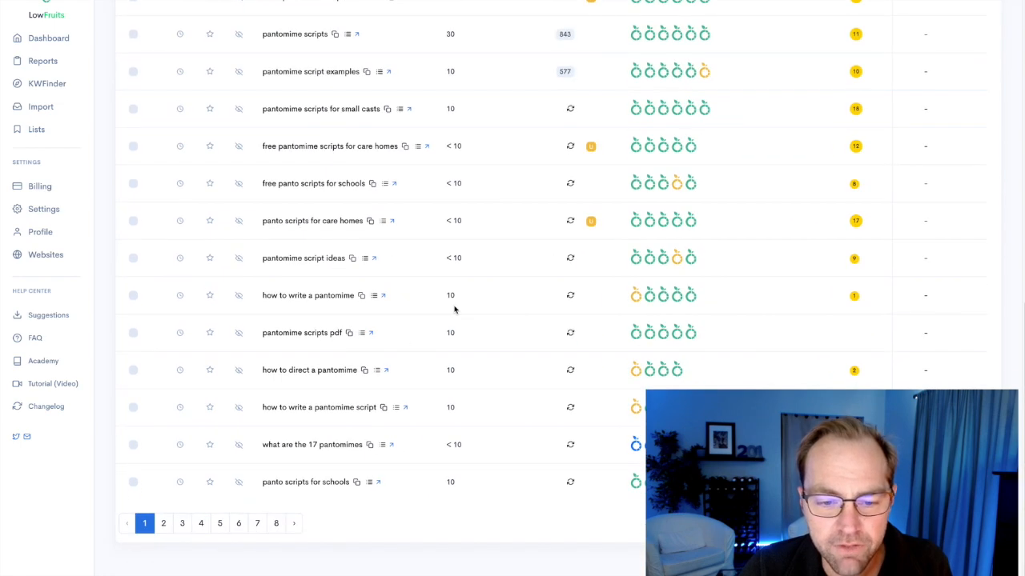
click(206, 526)
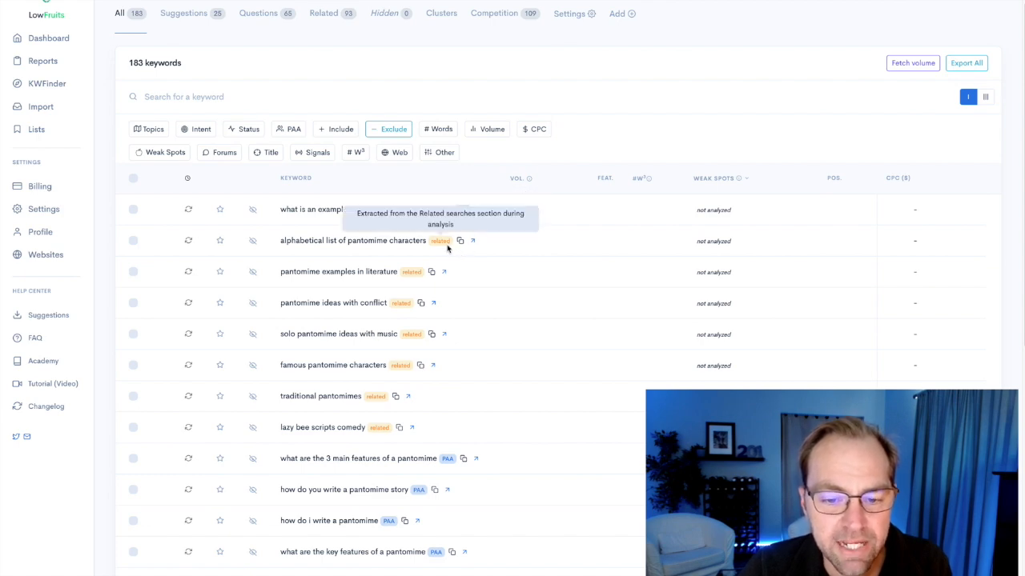
scroll(505, 436, down, 4)
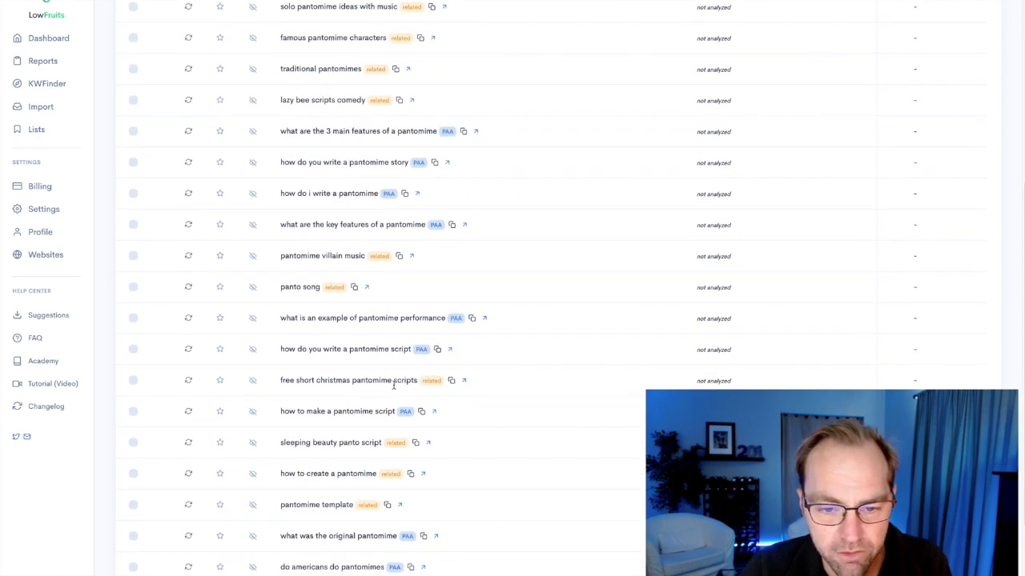
scroll(475, 405, down, 2)
scroll(476, 407, up, 6)
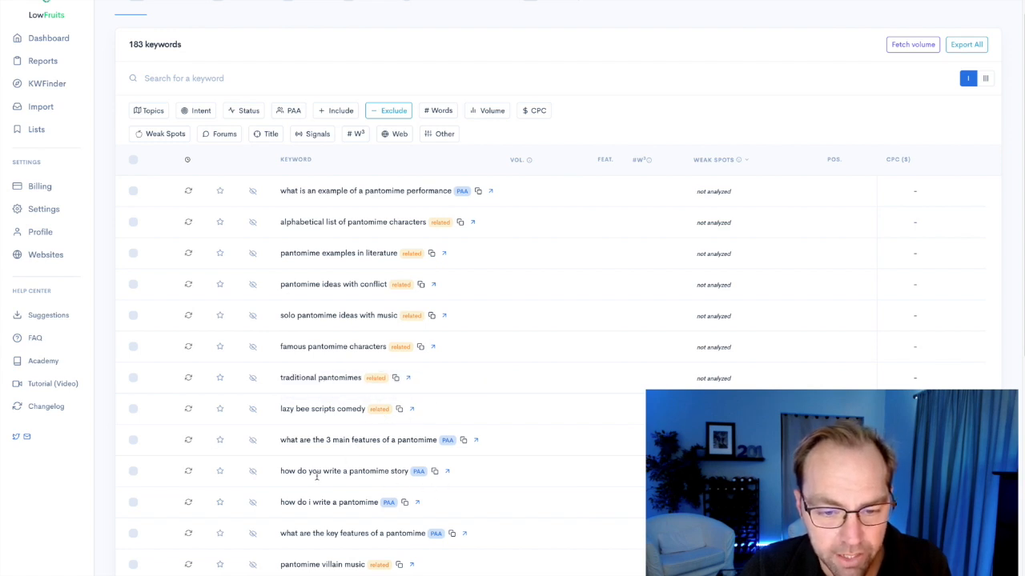
Highlight the keyword "how do you write a pantomime story" and review the surrounding unanalyzed related and PAA keywords.
drag(281, 472, 406, 471)
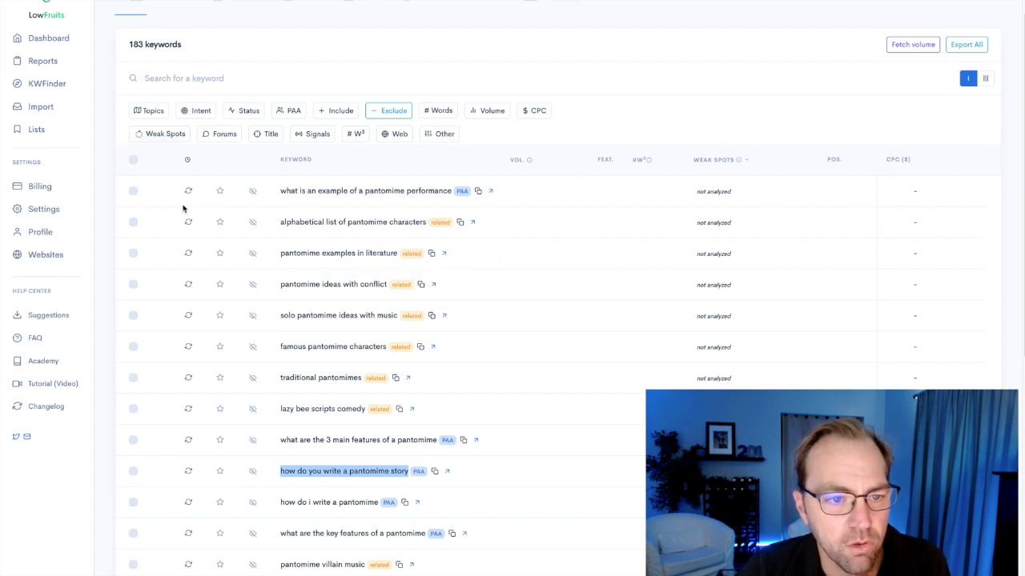
scroll(405, 500, down, 5)
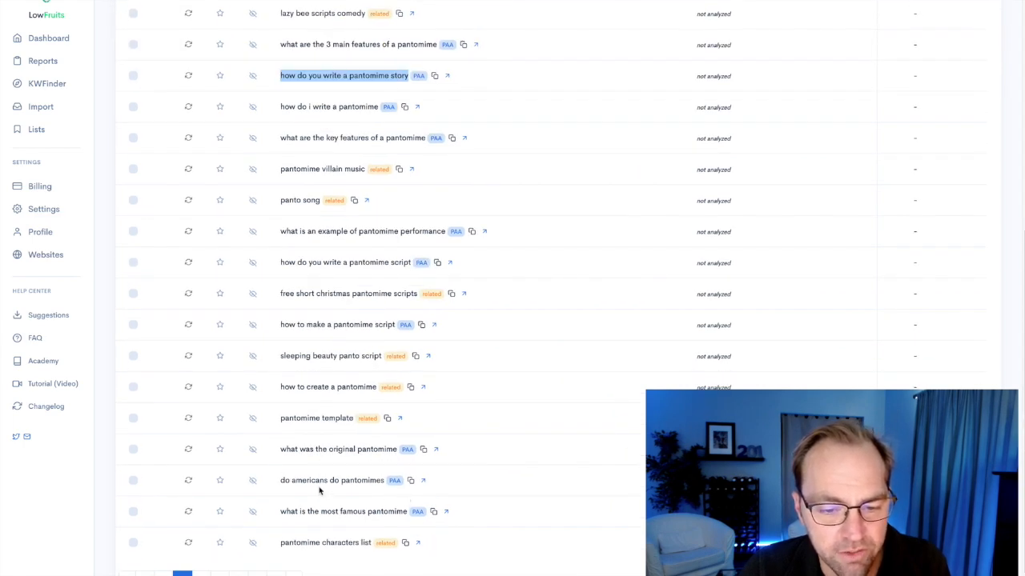
scroll(317, 492, up, 5)
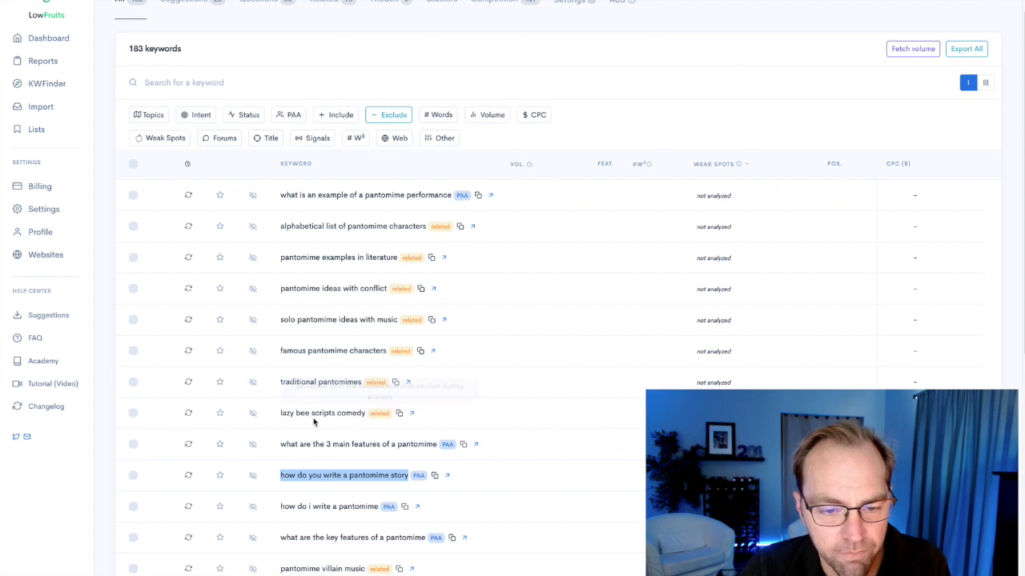
mouse_move(379, 389)
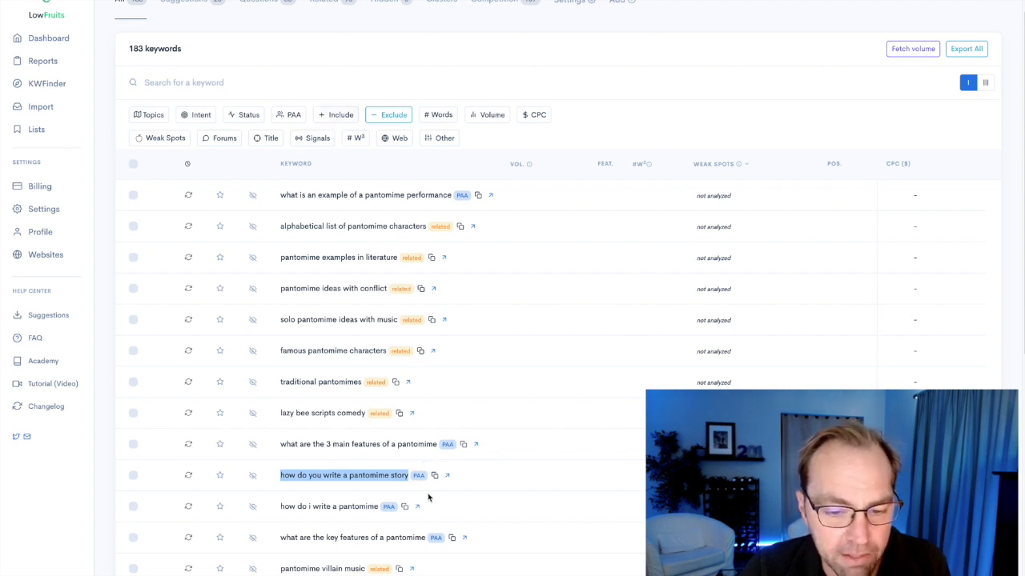
scroll(428, 488, down, 3)
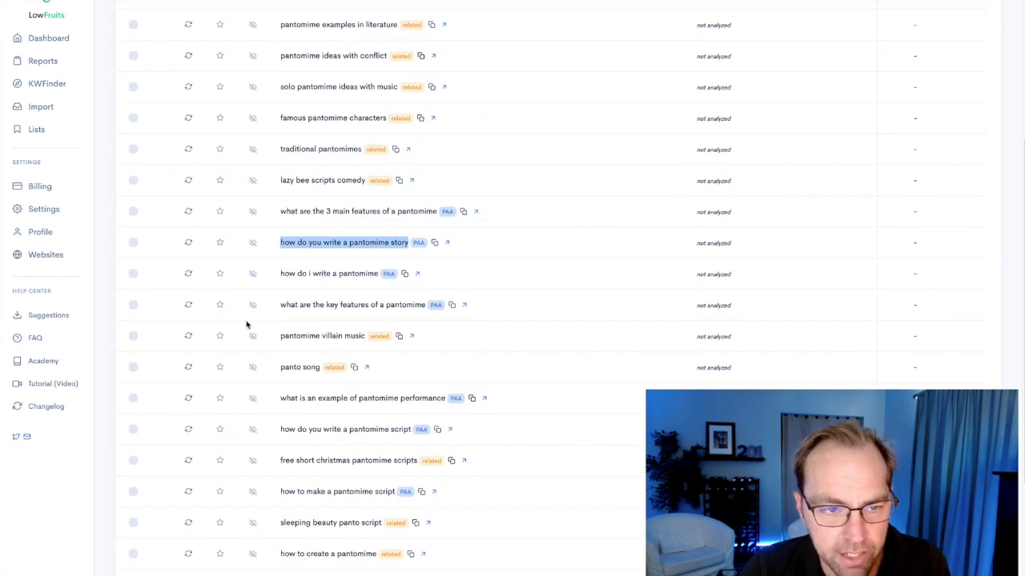
Select all 183 keywords across the report and run the SERP extraction on them.
scroll(130, 350, up, 5)
click(133, 234)
click(182, 296)
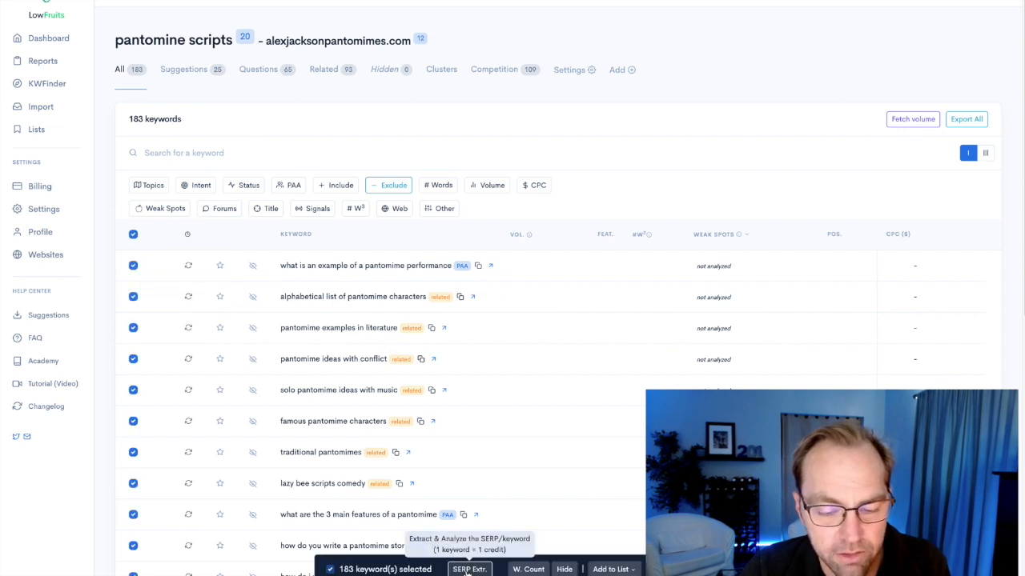
click(468, 572)
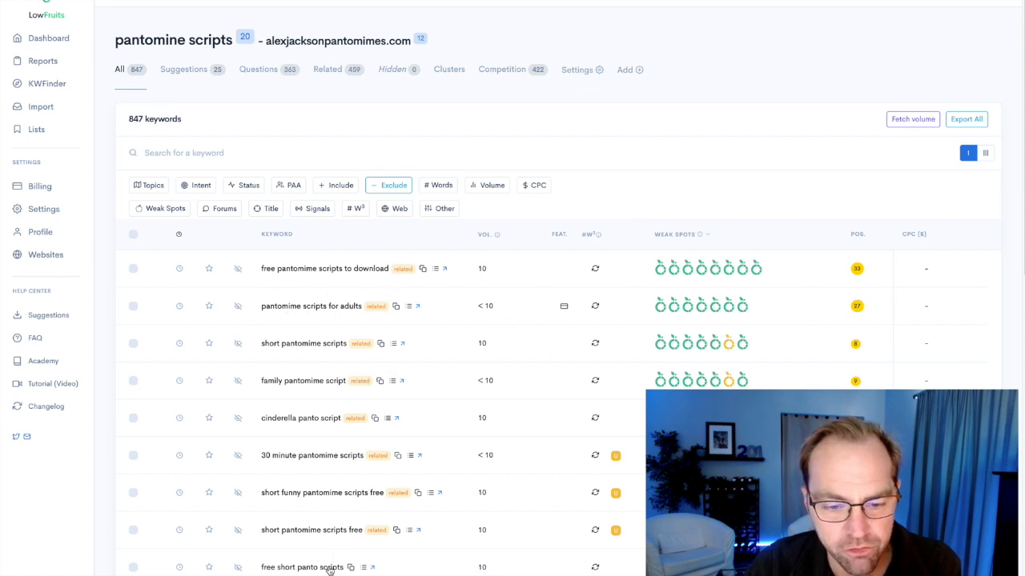
Examine the weak spots and the site's ranking positions for the top keywords in the expanded list.
scroll(428, 552, down, 3)
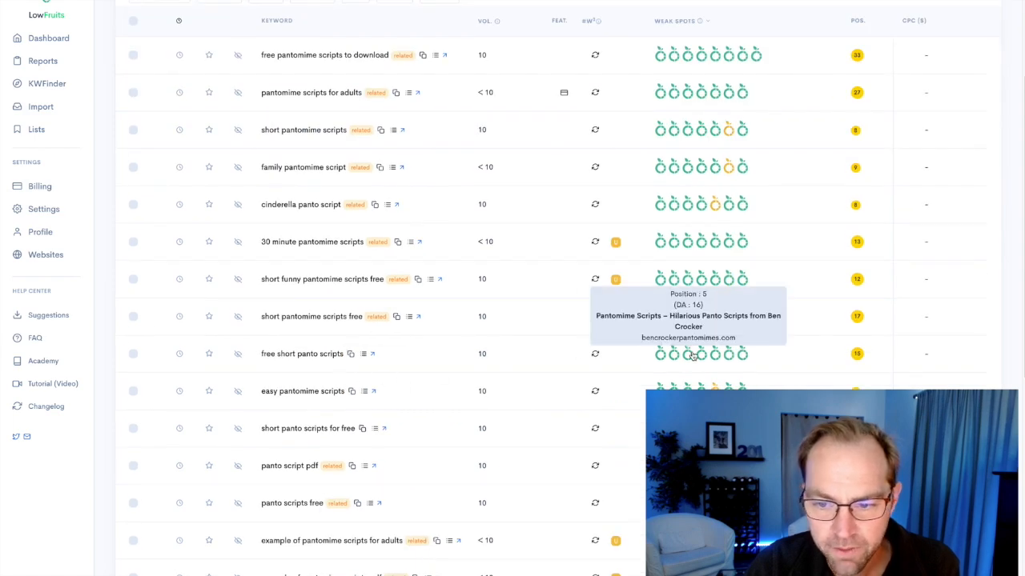
scroll(700, 352, up, 3)
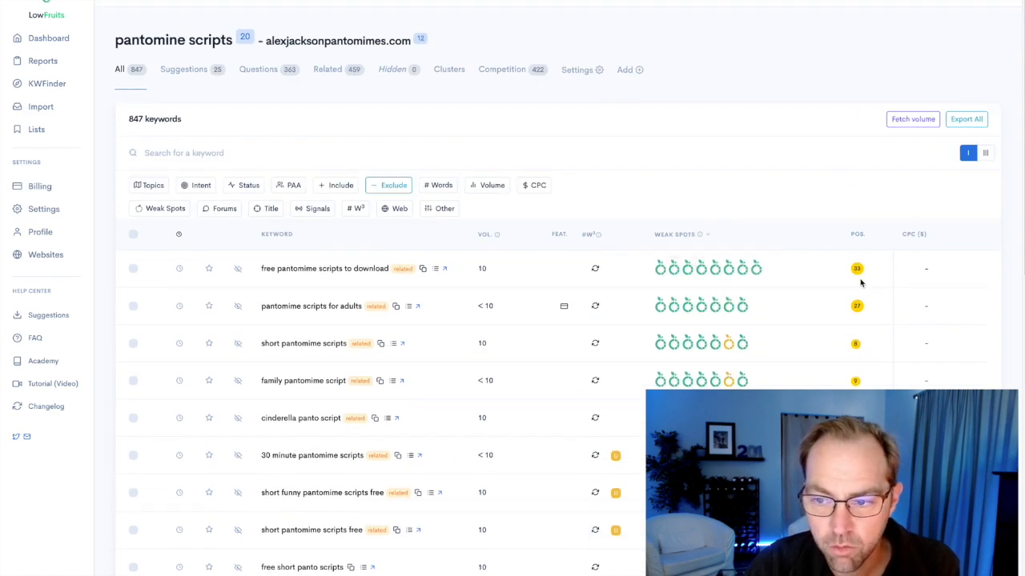
mouse_move(859, 274)
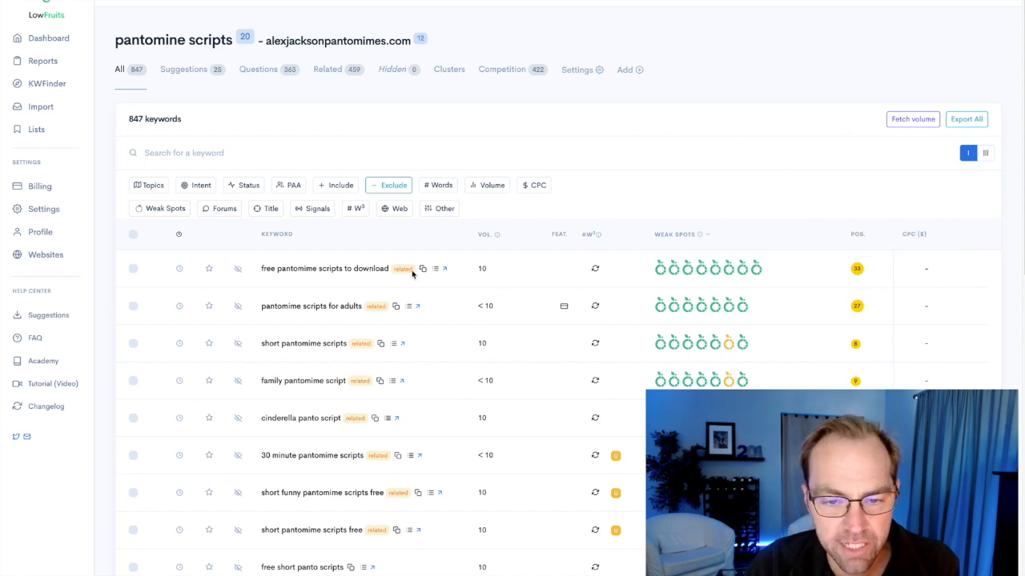
scroll(425, 381, down, 3)
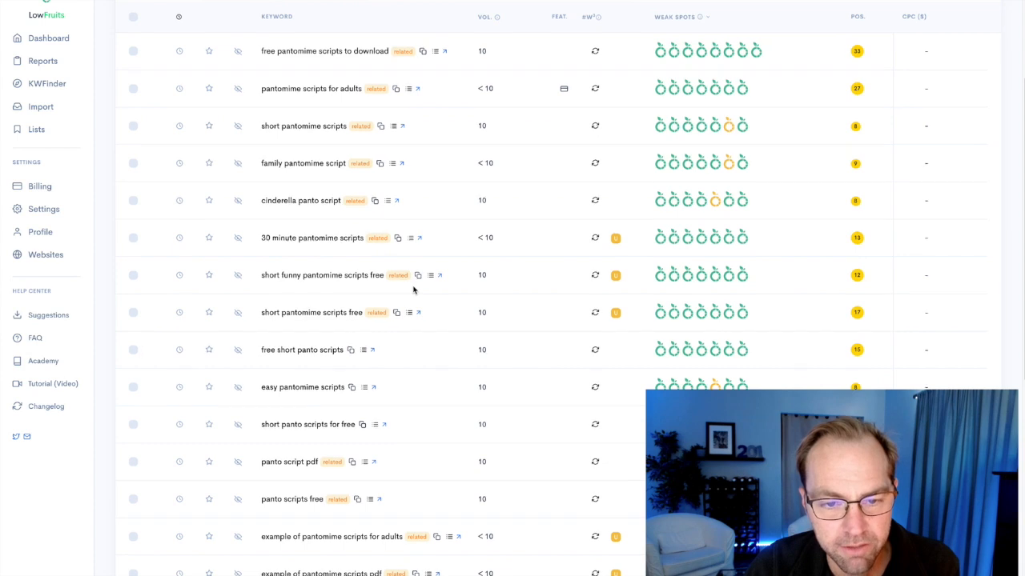
scroll(415, 290, up, 3)
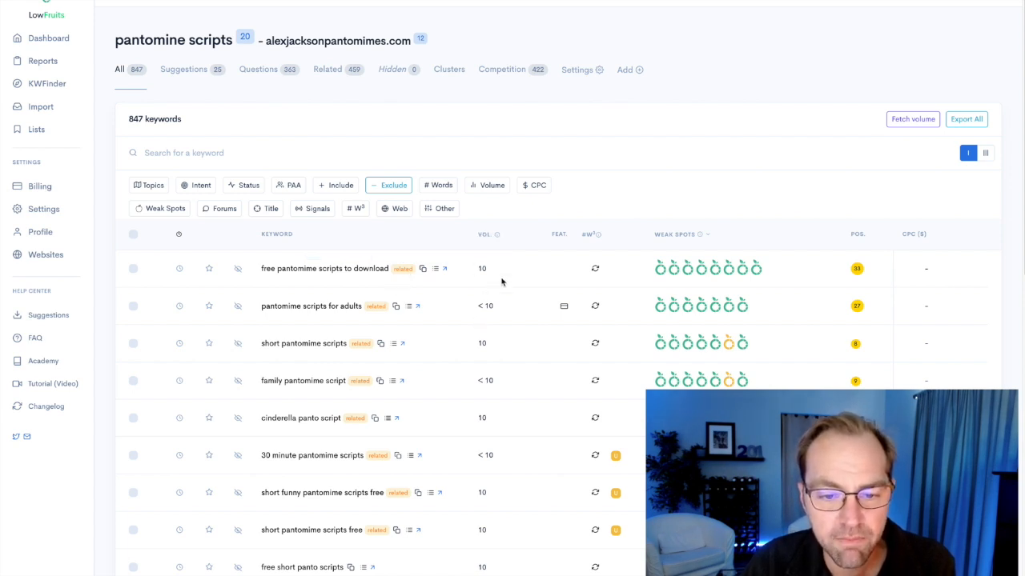
Look through the expanded keyword list and check what the U marker beside "30 minute pantomime scripts" means.
scroll(738, 324, down, 2)
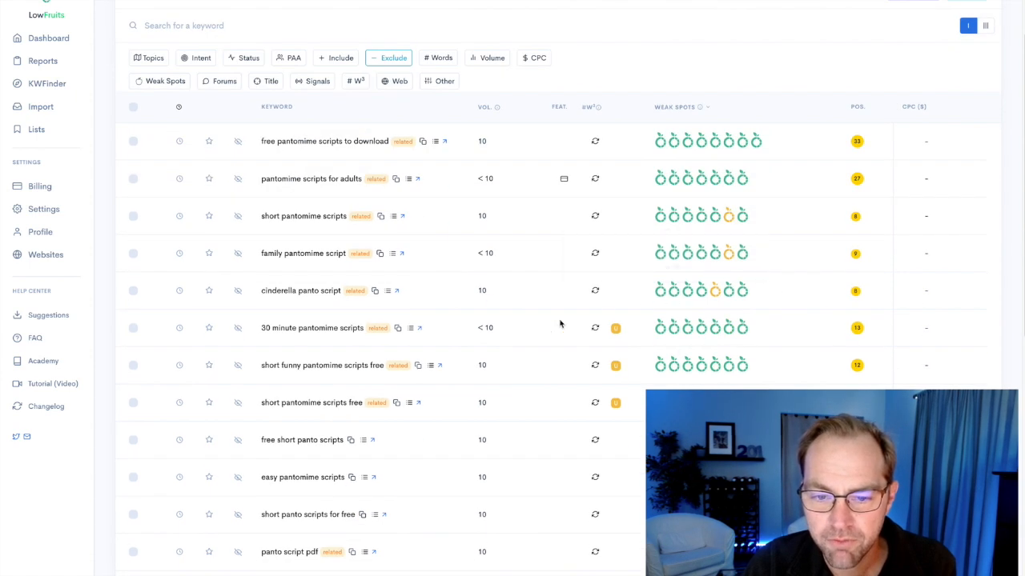
scroll(555, 331, down, 1)
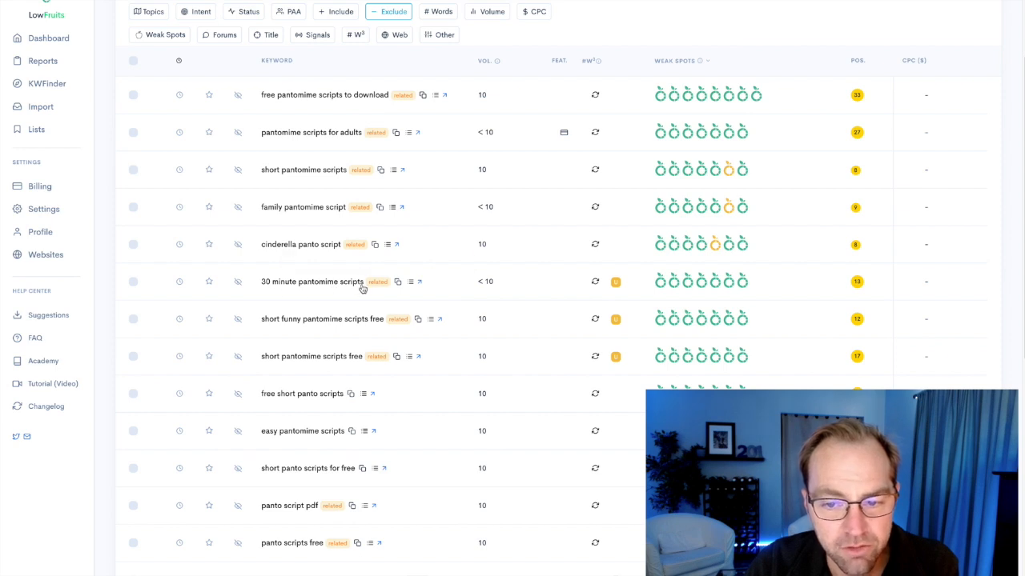
mouse_move(618, 287)
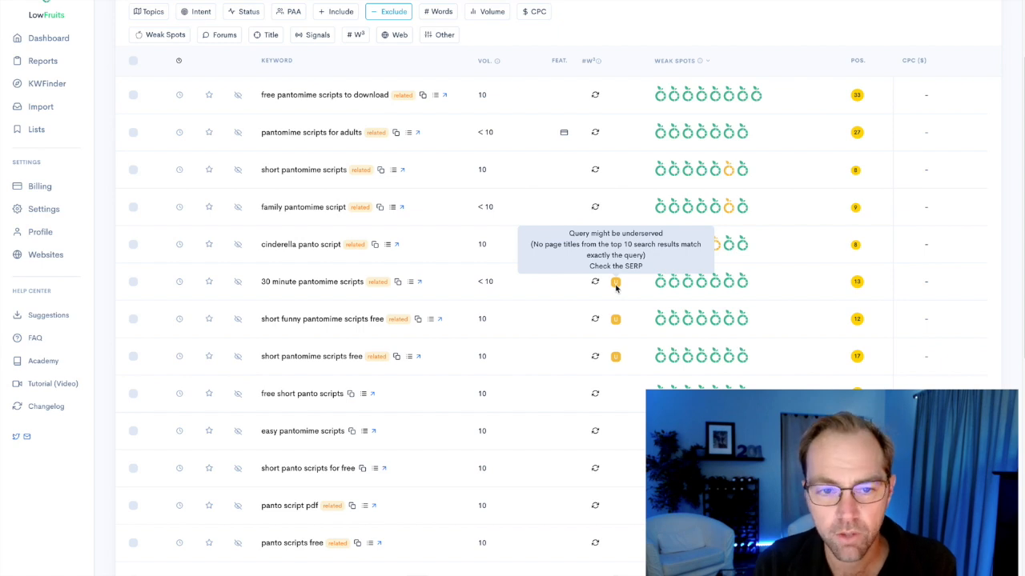
scroll(609, 100, up, 3)
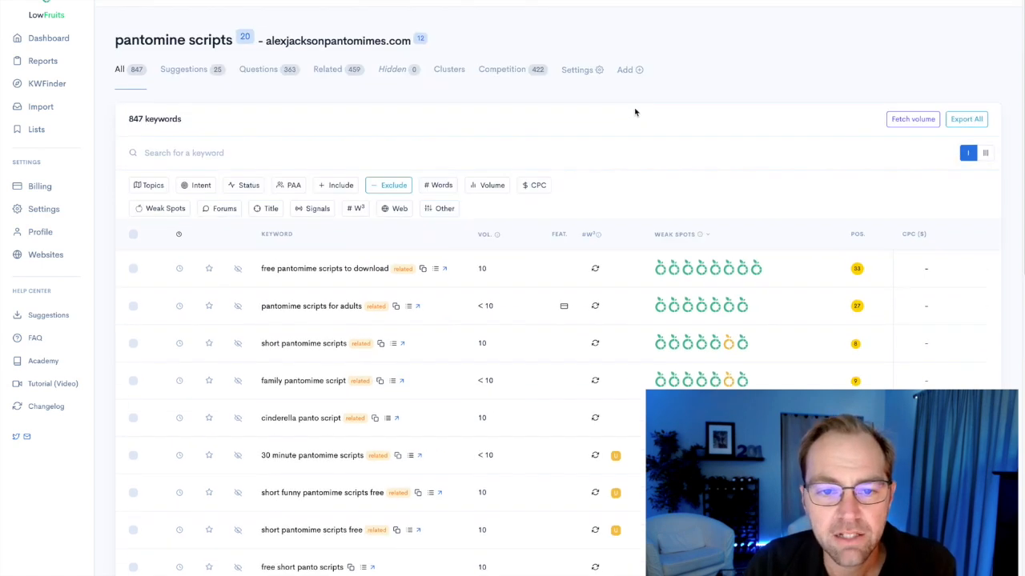
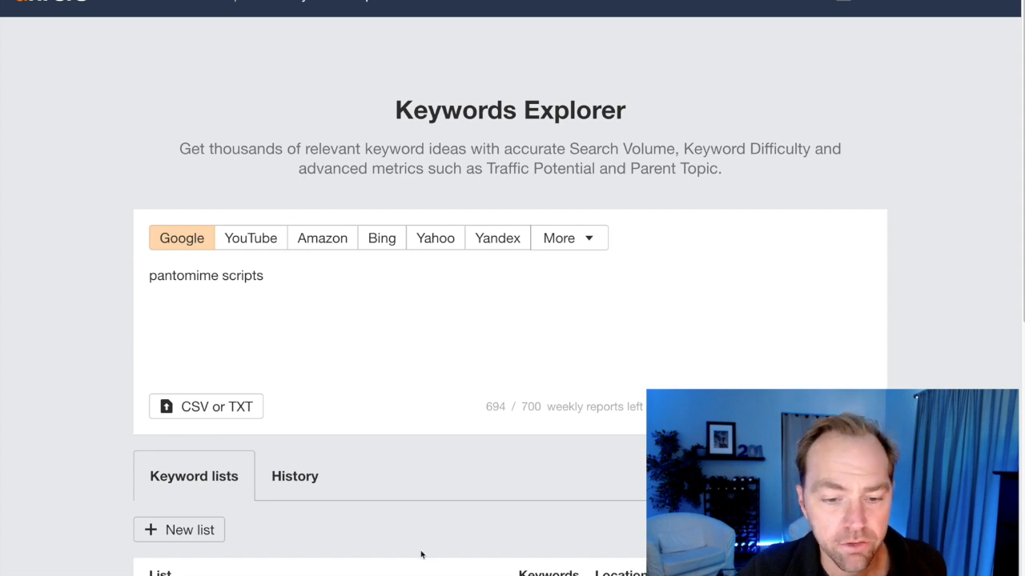
Look up "pantomime scripts" in Ahrefs Keywords Explorer and export all matching terms to CSV with Microsoft Excel (UTF-16) encoding.
click(856, 407)
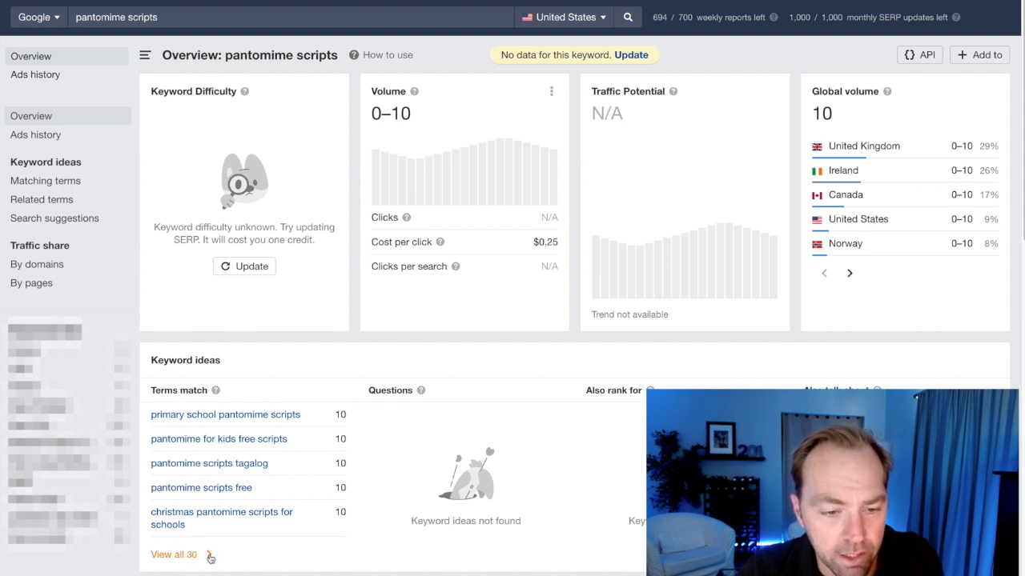
click(207, 556)
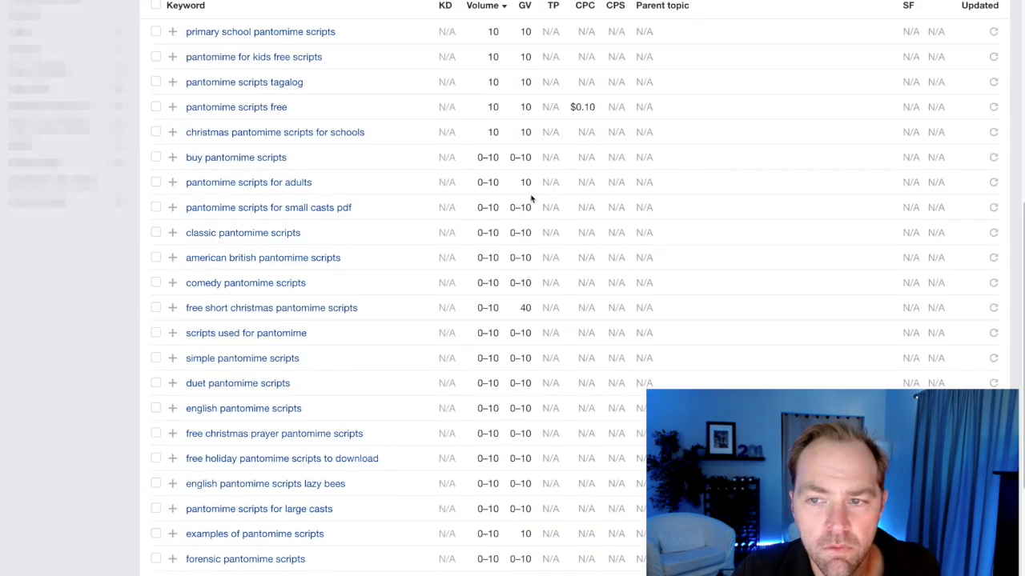
click(966, 184)
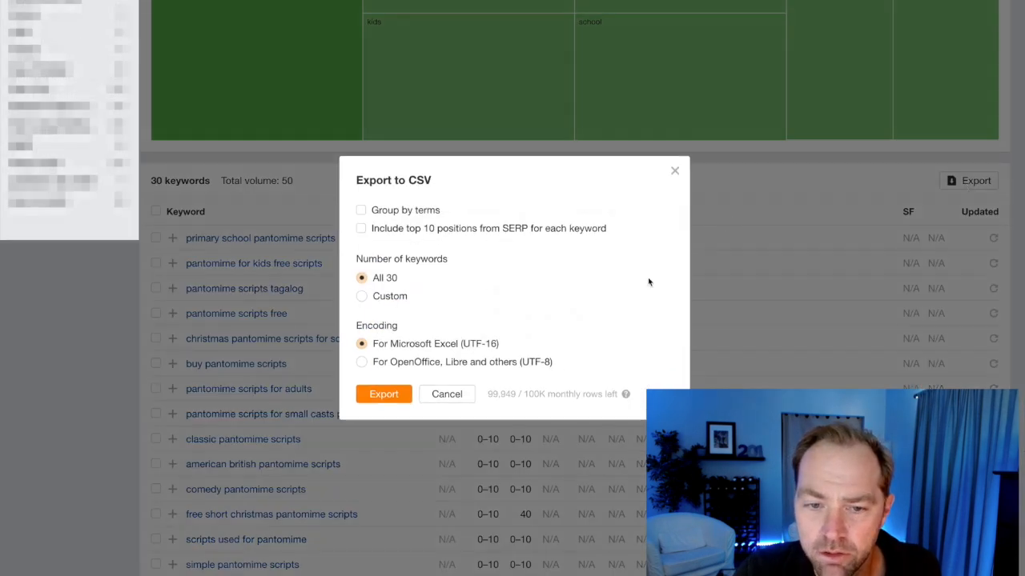
click(385, 394)
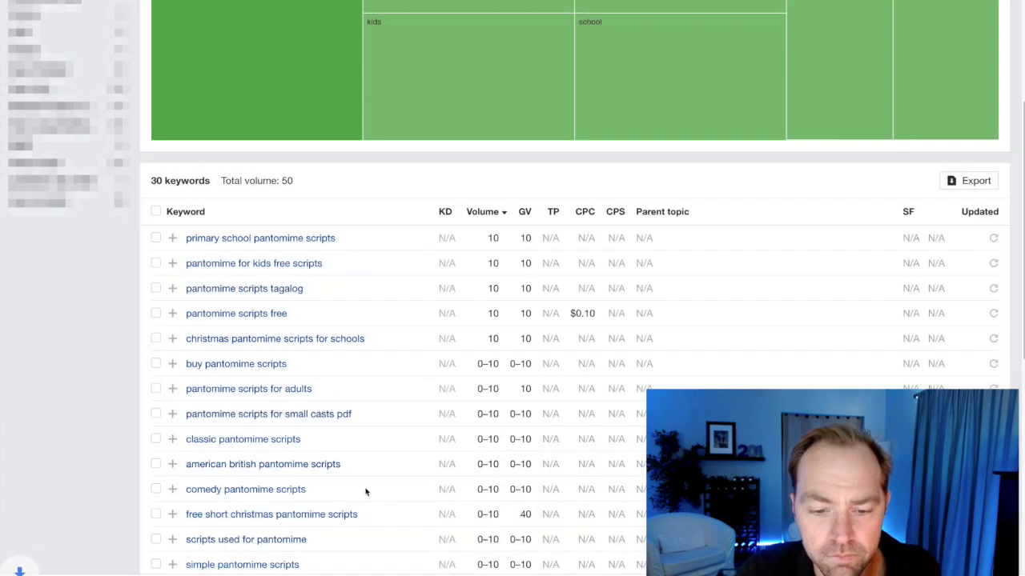
Look up the broader keyword "pantomime" in Keywords Explorer and open the full list of its question ideas.
scroll(365, 489, up, 4)
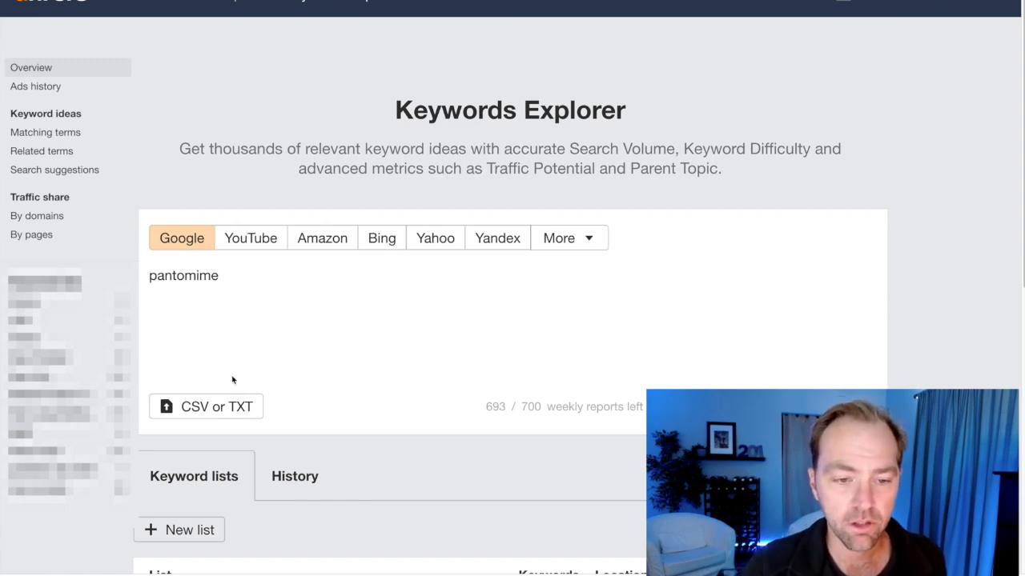
key(Return)
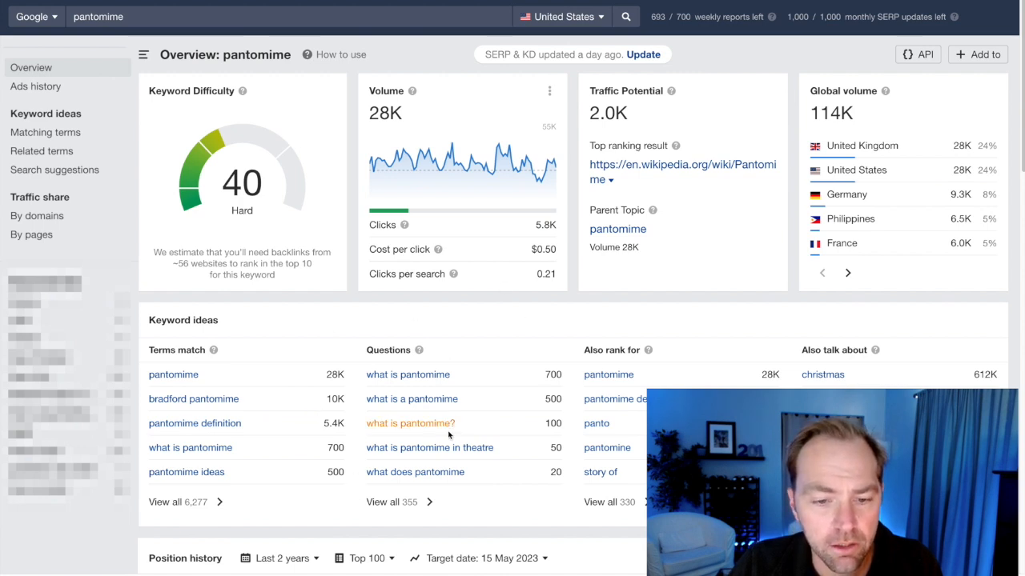
click(461, 486)
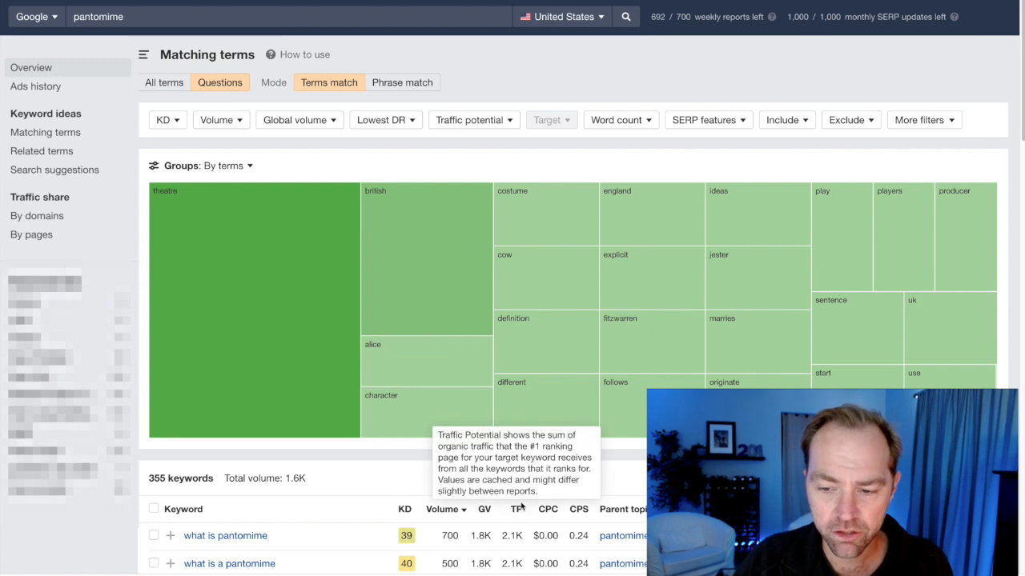
Filter the pantomime question keywords to a minimum search volume of 10 and show the results.
scroll(544, 452, down, 1)
scroll(545, 452, up, 1)
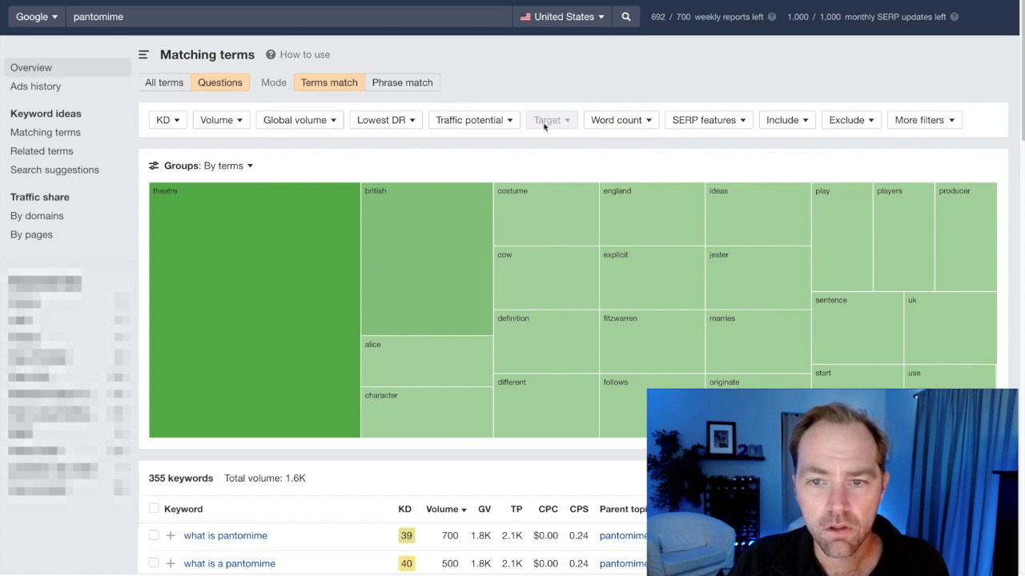
scroll(771, 134, down, 1)
scroll(771, 134, up, 1)
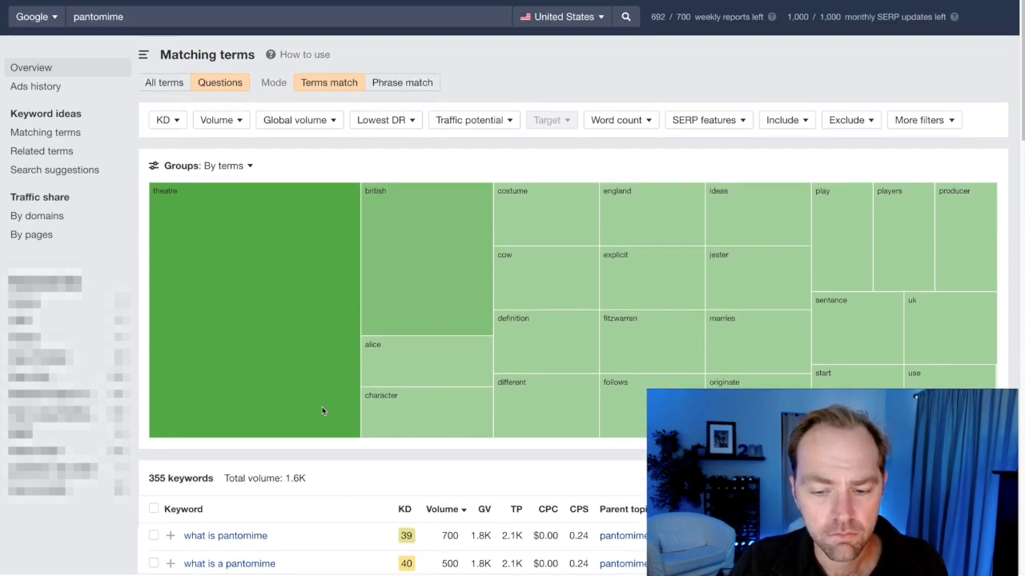
click(228, 121)
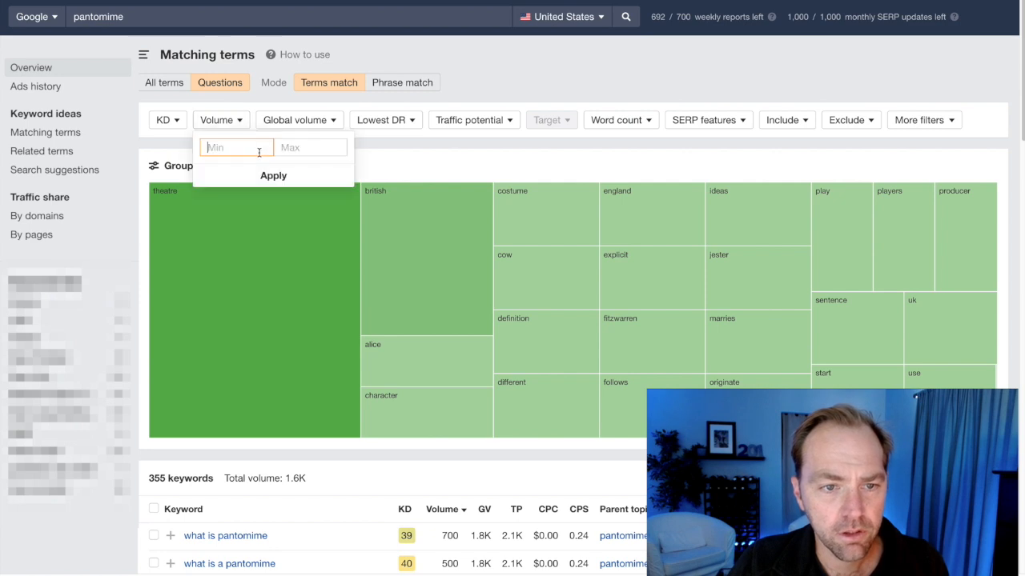
text(10)
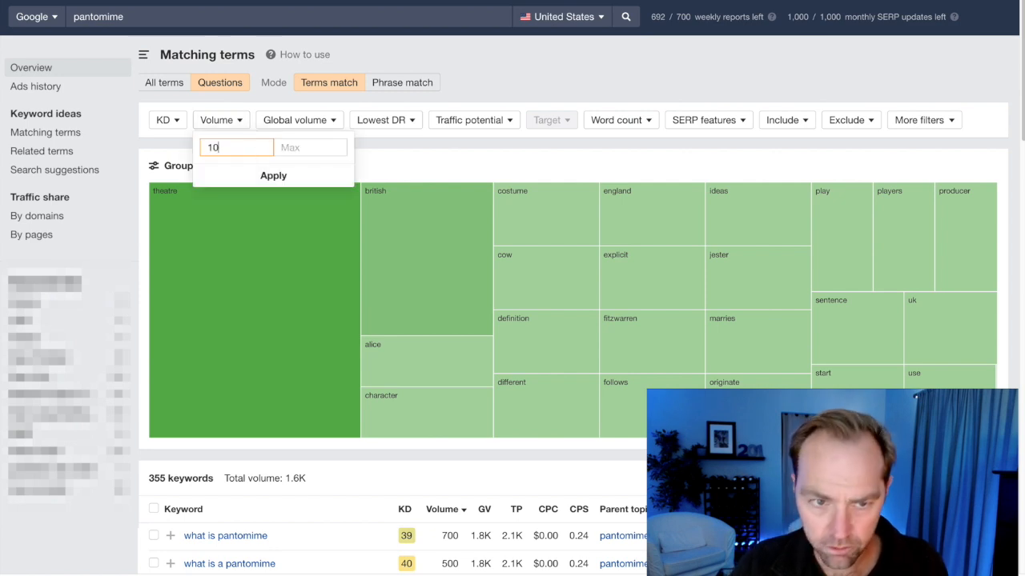
click(297, 178)
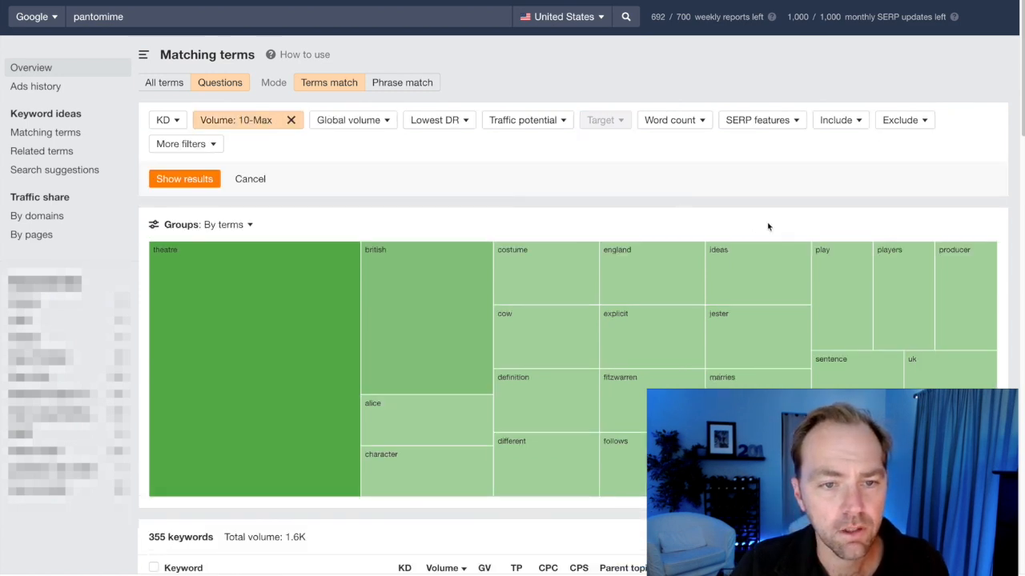
click(185, 178)
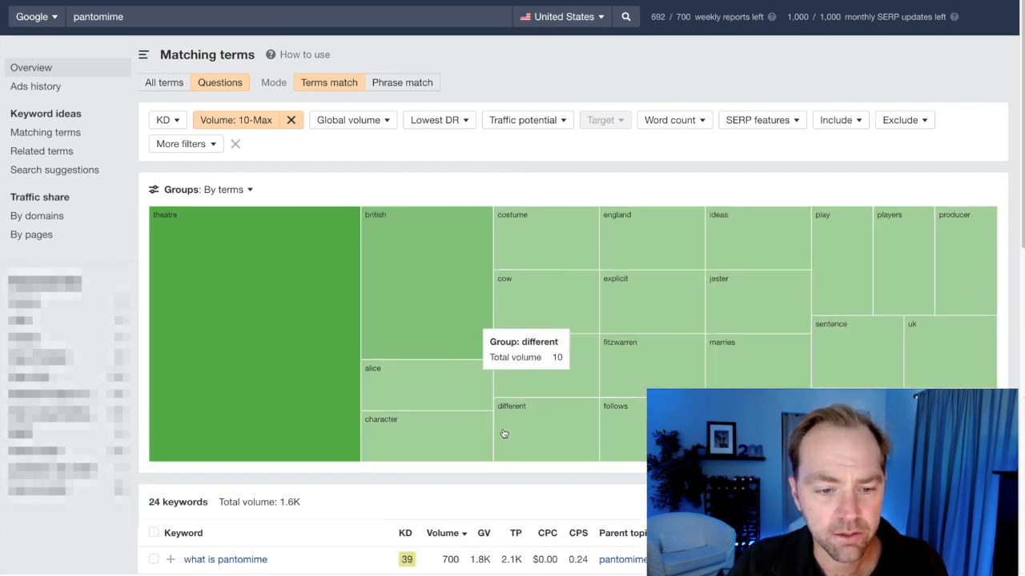
Look through the filtered pantomime question keywords and export the list.
scroll(428, 450, down, 3)
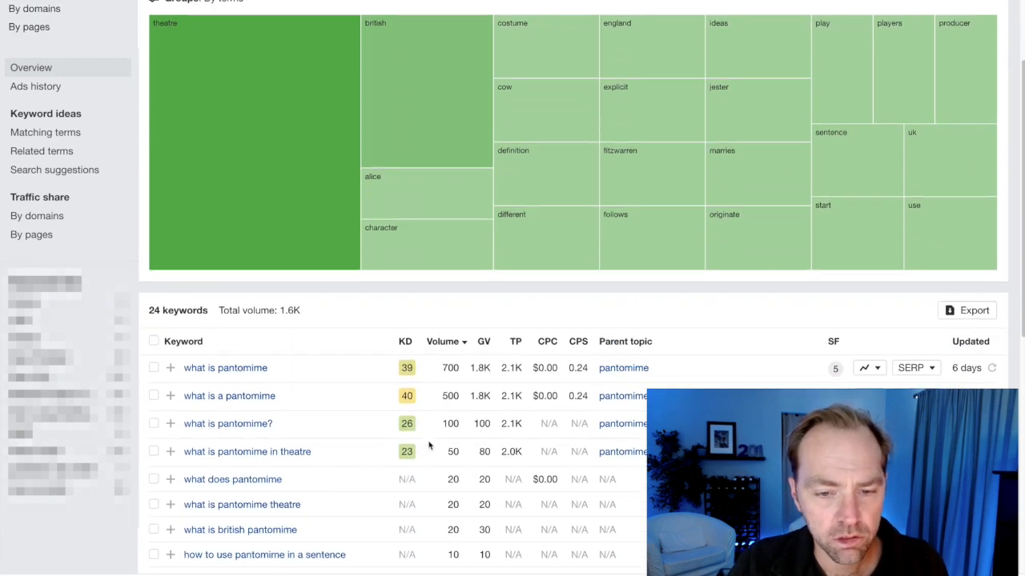
scroll(430, 446, down, 1)
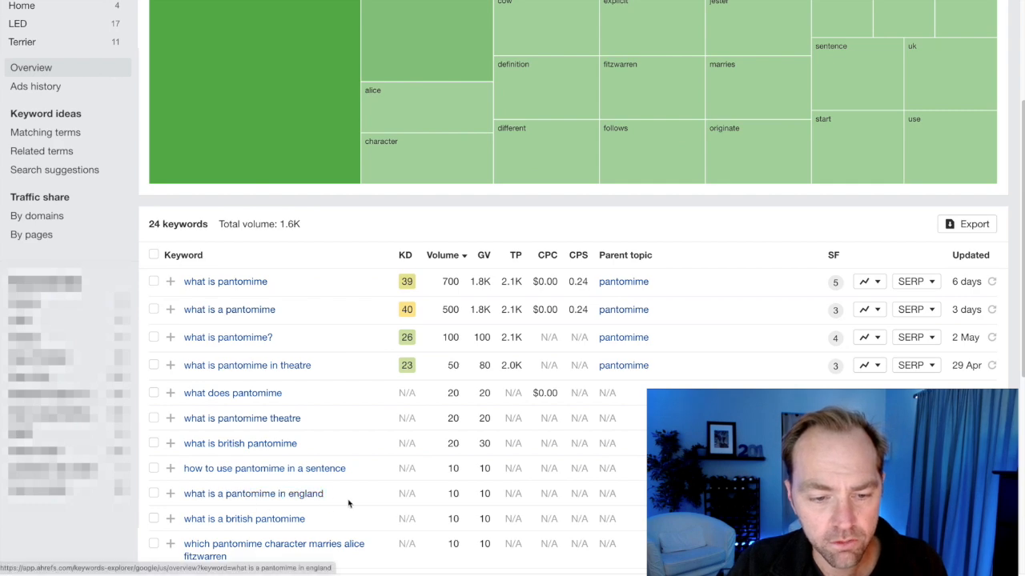
scroll(497, 508, up, 4)
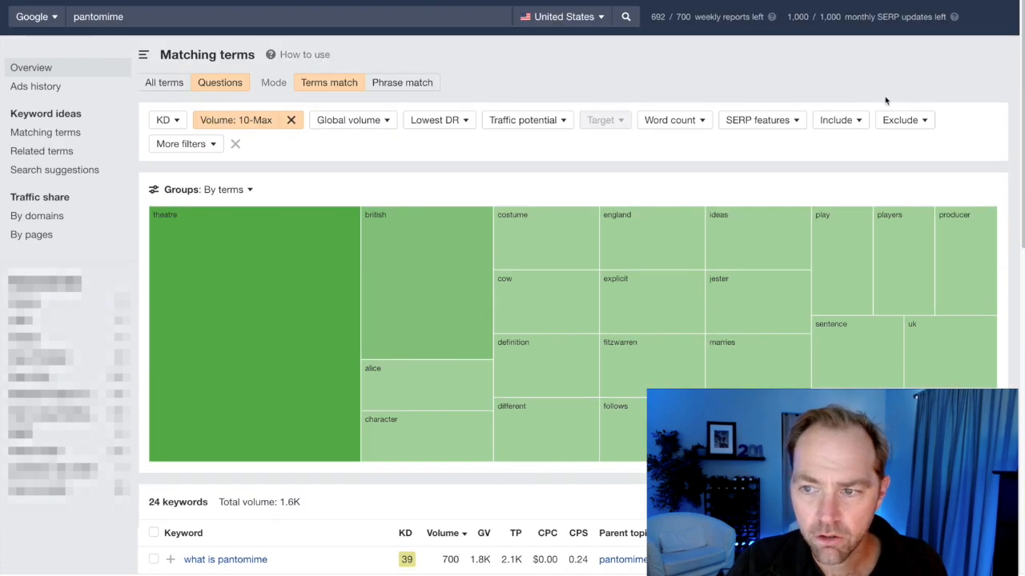
scroll(631, 297, down, 3)
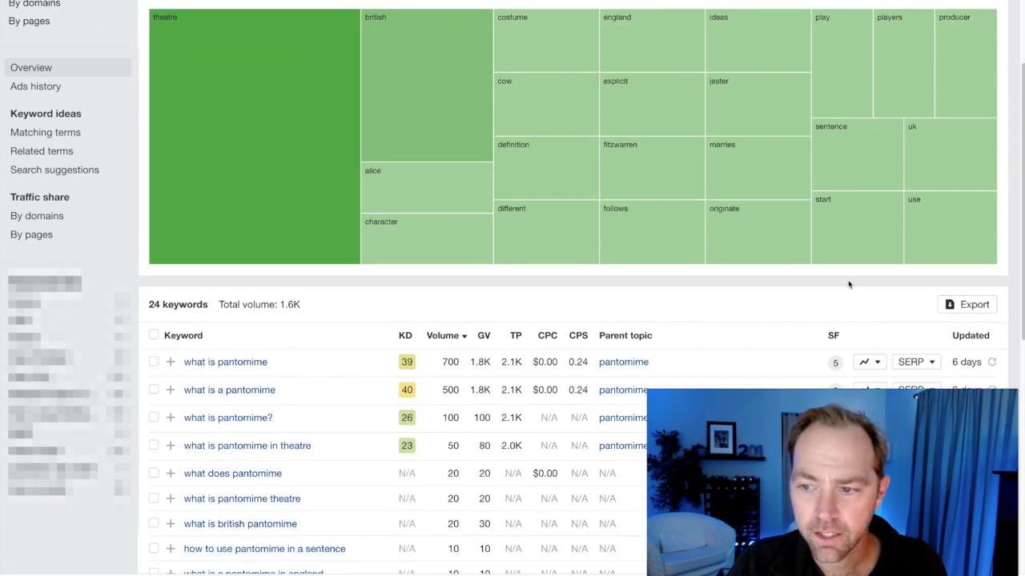
click(967, 304)
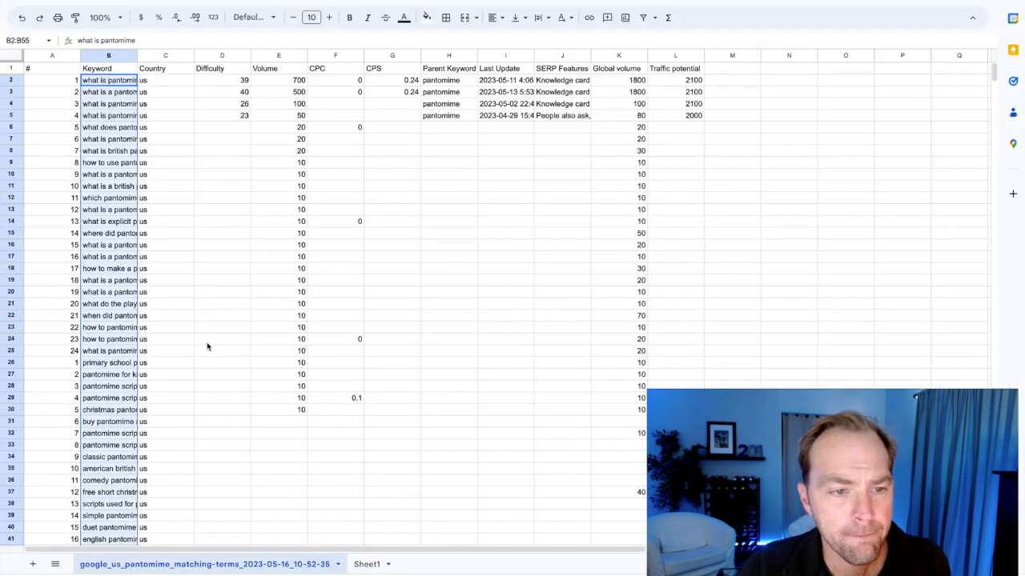
Check the combined Ahrefs exports in Google Sheets and copy the whole keyword list in B2:B55.
click(163, 142)
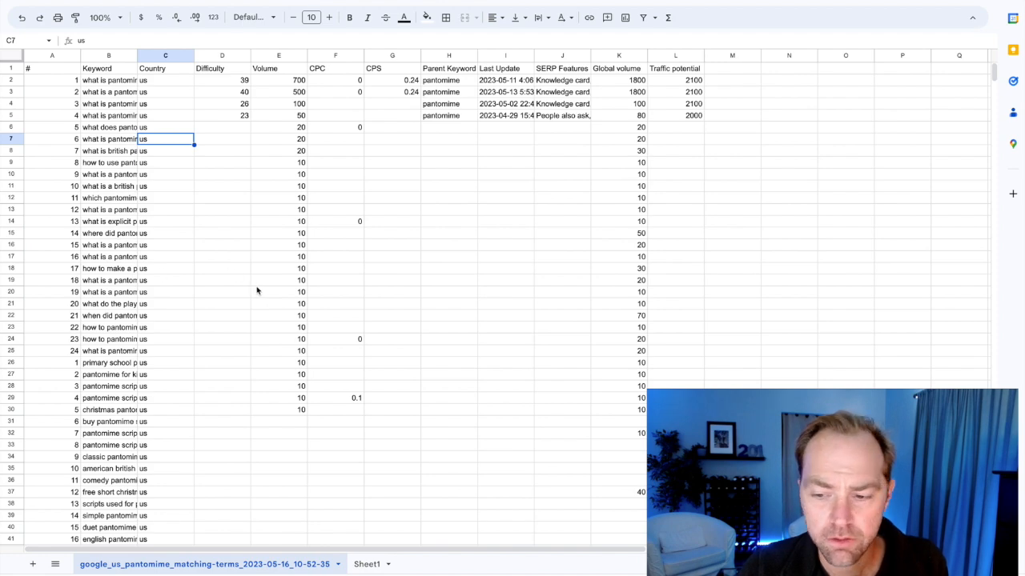
scroll(259, 293, down, 6)
scroll(243, 288, up, 5)
click(104, 293)
scroll(199, 298, down, 1)
scroll(198, 298, down, 5)
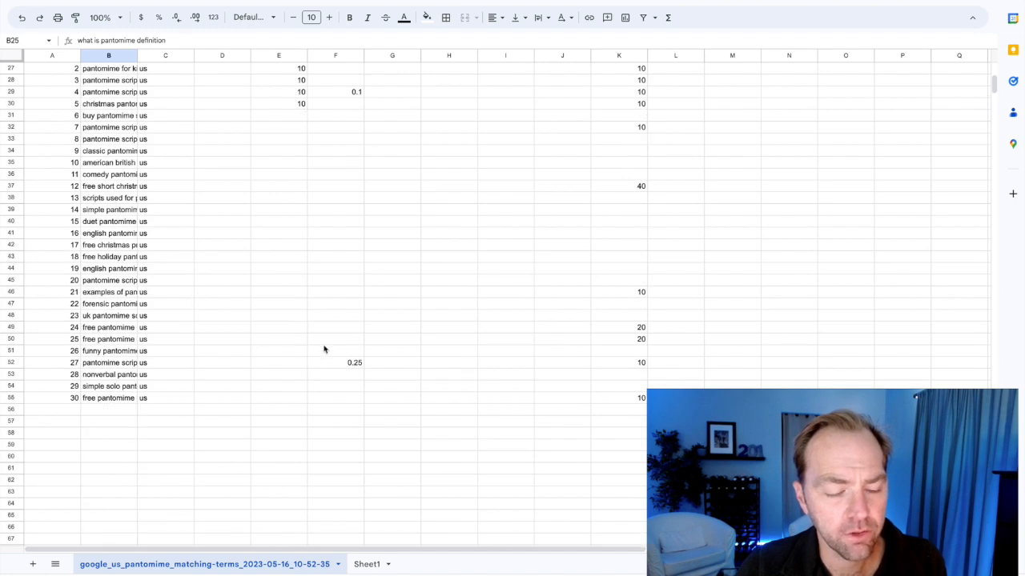
click(120, 398)
scroll(129, 337, up, 7)
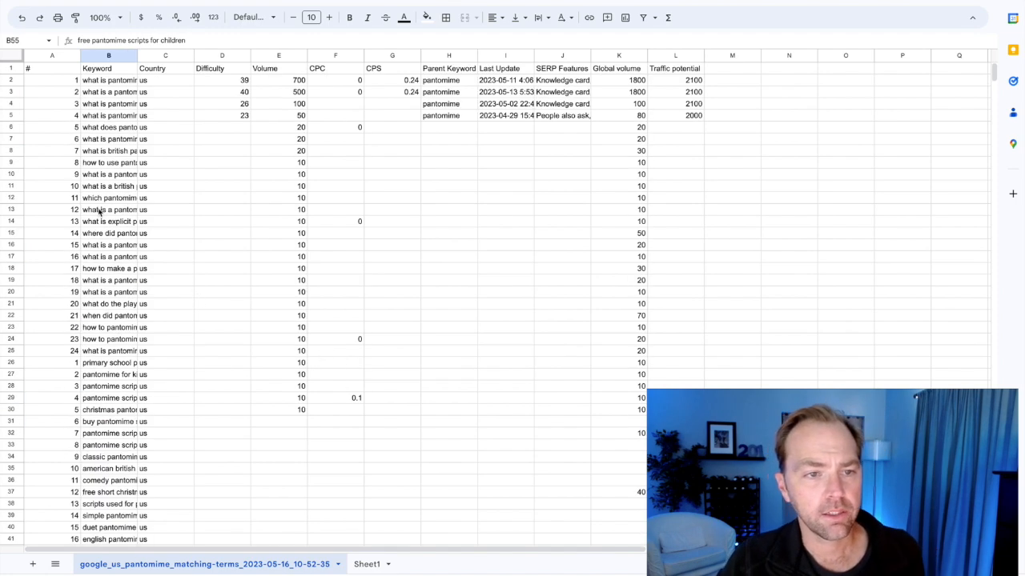
shift+click(114, 83)
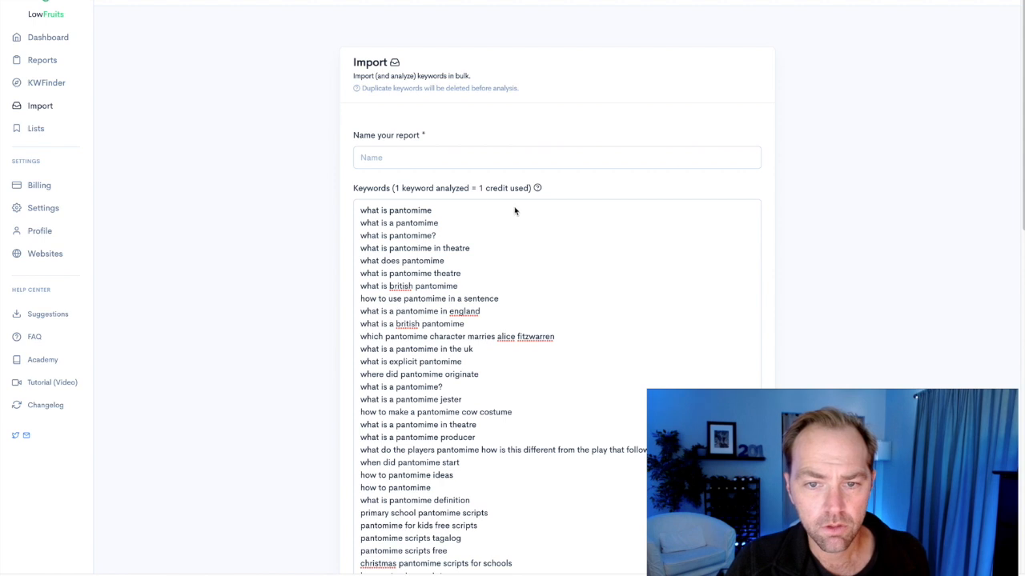
Name the LowFruits import report "pantomime ahrefs" and paste the pantomime site's address as the website to track.
click(408, 160)
text(panto)
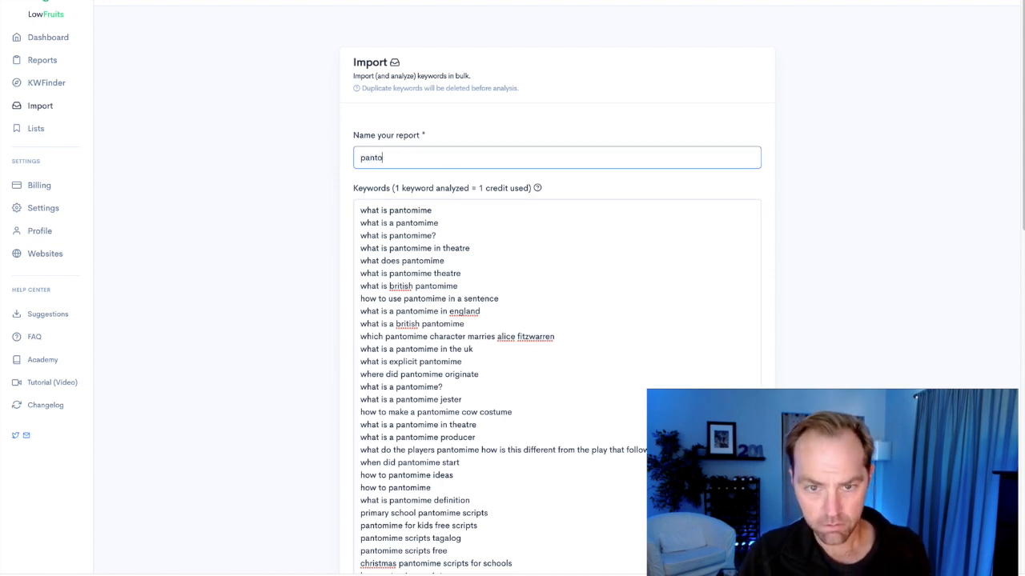
text(mime ahrefs)
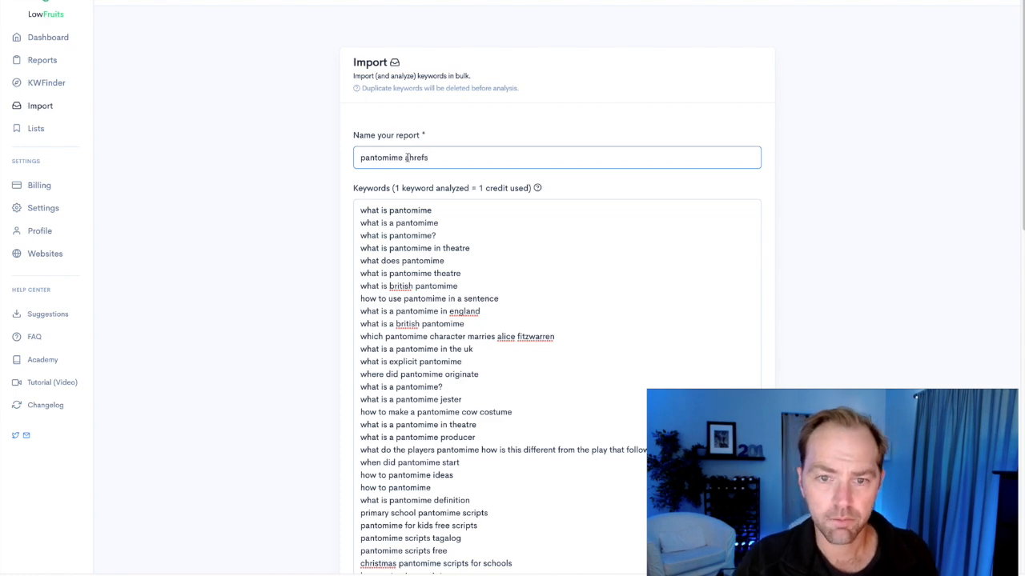
scroll(521, 304, down, 15)
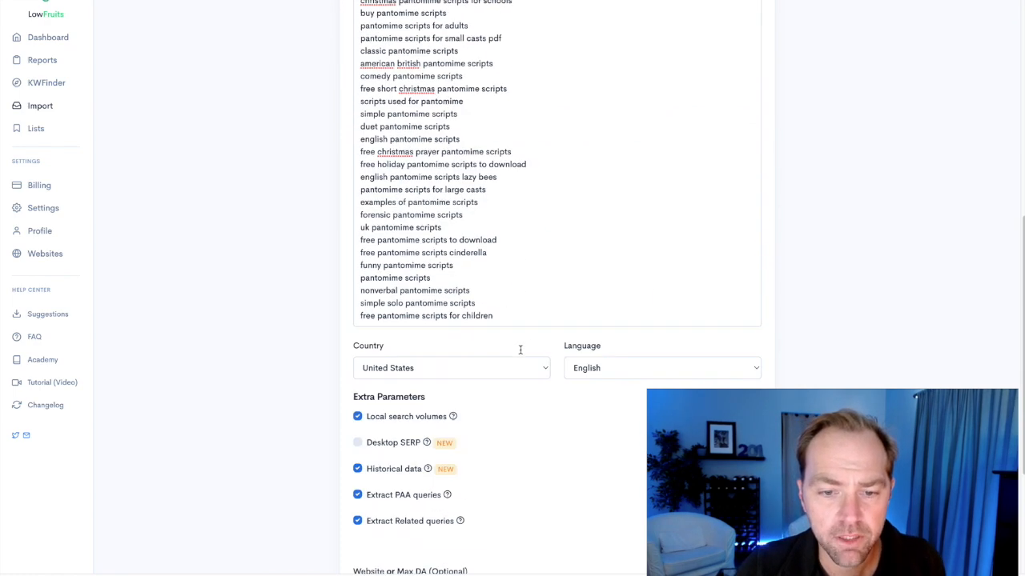
scroll(510, 448, down, 2)
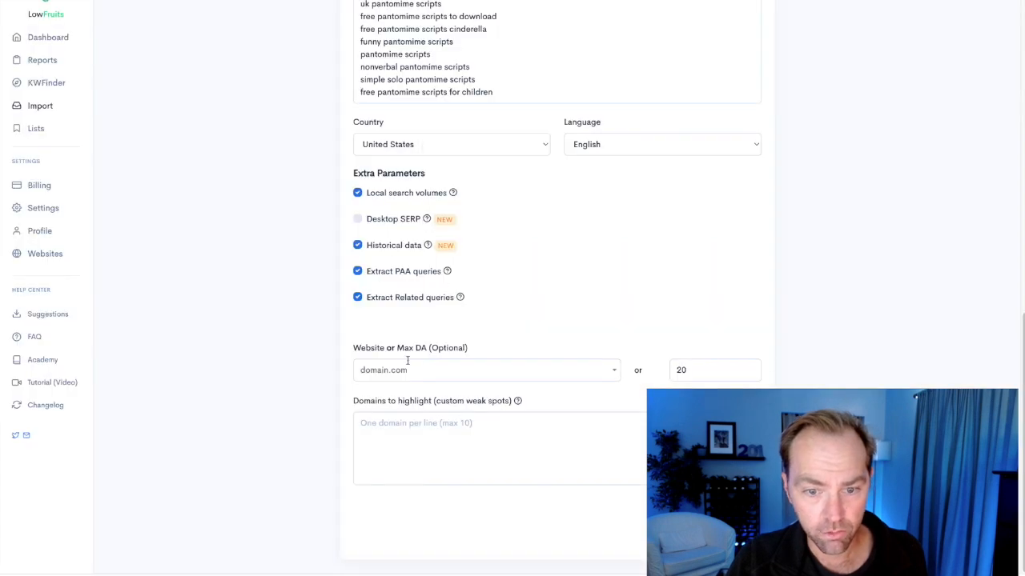
click(408, 361)
text(https://www.alexjacksonpantomimes.com/)
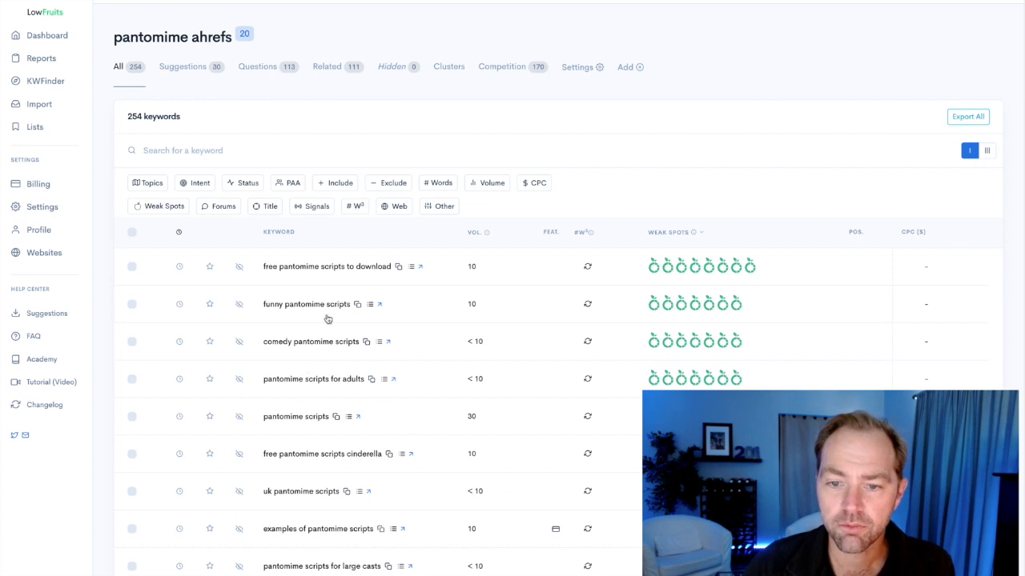
Examine the weak spots of the top keywords in the "pantomime ahrefs" report and the unanalyzed related and PAA keywords on page 5.
mouse_move(748, 273)
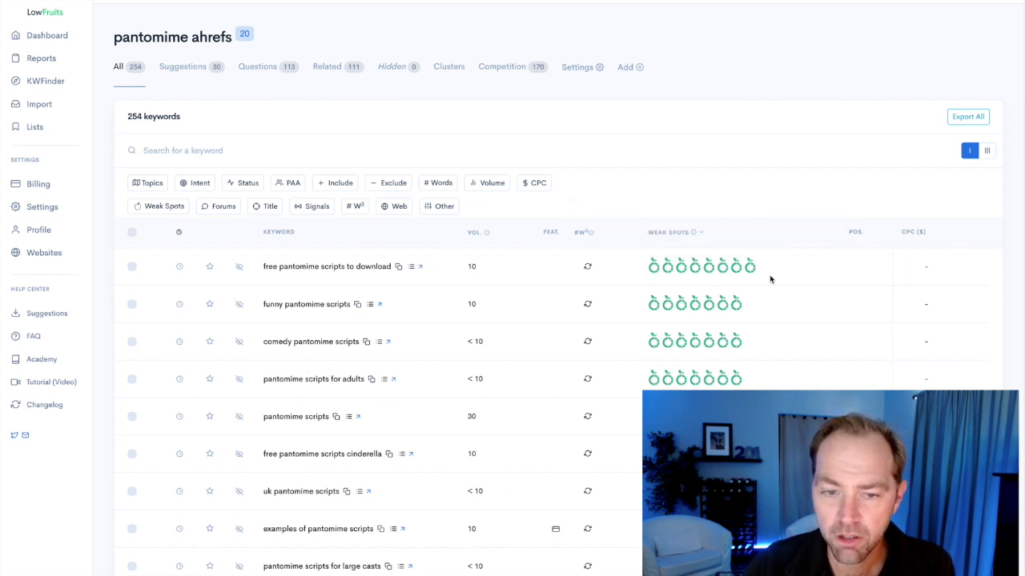
mouse_move(719, 385)
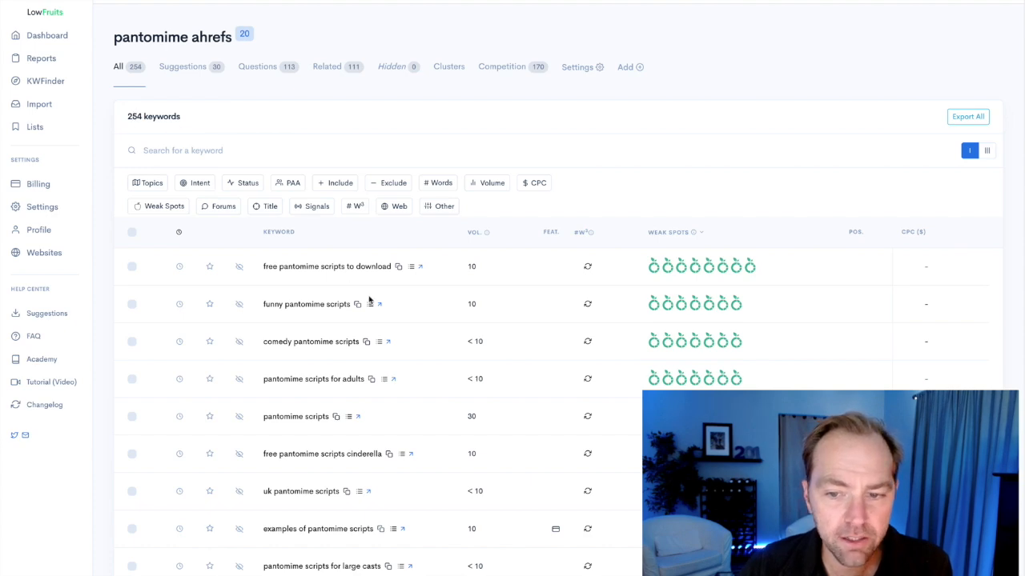
scroll(371, 299, down, 10)
click(228, 525)
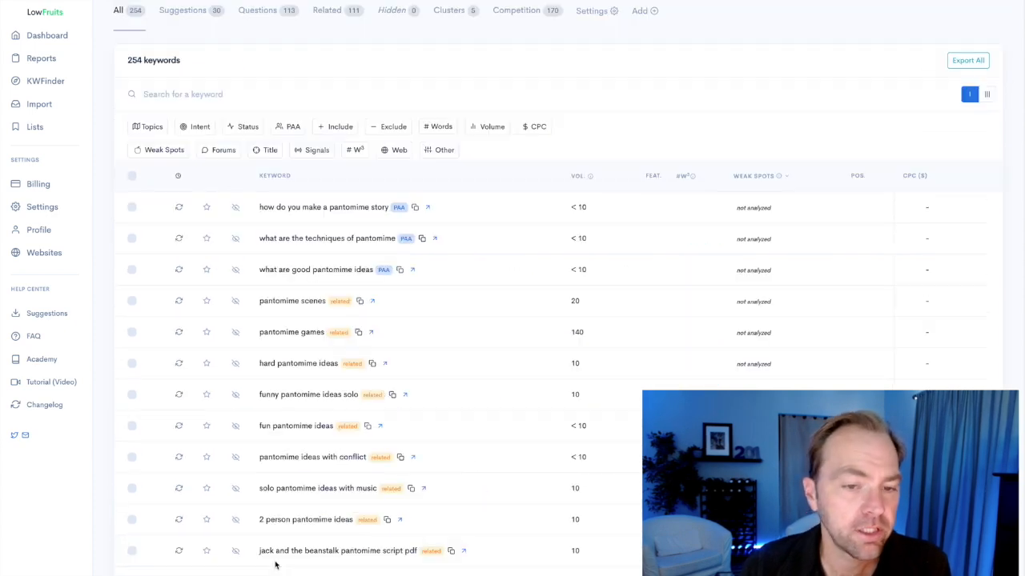
scroll(202, 362, up, 1)
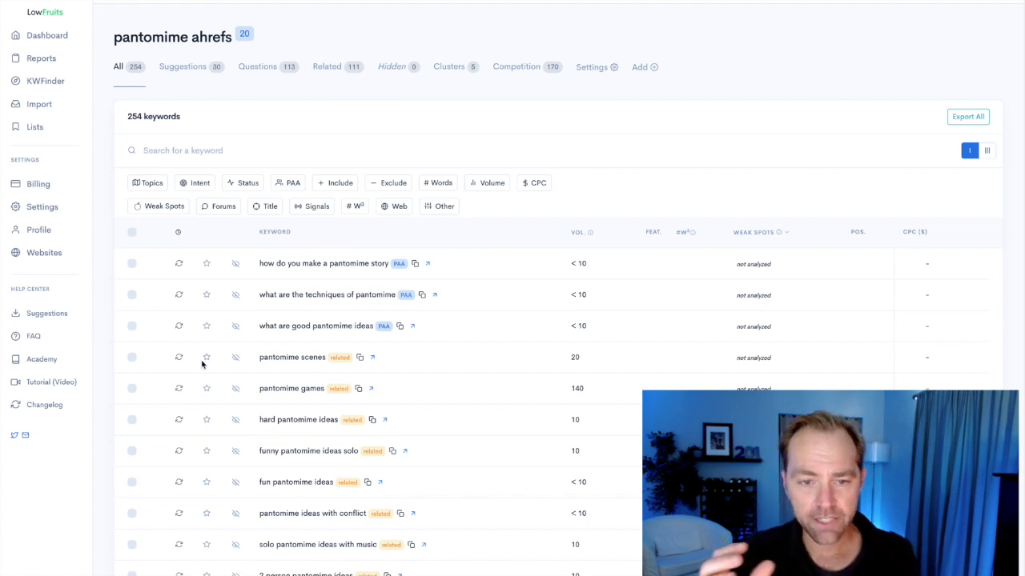
scroll(208, 400, down, 7)
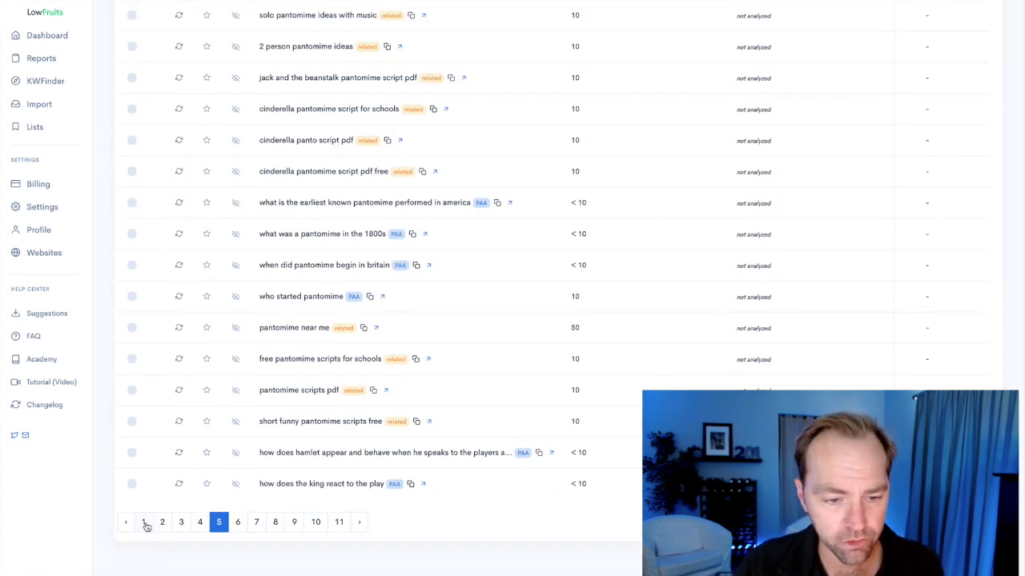